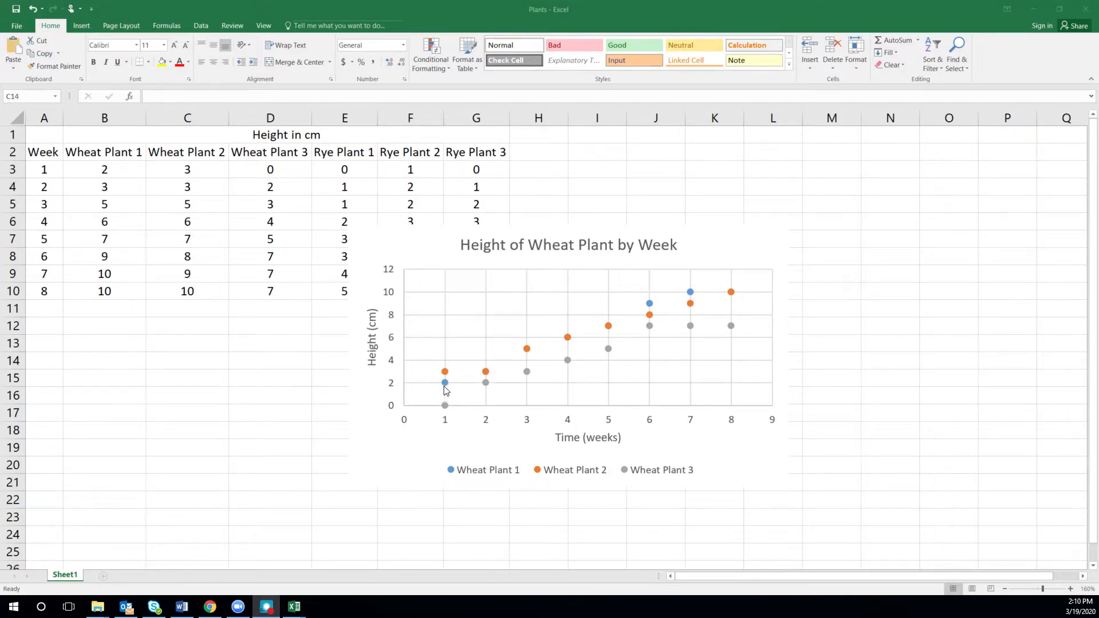
# Add a linear trendline to the Wheat Plant 1 series in the height chart.
pyautogui.moveTo(445, 382)
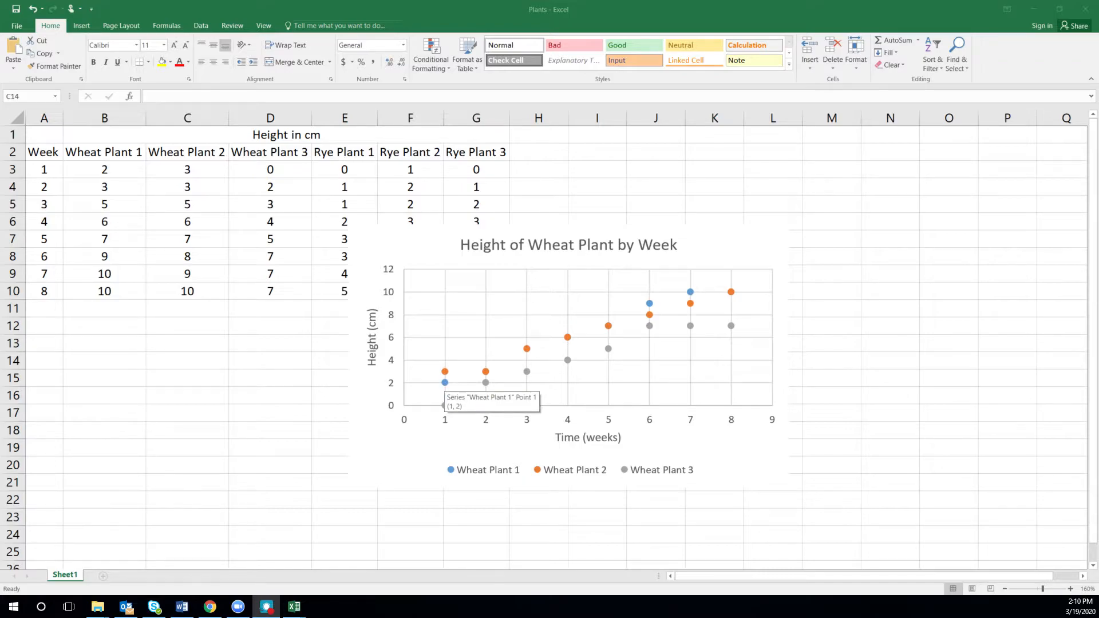
pyautogui.click(444, 383)
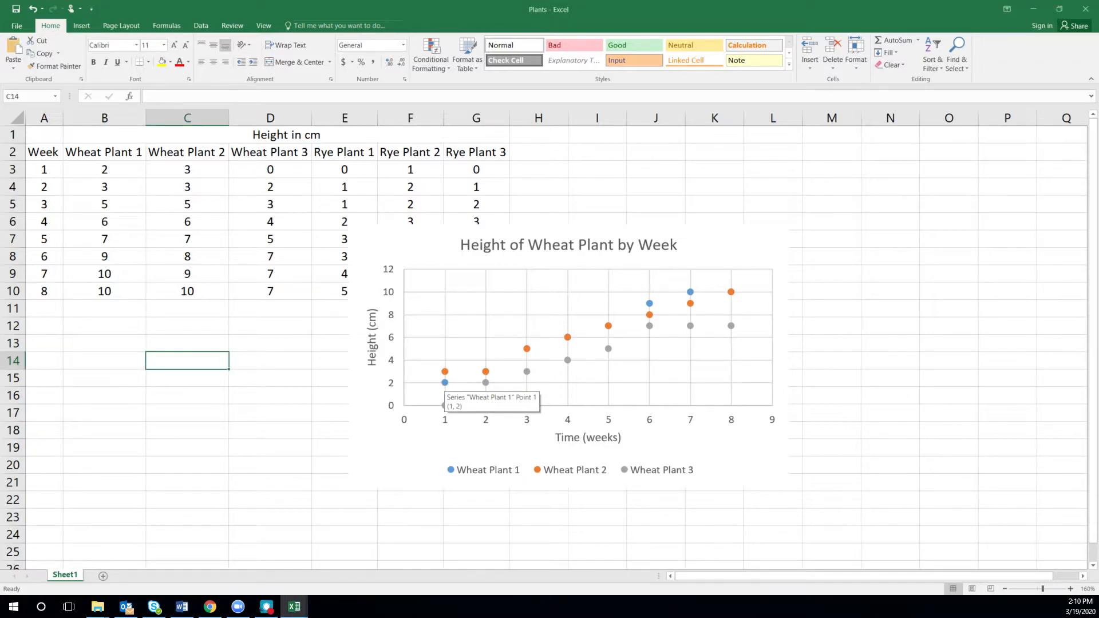
pyautogui.click(445, 383)
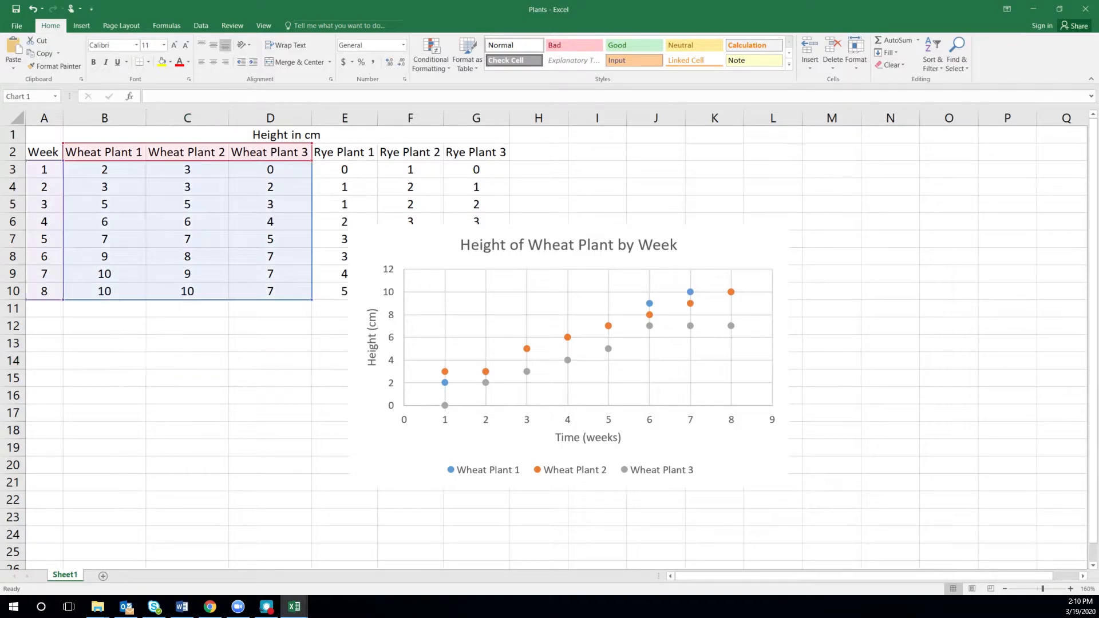
pyautogui.rightClick(445, 383)
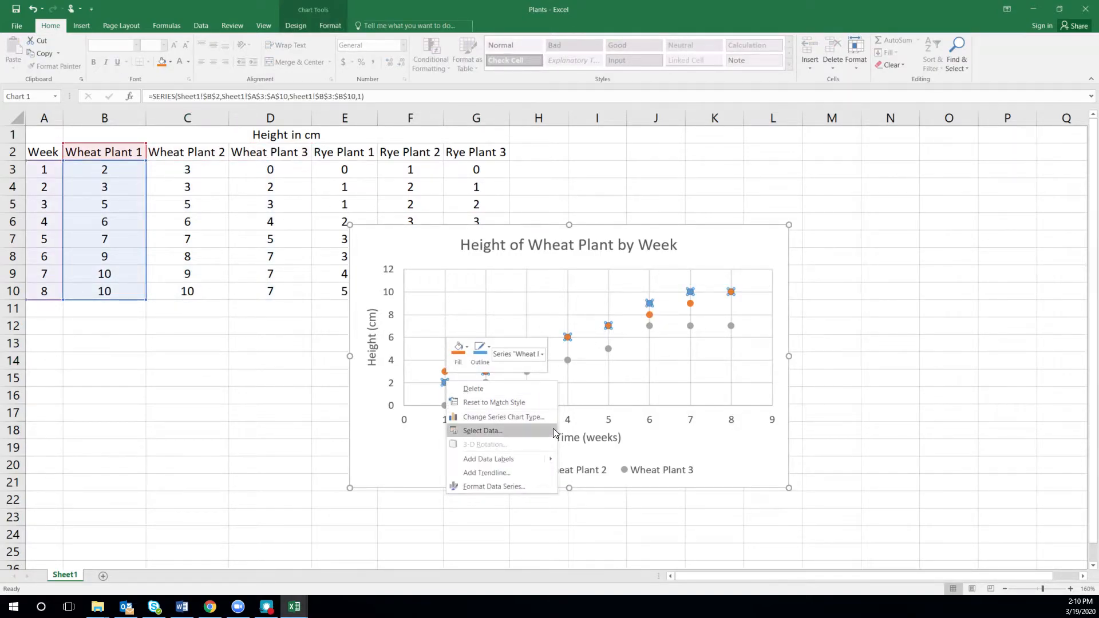
pyautogui.click(511, 472)
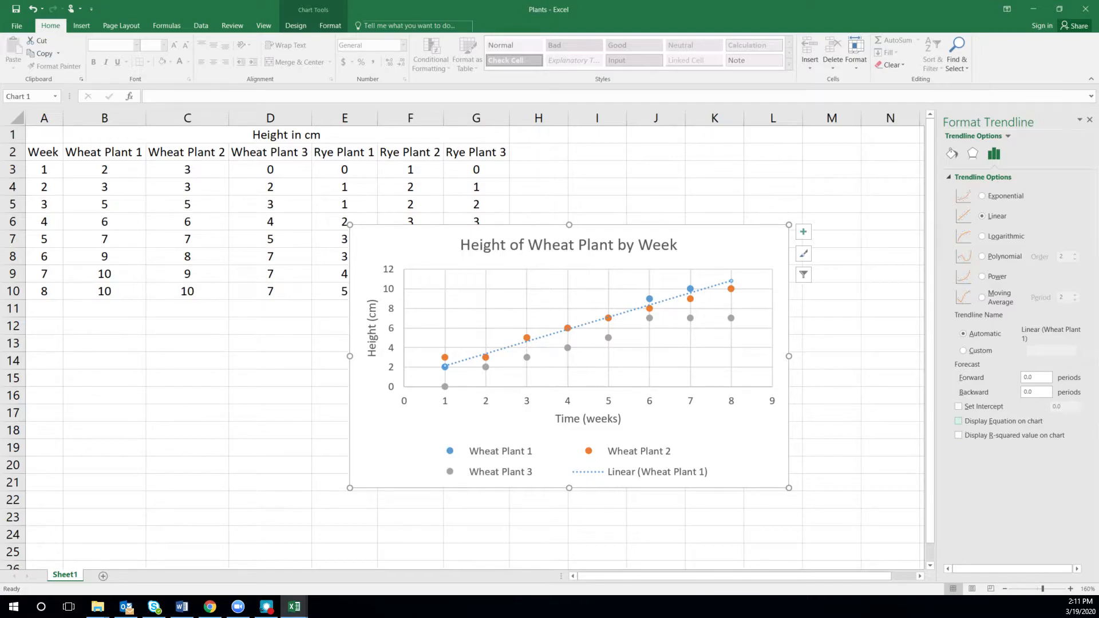
# Display the trendline's equation and R-squared value on the chart and move their label beside the chart title.
pyautogui.click(959, 436)
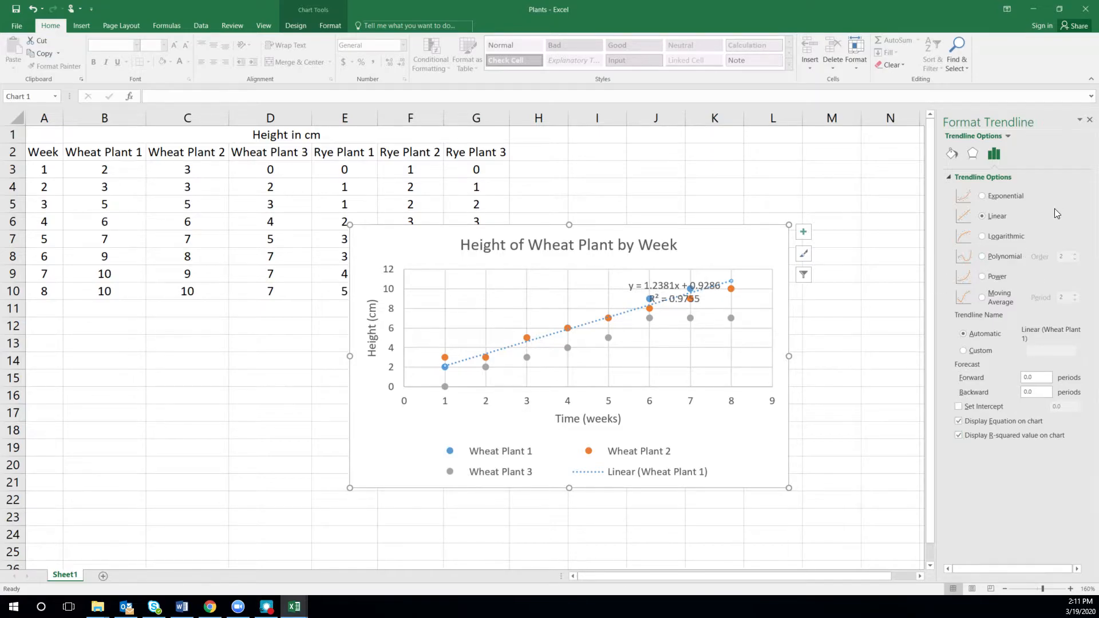
pyautogui.click(959, 419)
pyautogui.click(672, 299)
pyautogui.moveTo(692, 277); pyautogui.dragTo(750, 236)
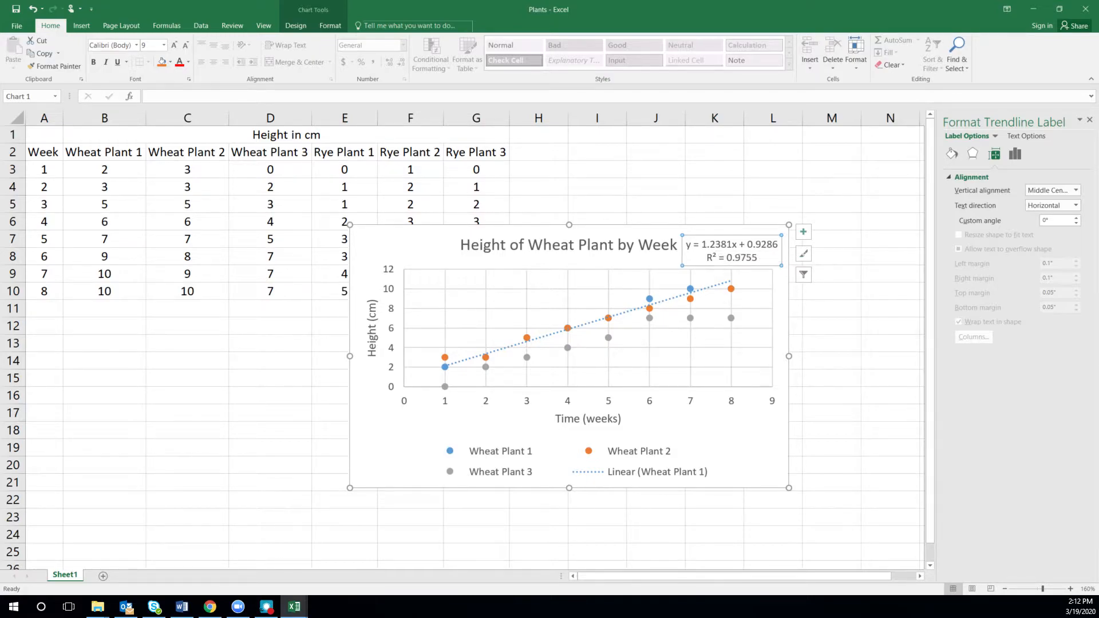
# Delete the Wheat Plant 1 trendline and its equation label from the chart.
pyautogui.click(687, 231)
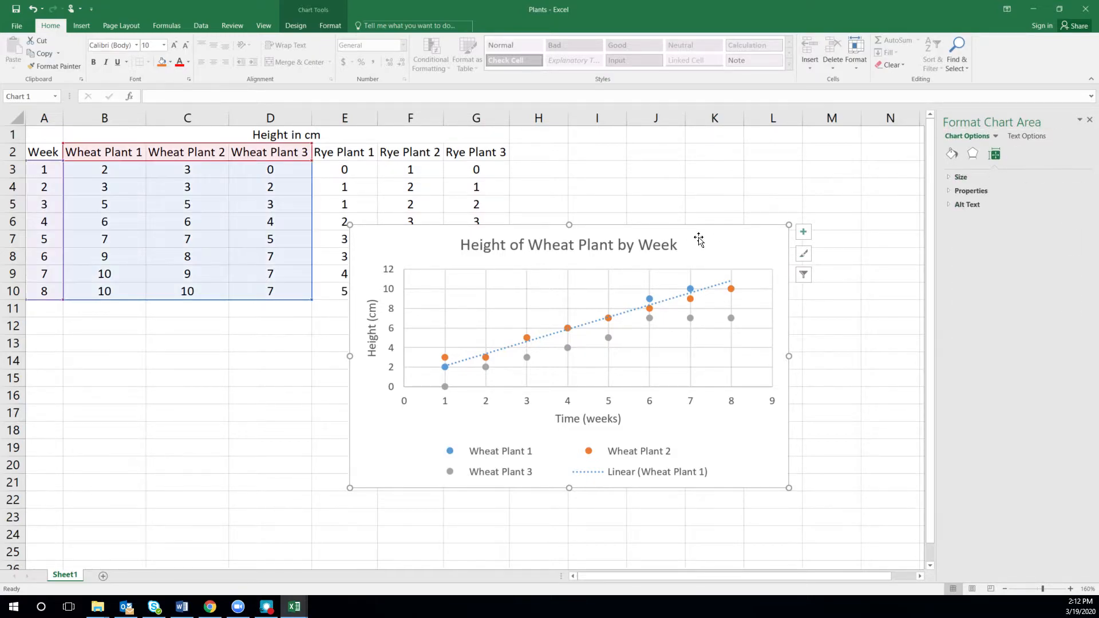
pyautogui.click(471, 361)
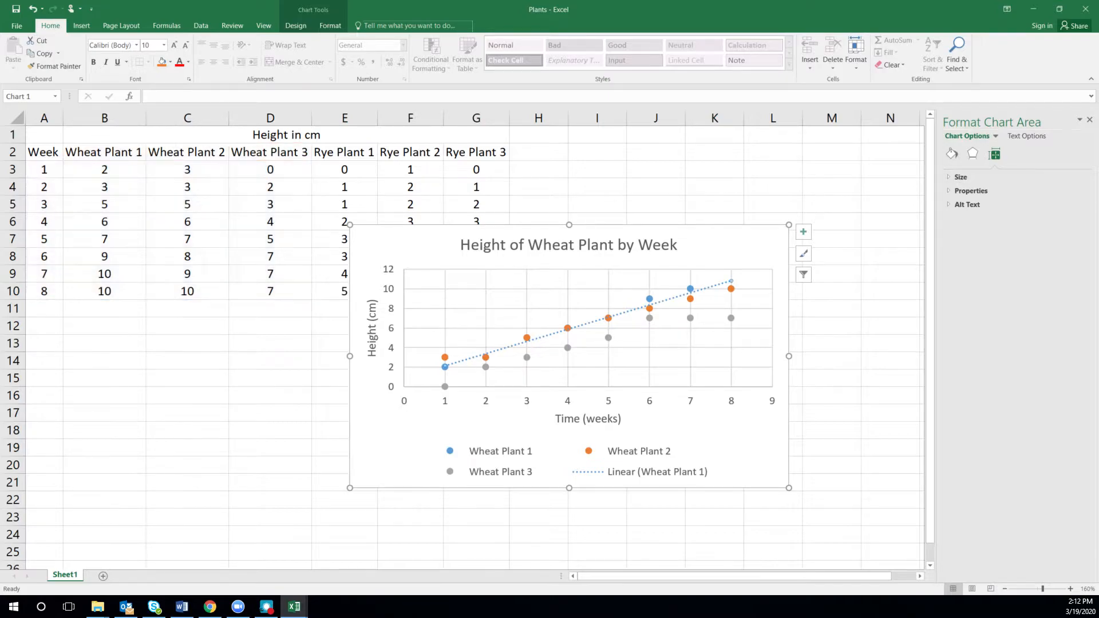
pyautogui.press('Delete')
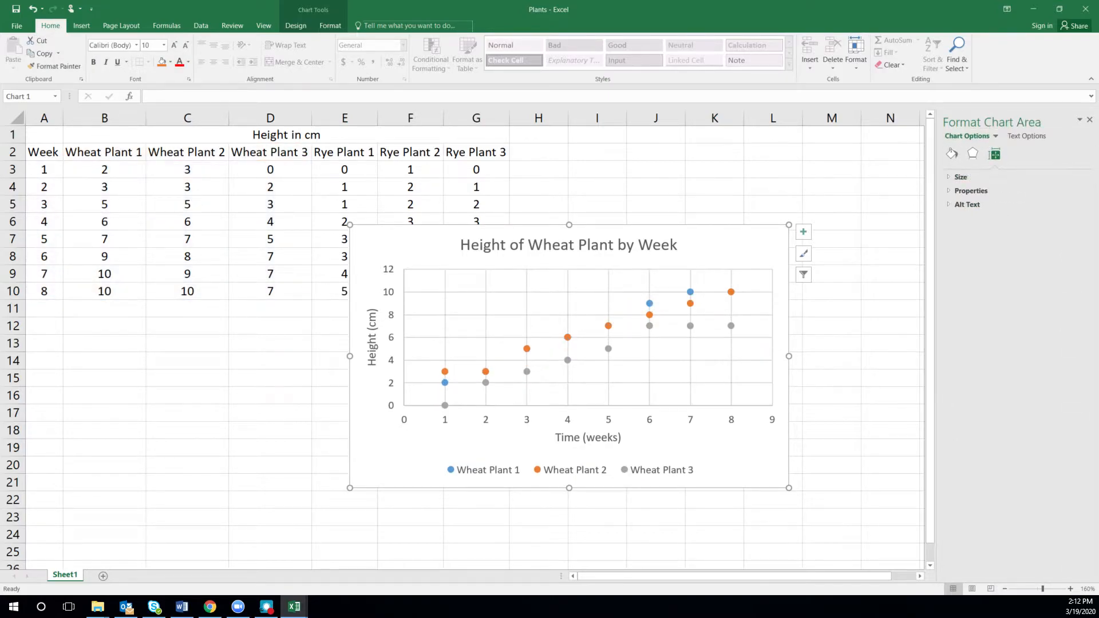
# Add a linear trendline to Wheat Plant 1 with its equation and R-squared value displayed and the intercept set to 0.0.
pyautogui.click(445, 383)
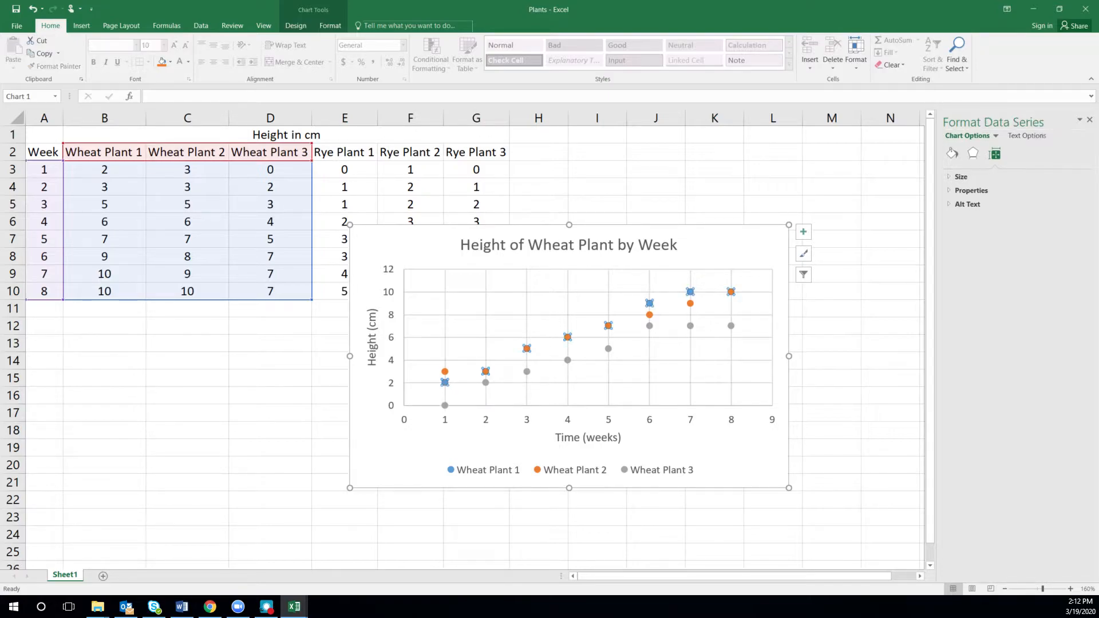
pyautogui.rightClick(445, 384)
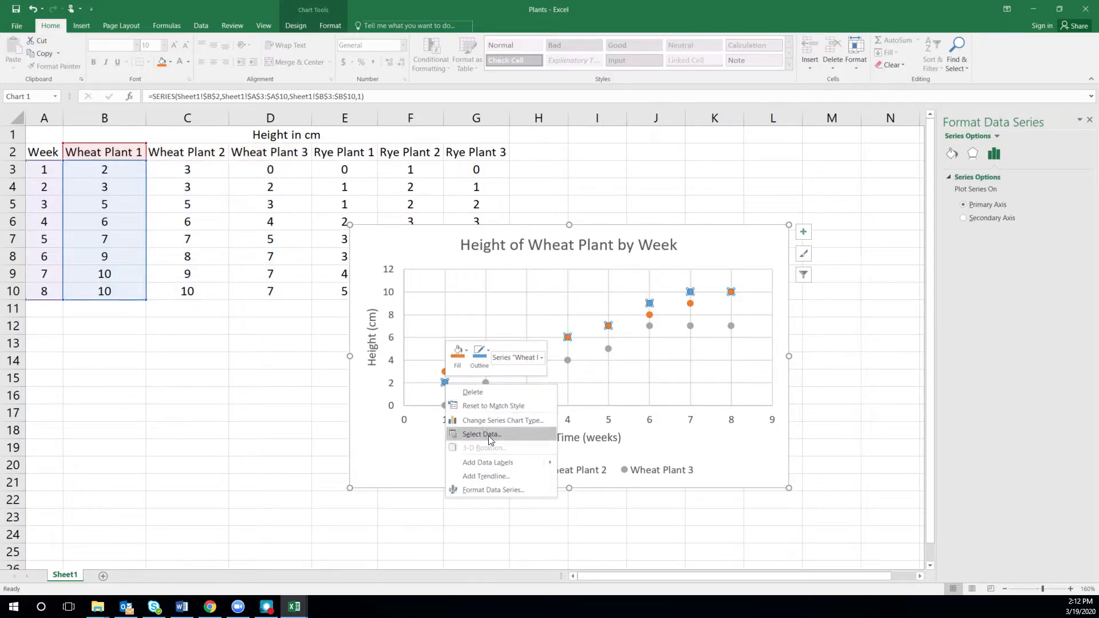
pyautogui.click(486, 476)
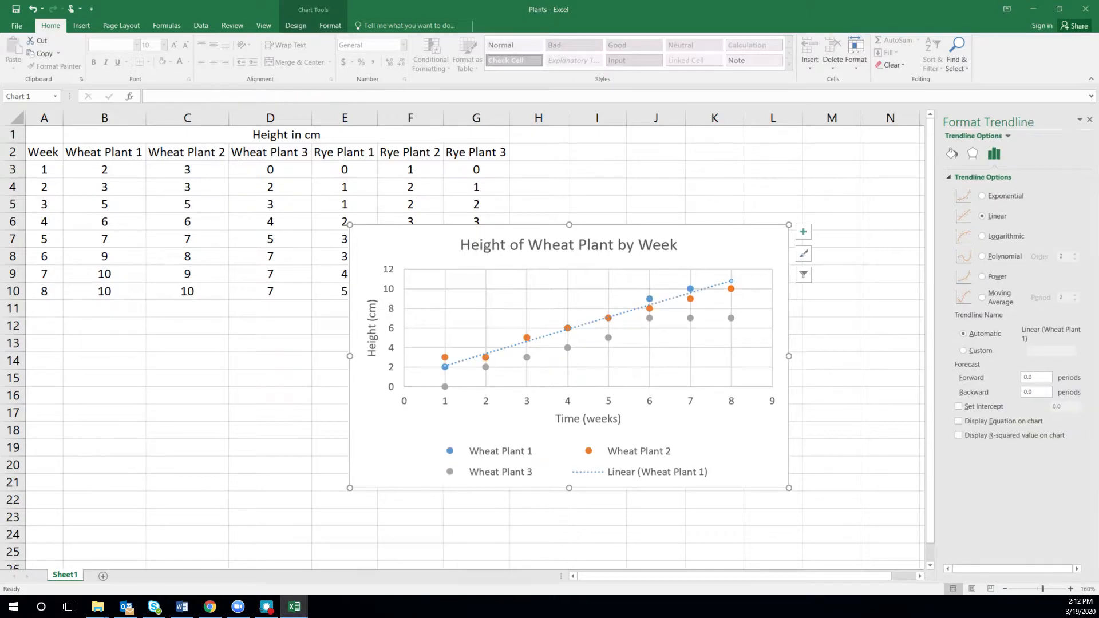
pyautogui.click(964, 422)
pyautogui.click(966, 436)
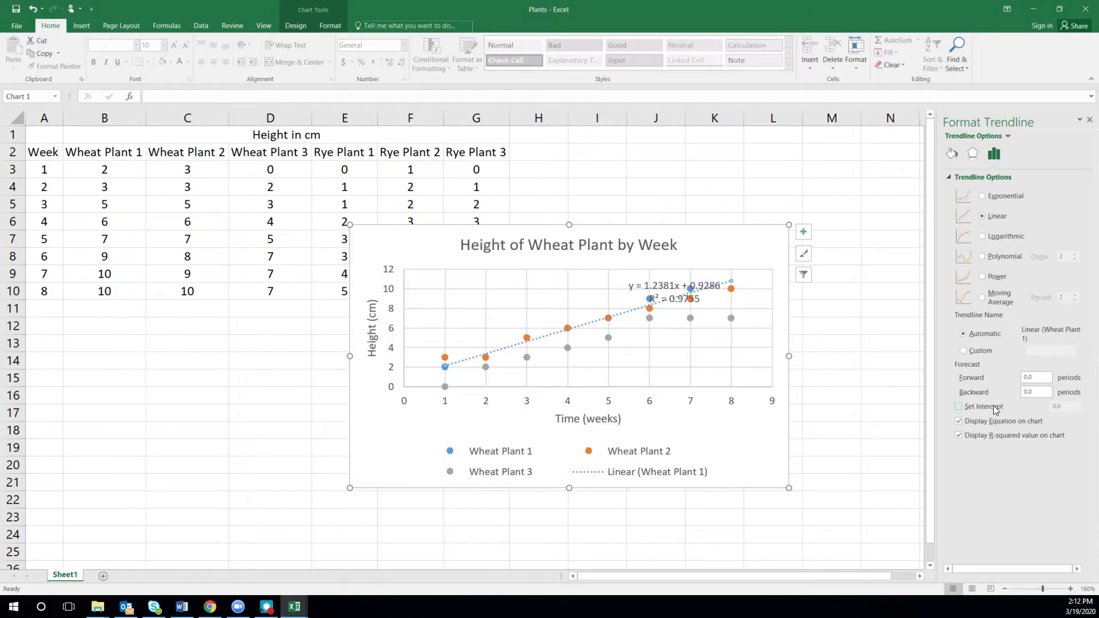
pyautogui.click(959, 407)
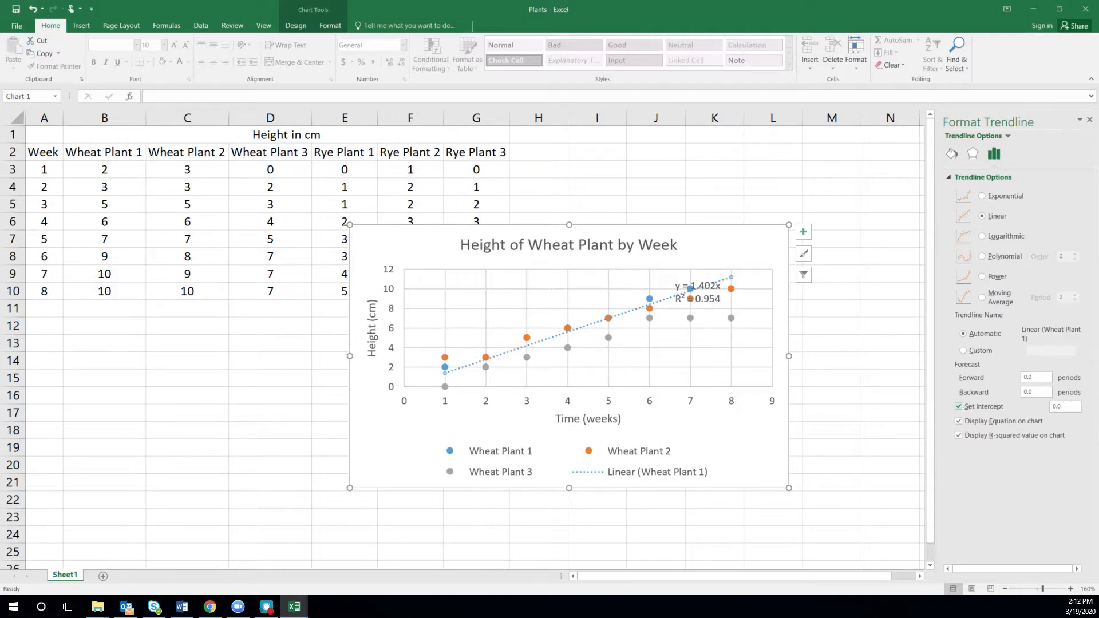
# Move the zero-intercept trendline's equation label off the data points to beside the chart title, and deselect the chart.
pyautogui.click(704, 285)
pyautogui.moveTo(701, 283); pyautogui.dragTo(717, 234)
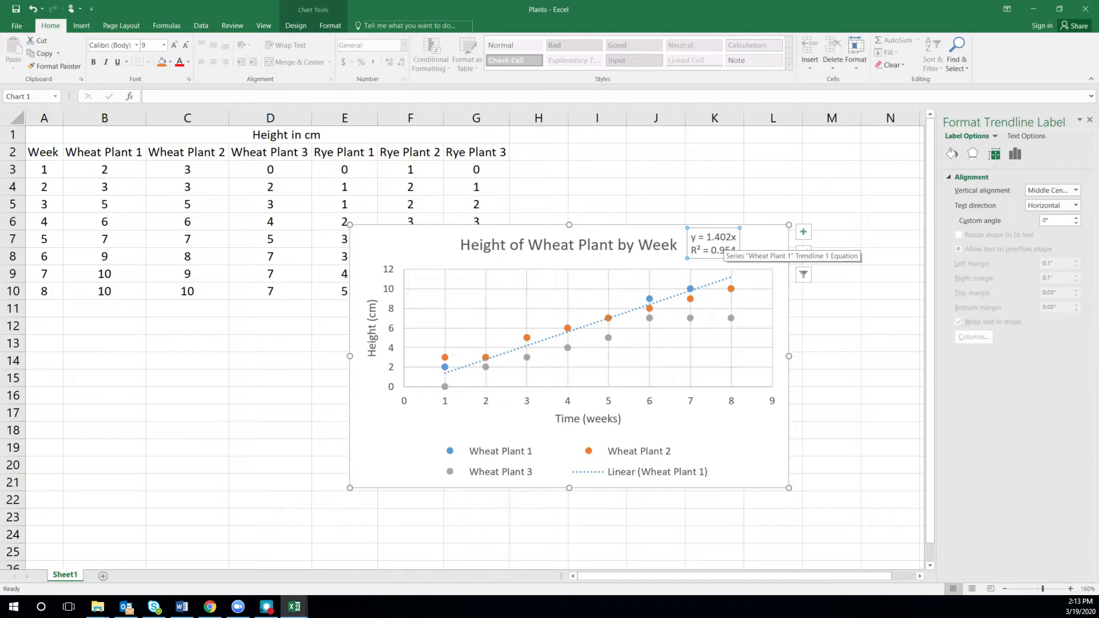
pyautogui.click(832, 326)
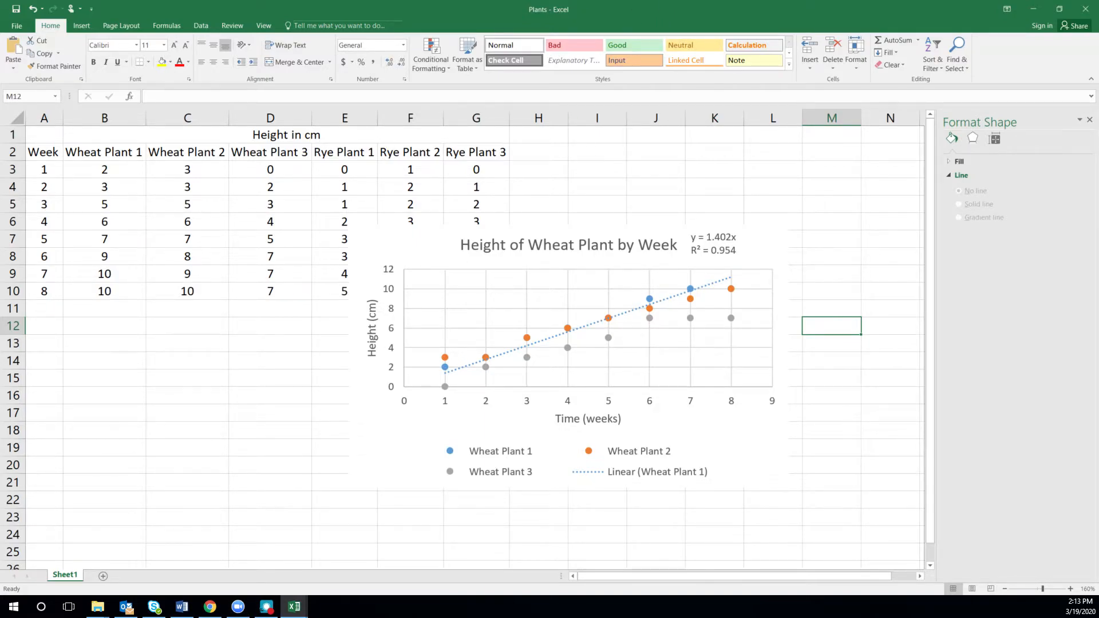
# Switch to the Lab 1 assignment page in the browser, then download and open Lab 1 Data sheet.docx.
pyautogui.hotkey('alt', 'Tab')
pyautogui.moveTo(0, 229); pyautogui.dragTo(864, 98)
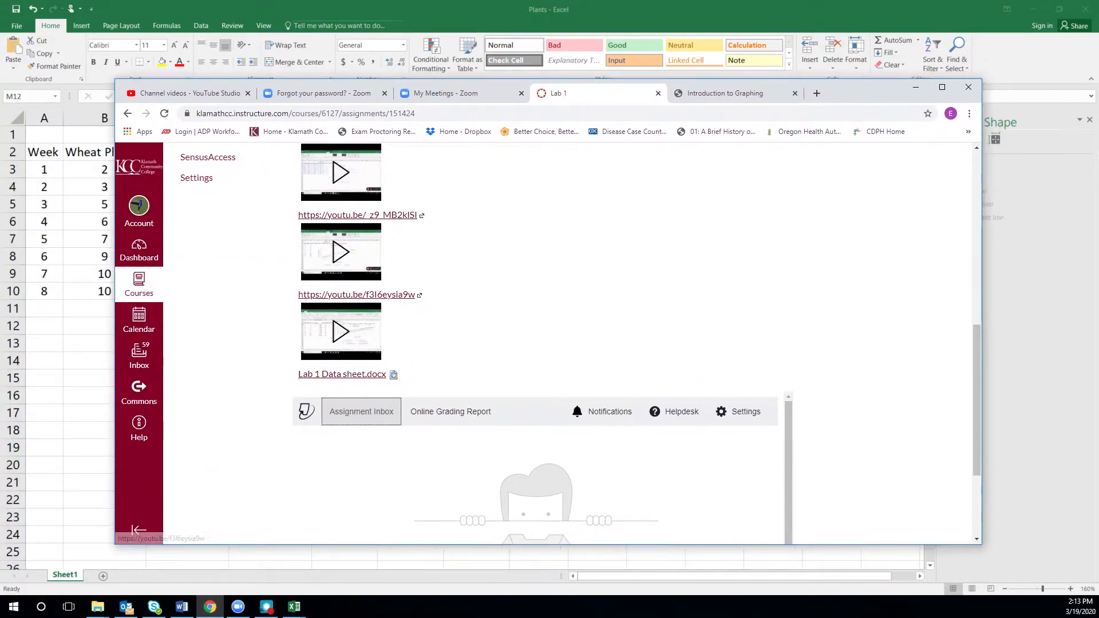
pyautogui.scroll(10, 361, 343)
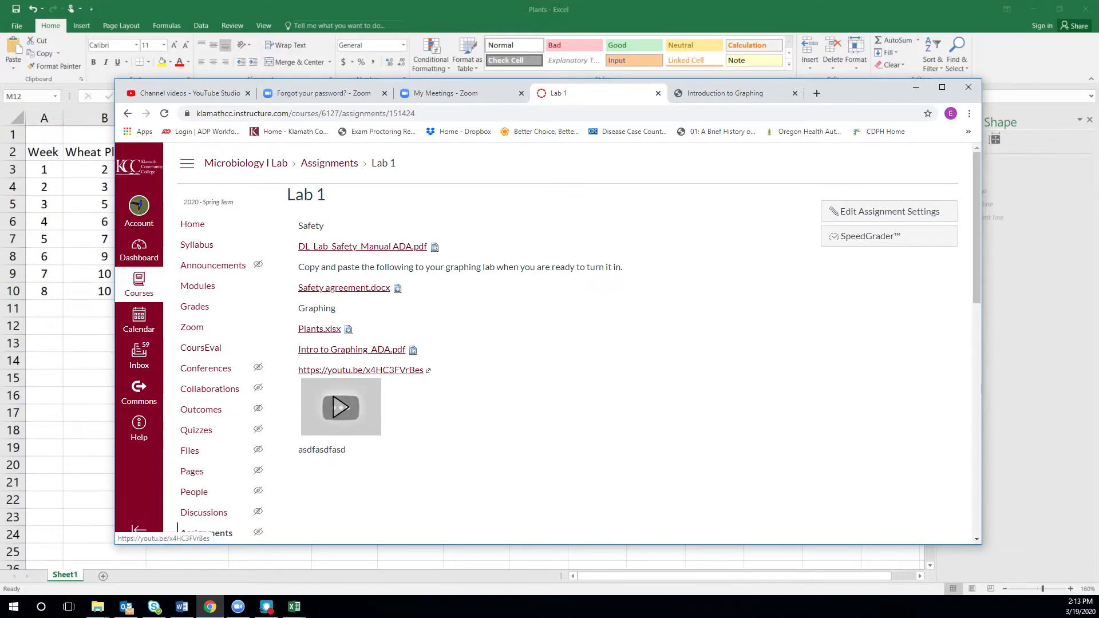
pyautogui.scroll(-10, 535, 344)
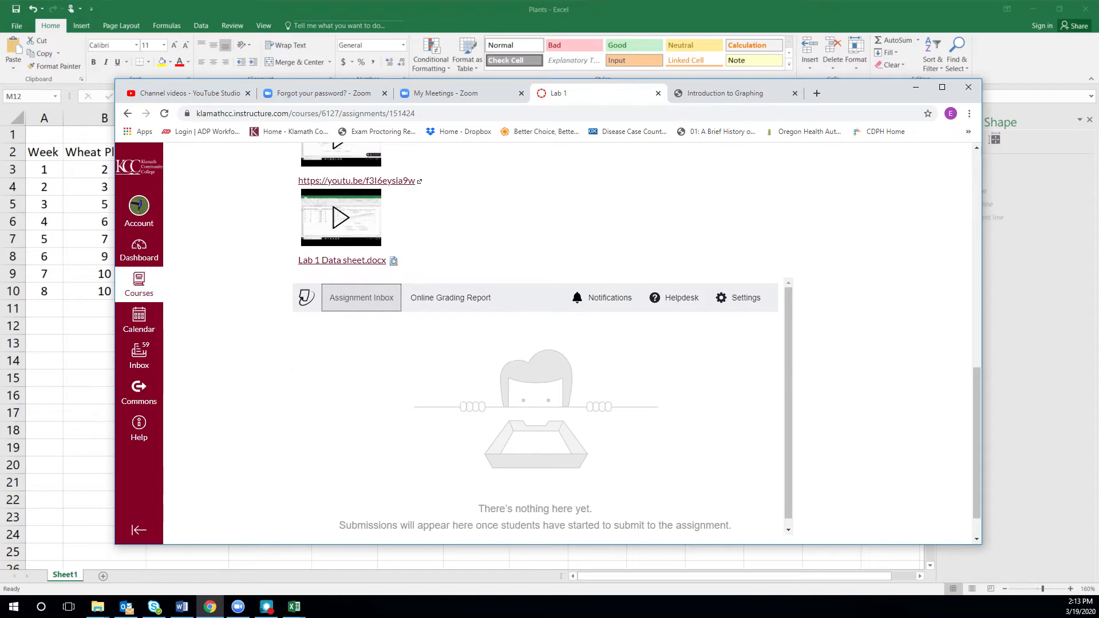
pyautogui.scroll(1, 374, 332)
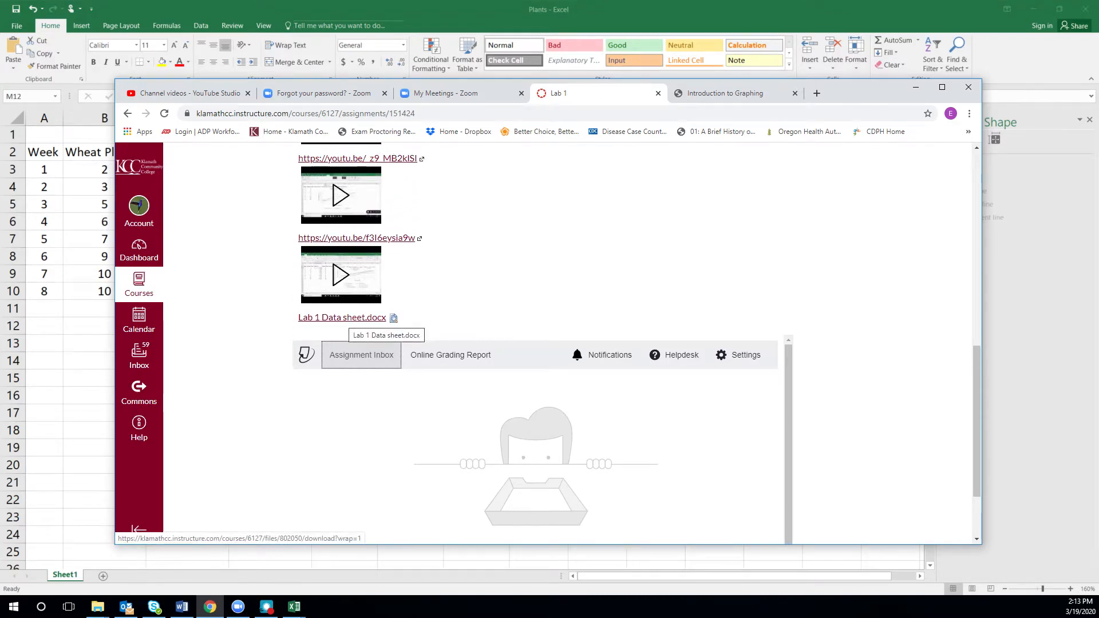
pyautogui.click(352, 318)
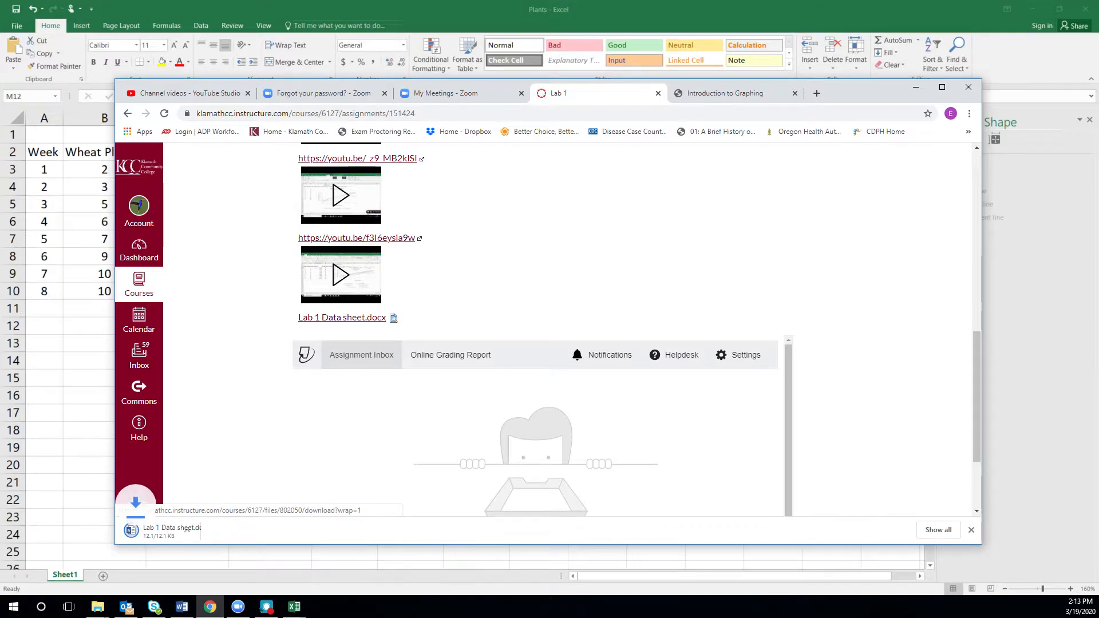
pyautogui.click(173, 531)
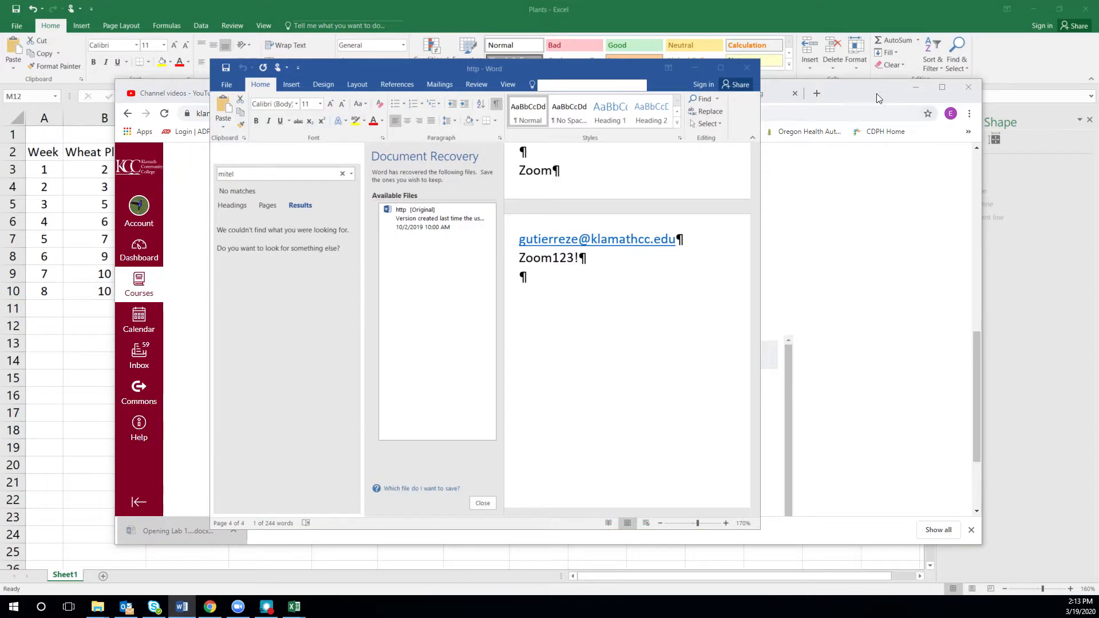
# Clear the browser out of the way, maximize the Lab 1 Data sheet in Word, and close its Document Recovery and Navigation panes.
pyautogui.click(821, 94)
pyautogui.moveTo(822, 94); pyautogui.dragTo(0, 129)
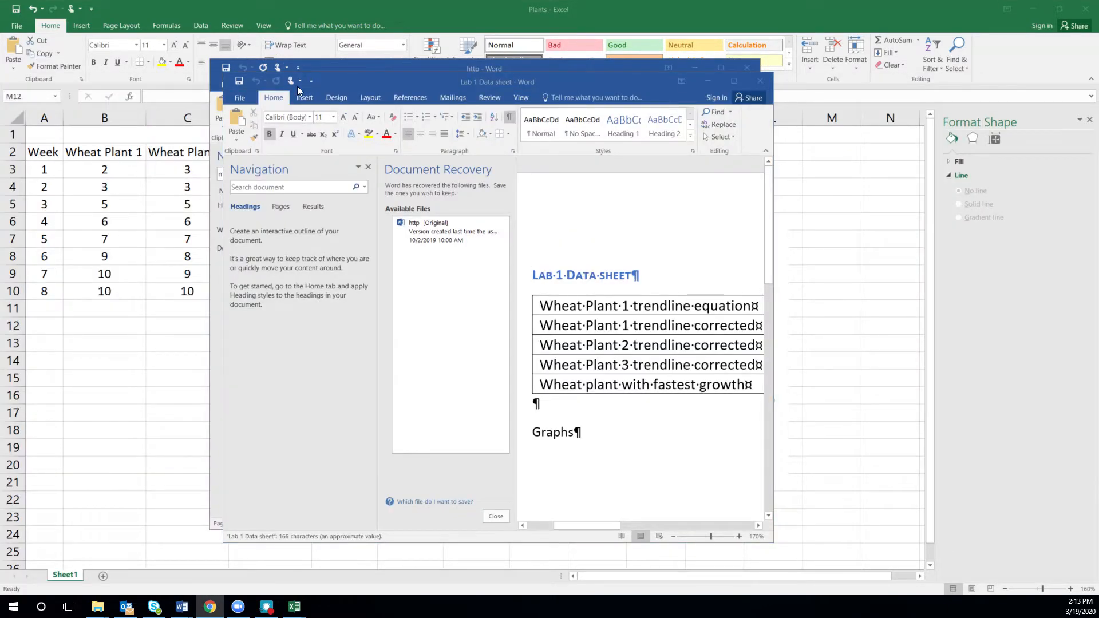
pyautogui.click(368, 167)
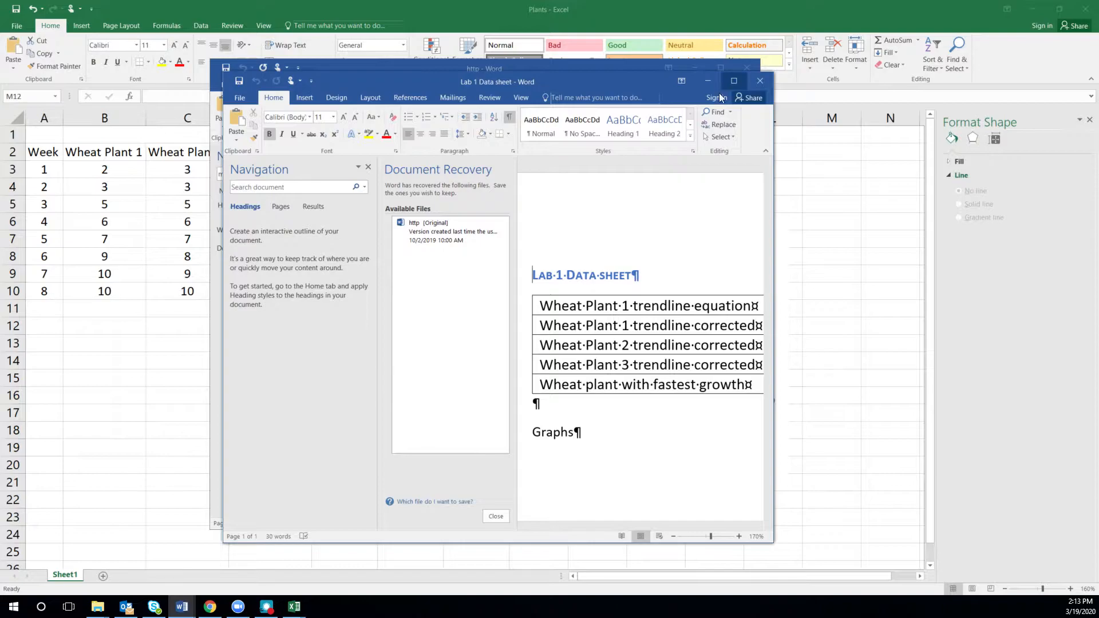
pyautogui.click(734, 81)
pyautogui.click(275, 569)
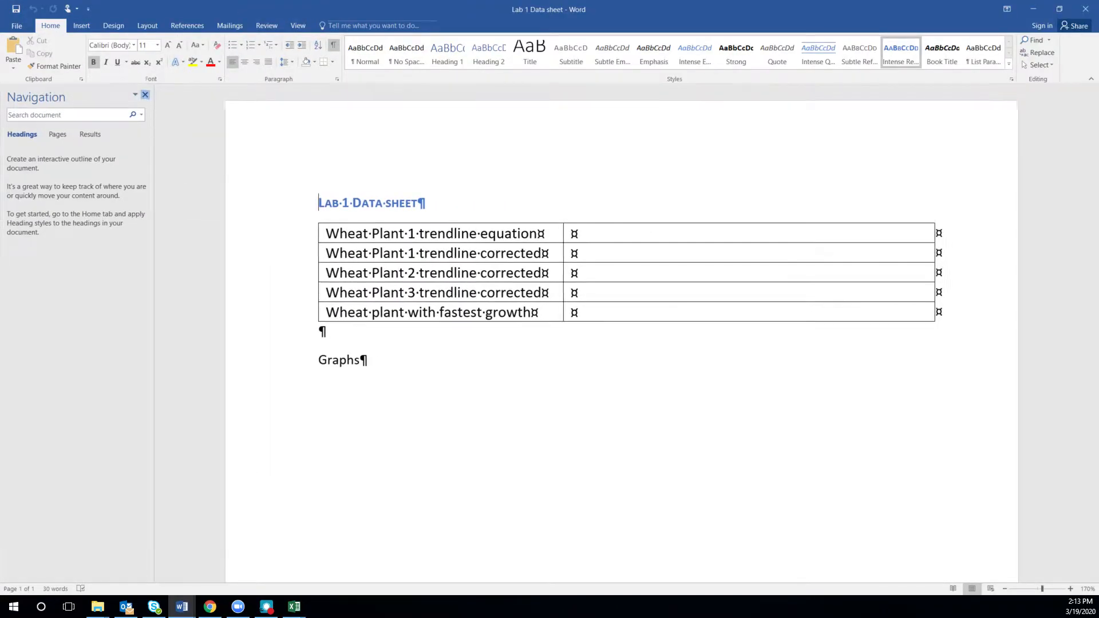
pyautogui.click(145, 95)
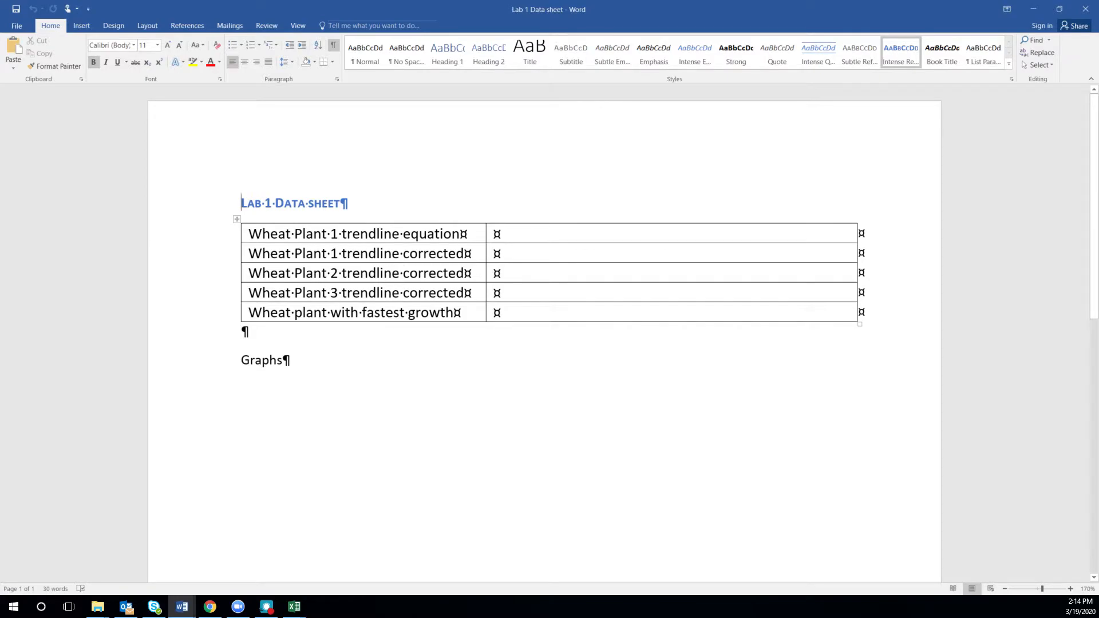
# Minimize the open Word documents to return to the Plants workbook in Excel.
pyautogui.hotkey('ctrl', 'Home')
pyautogui.moveTo(783, 9); pyautogui.dragTo(0, 143)
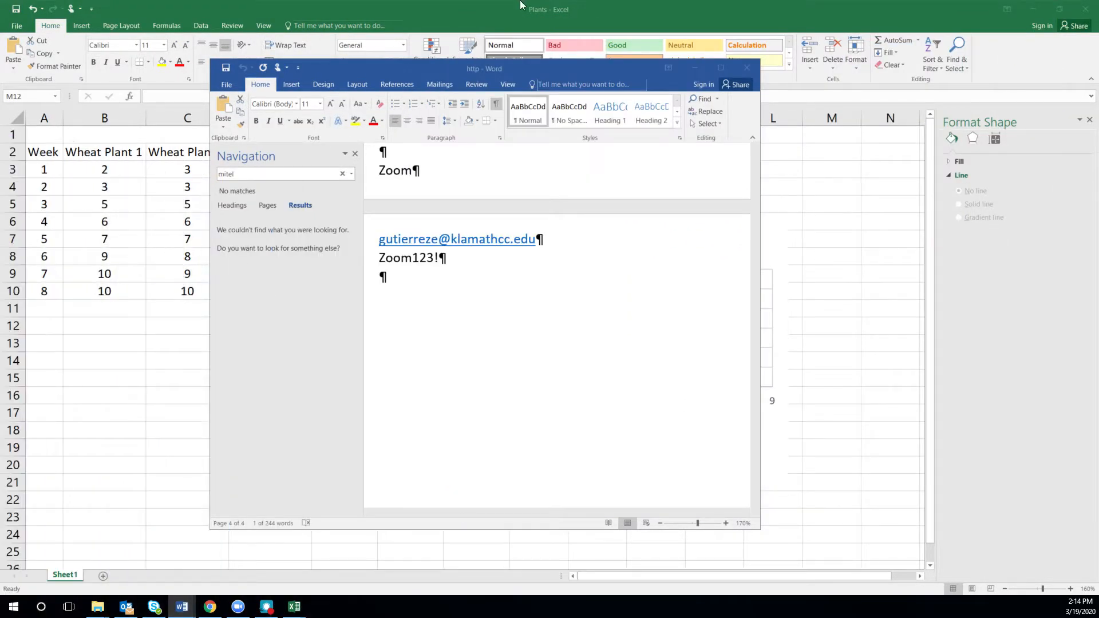
pyautogui.click(695, 68)
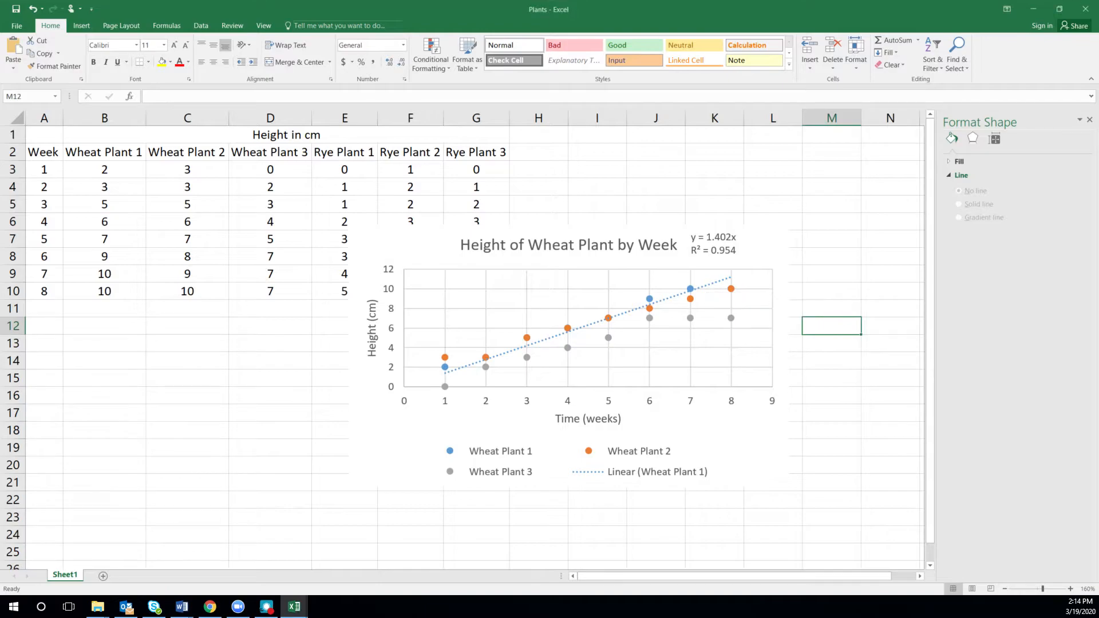
# Replace the zero-intercept Wheat Plant 1 trendline with a new linear trendline that has no set intercept.
pyautogui.click(707, 286)
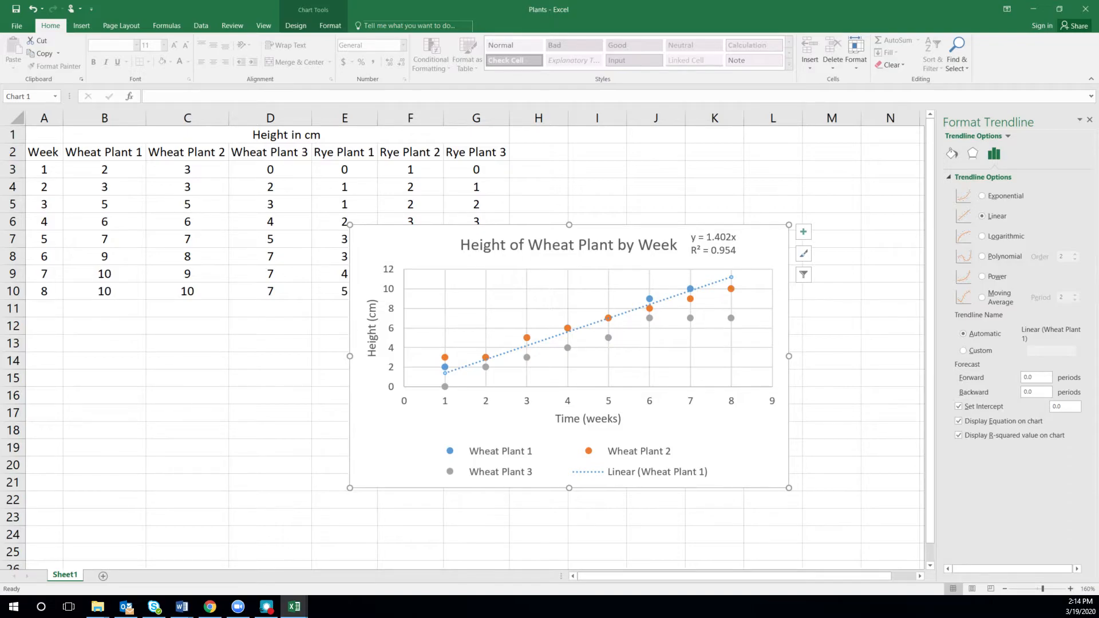
pyautogui.press('Delete')
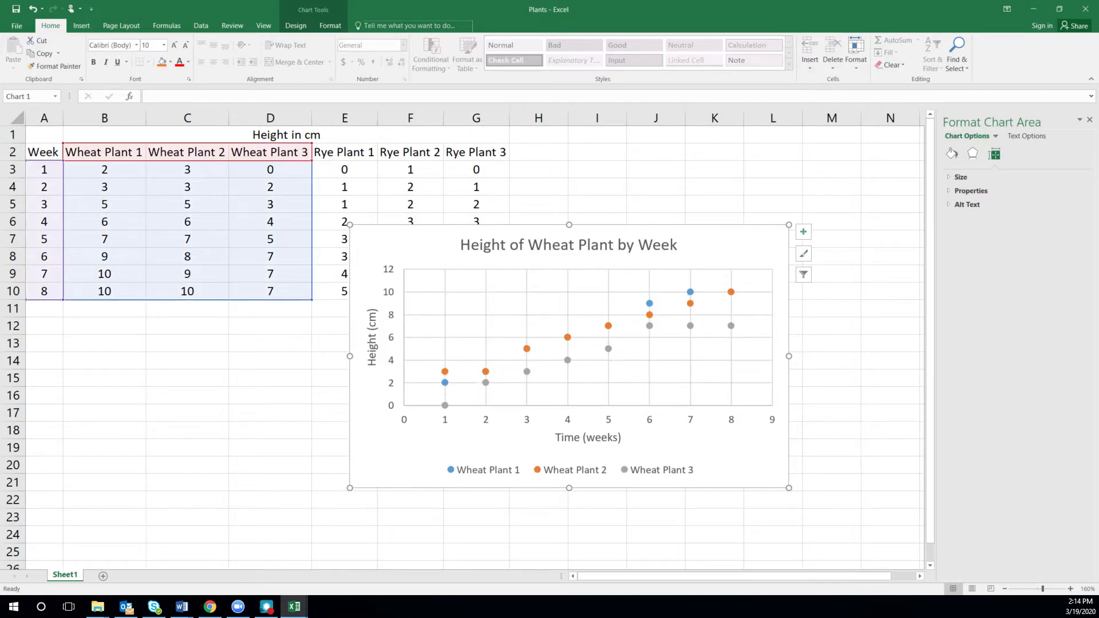
pyautogui.click(445, 383)
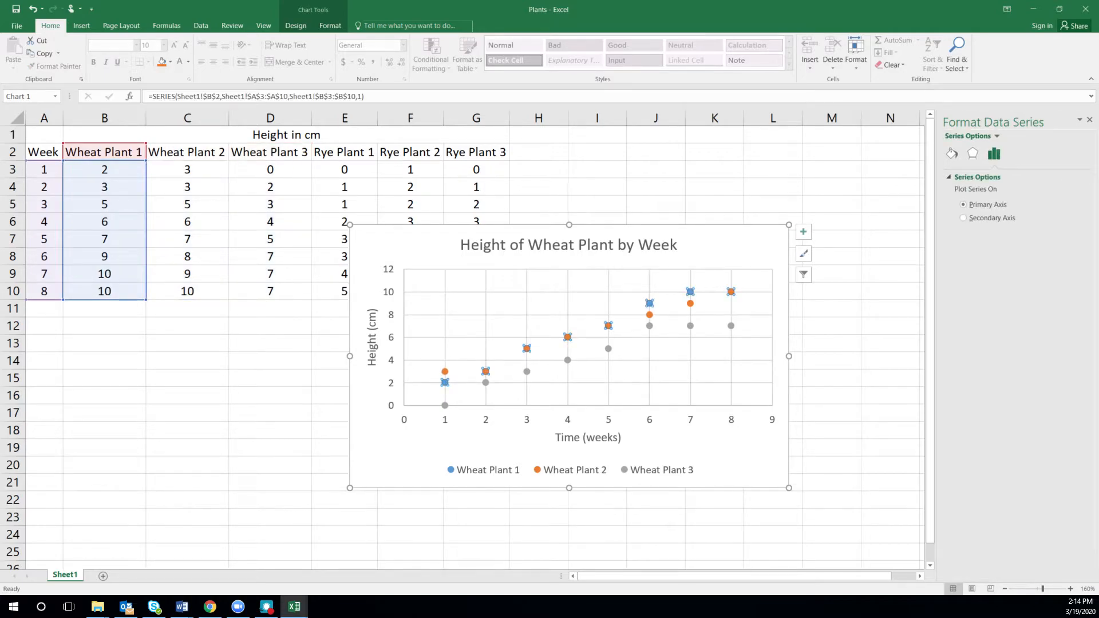
pyautogui.rightClick(444, 382)
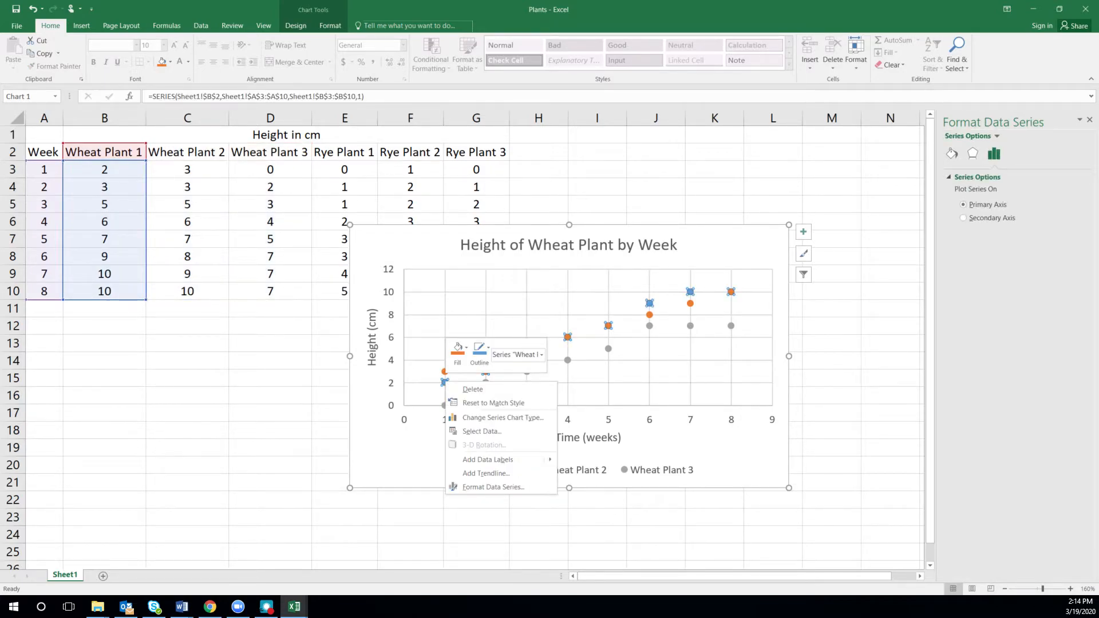
pyautogui.click(494, 475)
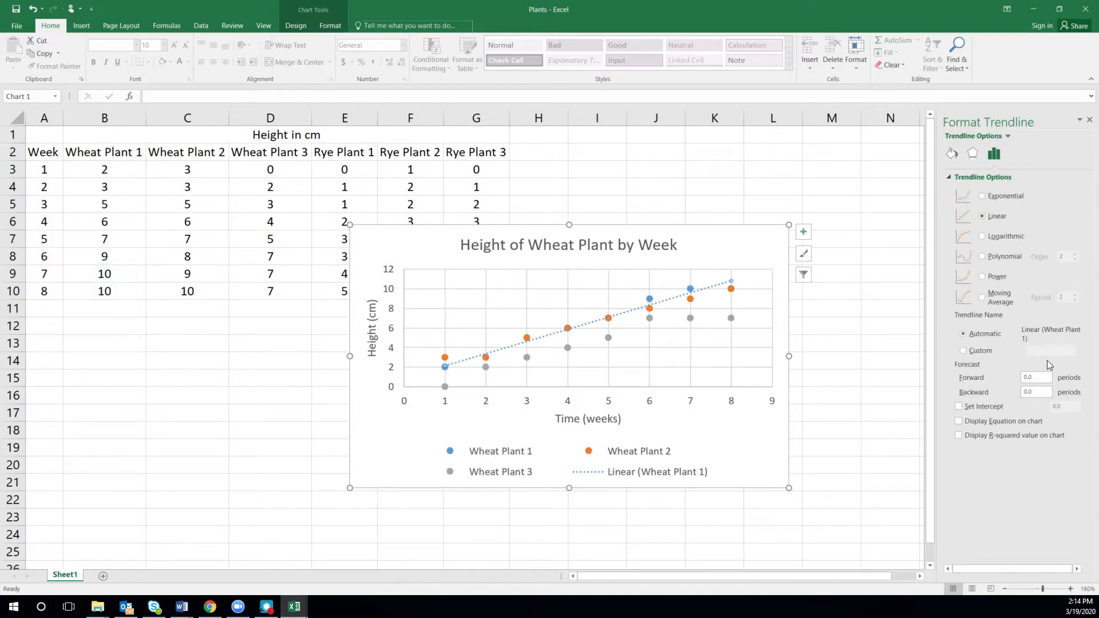
# Display the new trendline's equation and R-squared value on the chart and select their label.
pyautogui.click(959, 422)
pyautogui.click(959, 436)
pyautogui.click(675, 292)
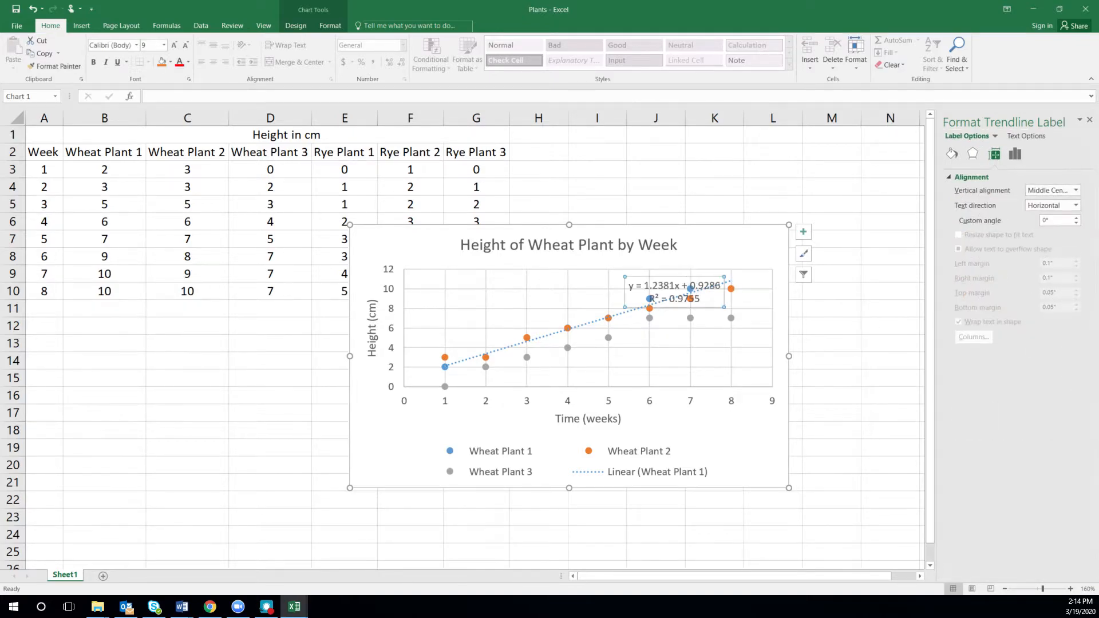
# Copy the Wheat Plant 1 trendline equation y = 1.2381x + 0.9286 from the chart into the "Wheat Plant 1 trendline equation" row of the Word data sheet.
pyautogui.moveTo(655, 285); pyautogui.dragTo(774, 236)
pyautogui.hotkey('ctrl', 'c')
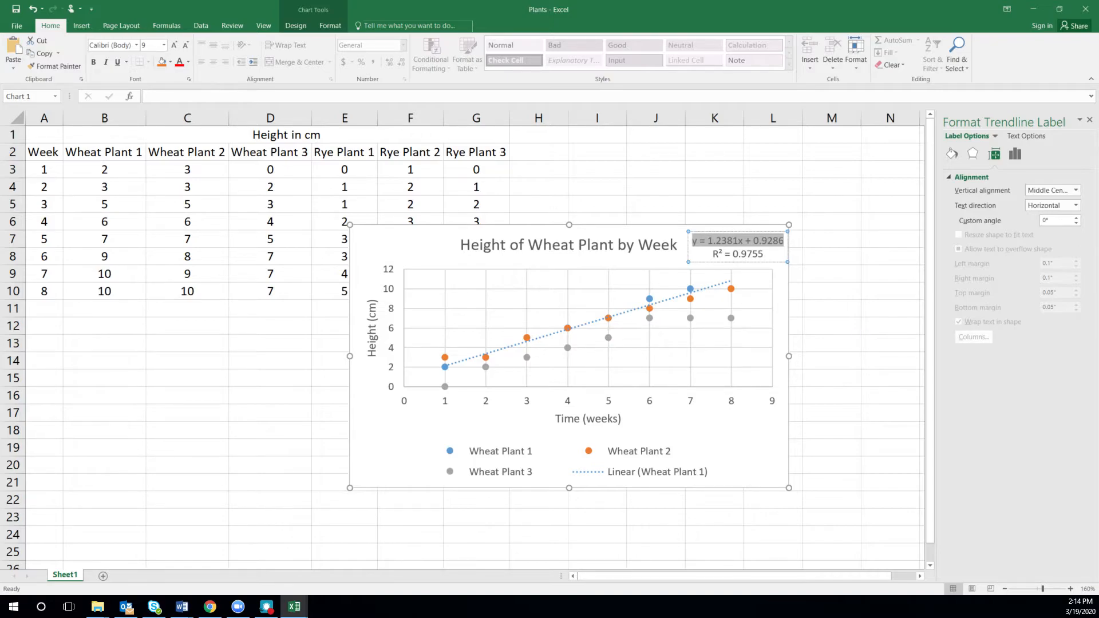
pyautogui.hotkey('alt', 'Tab')
pyautogui.moveTo(716, 181); pyautogui.dragTo(568, 76)
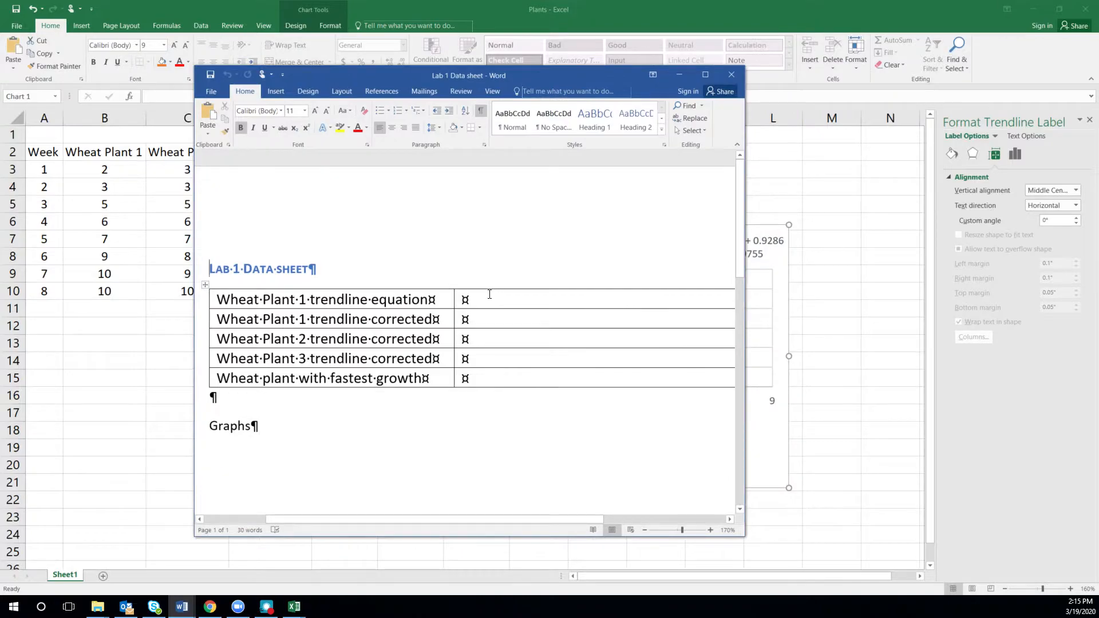
pyautogui.click(465, 299)
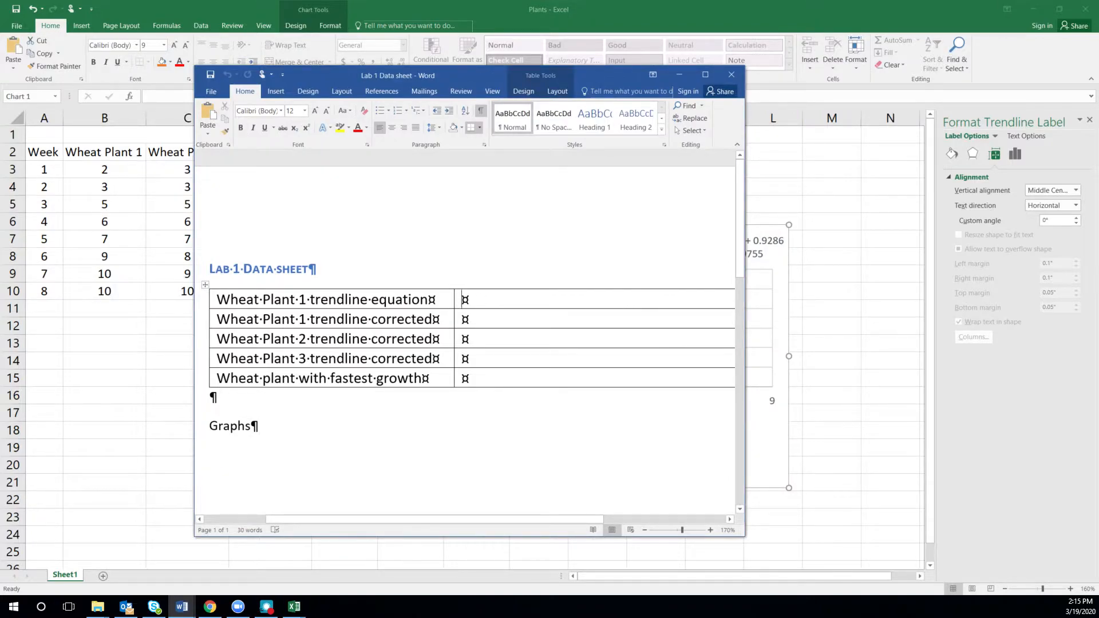
pyautogui.hotkey('ctrl', 'v')
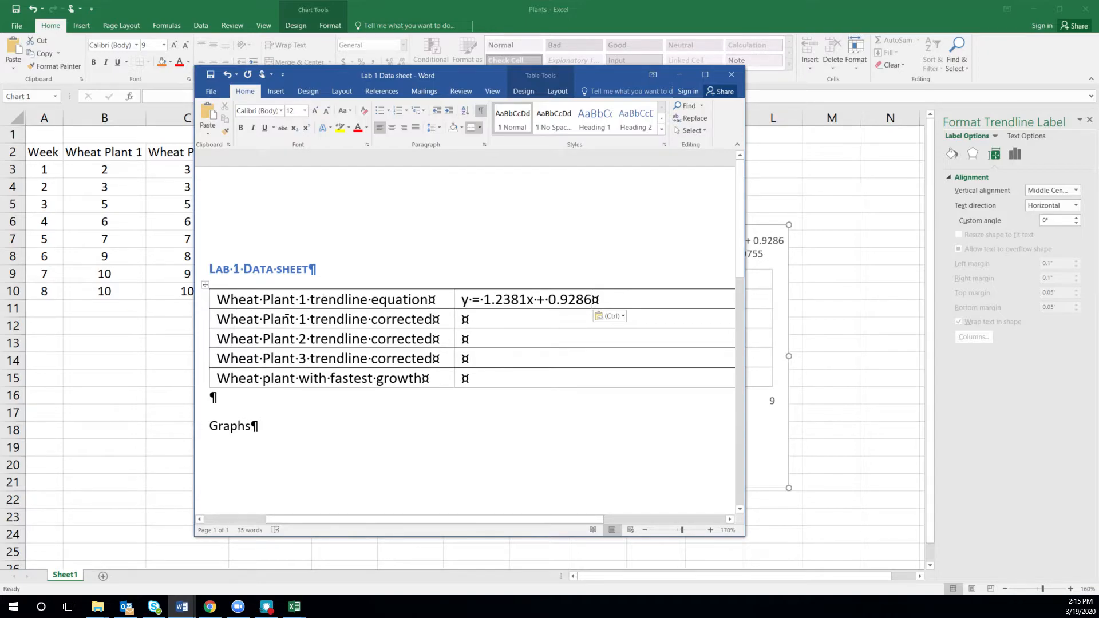
pyautogui.moveTo(544, 75); pyautogui.dragTo(0, 117)
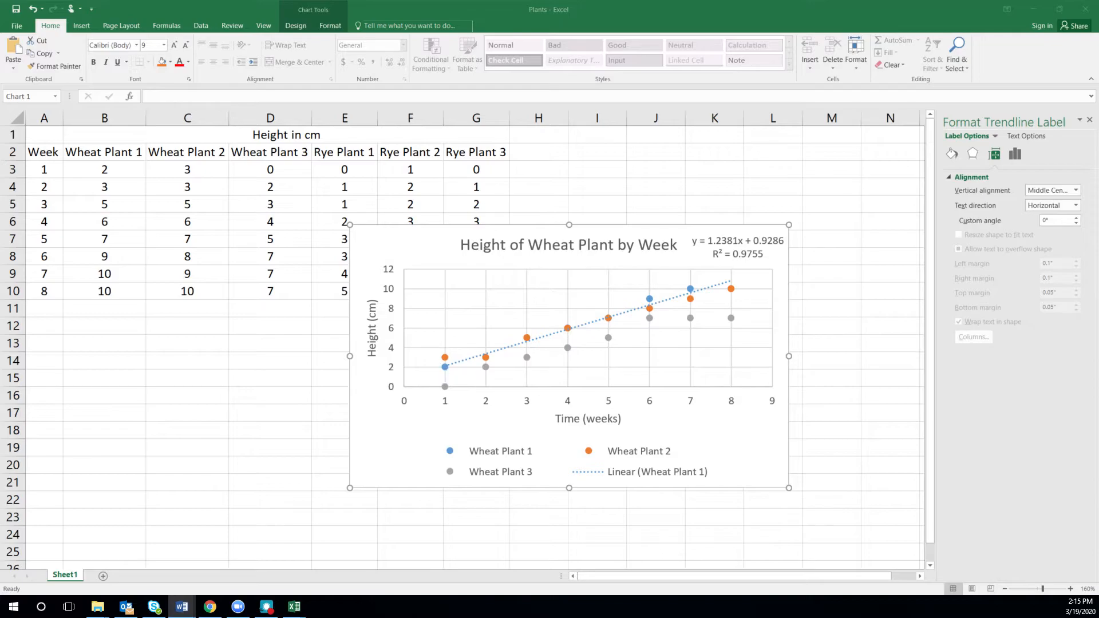
# Return to the Excel chart and delete the Wheat Plant 1 trendline that has no set intercept.
pyautogui.click(445, 366)
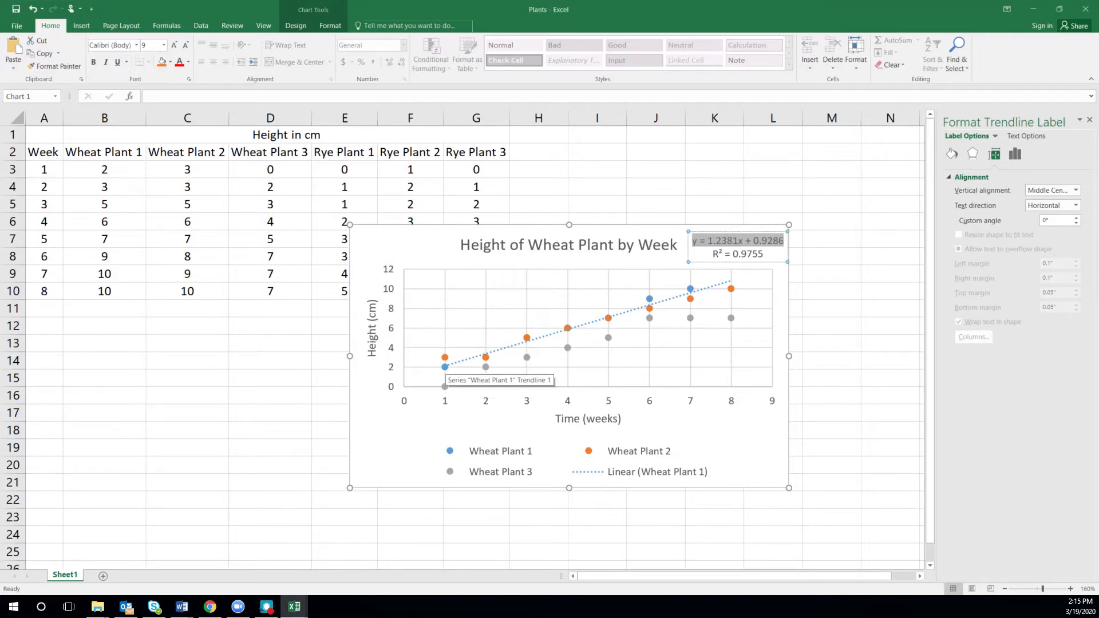
pyautogui.rightClick(445, 366)
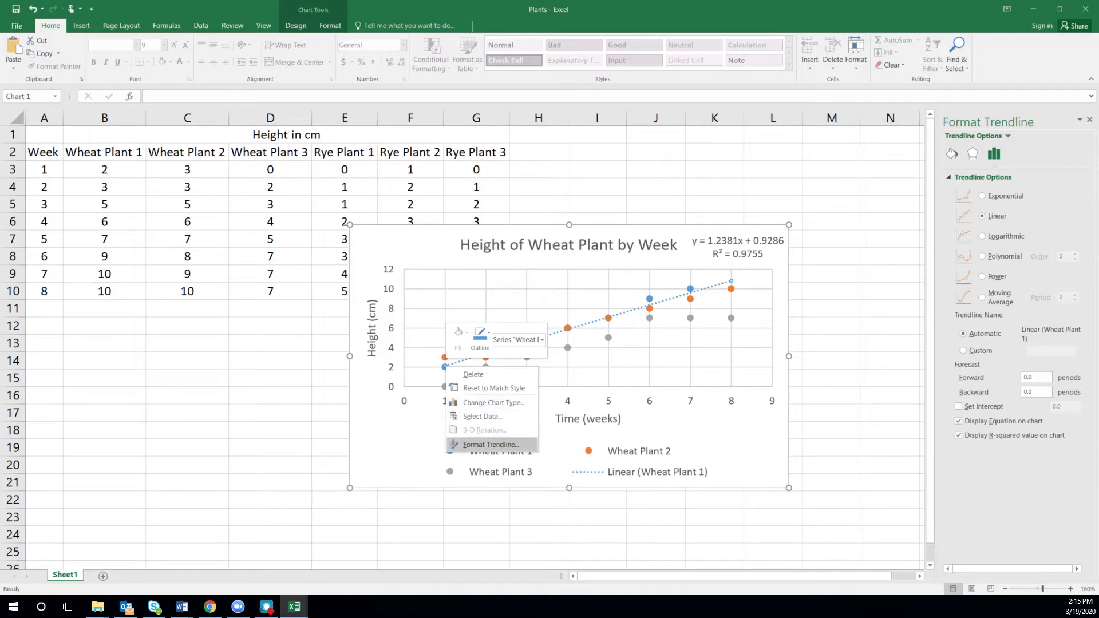
pyautogui.click(674, 346)
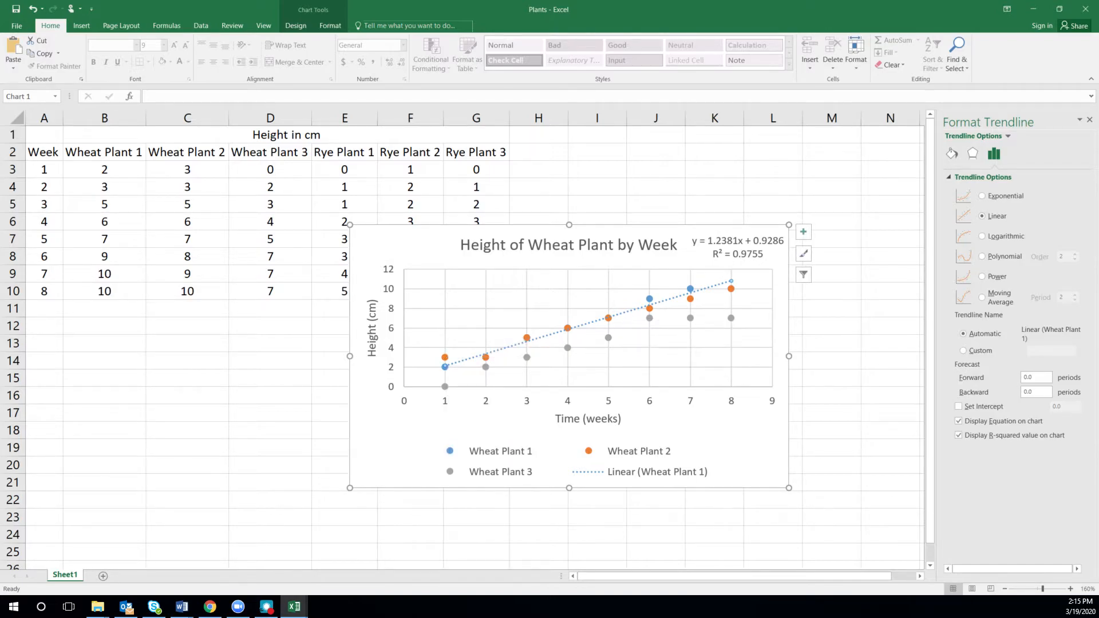
pyautogui.press('Delete')
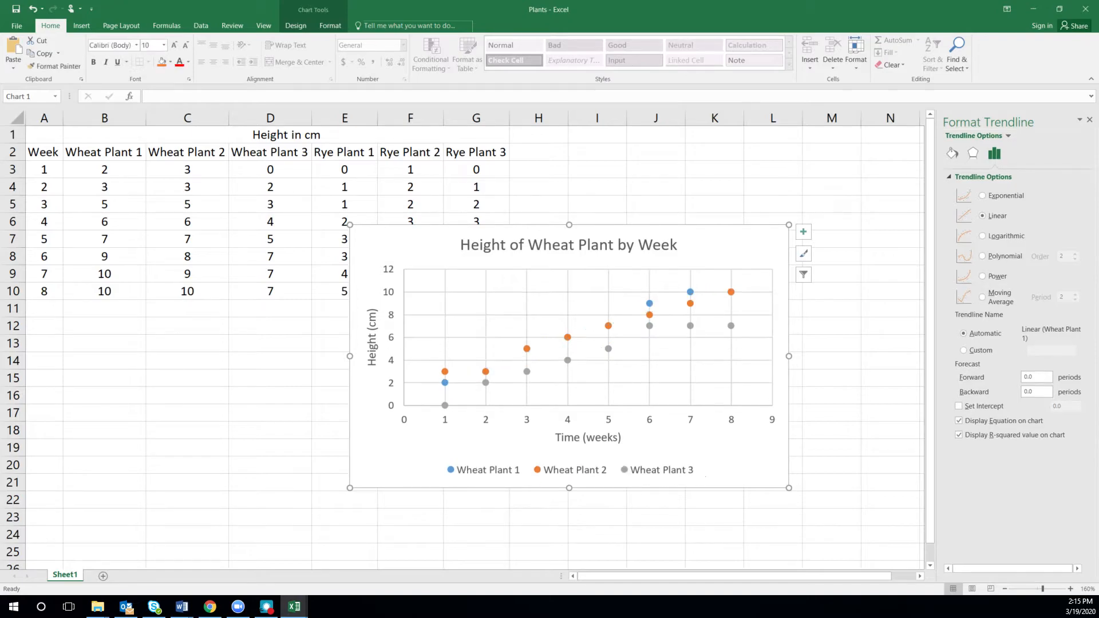
# Add a linear trendline to Wheat Plant 1 with the intercept set to 0.0 and its equation and R-squared value displayed.
pyautogui.click(445, 383)
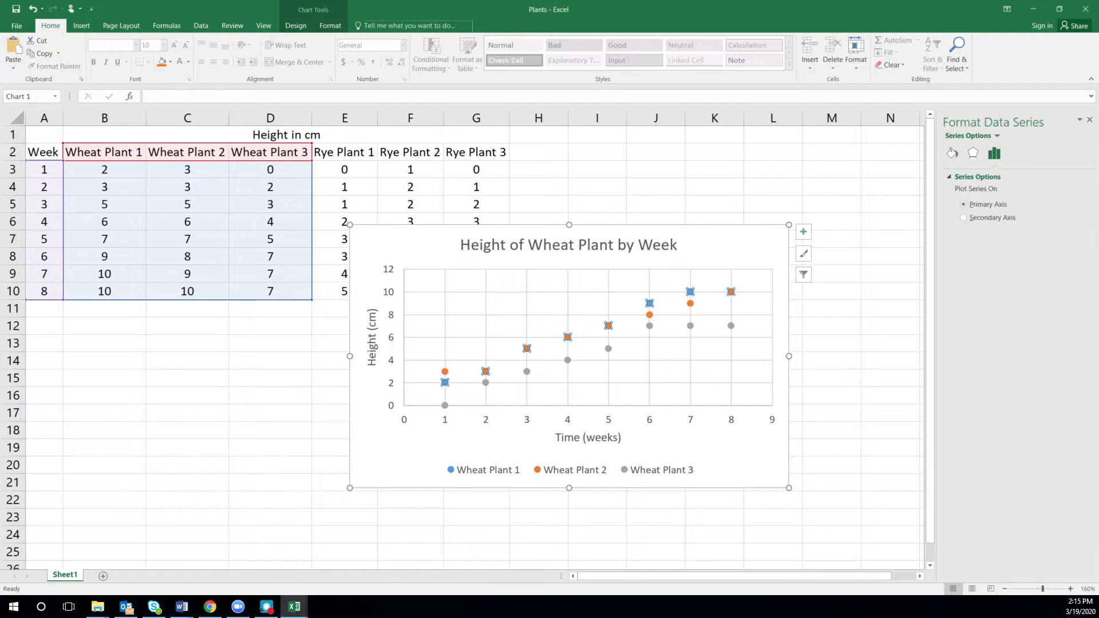
pyautogui.rightClick(445, 384)
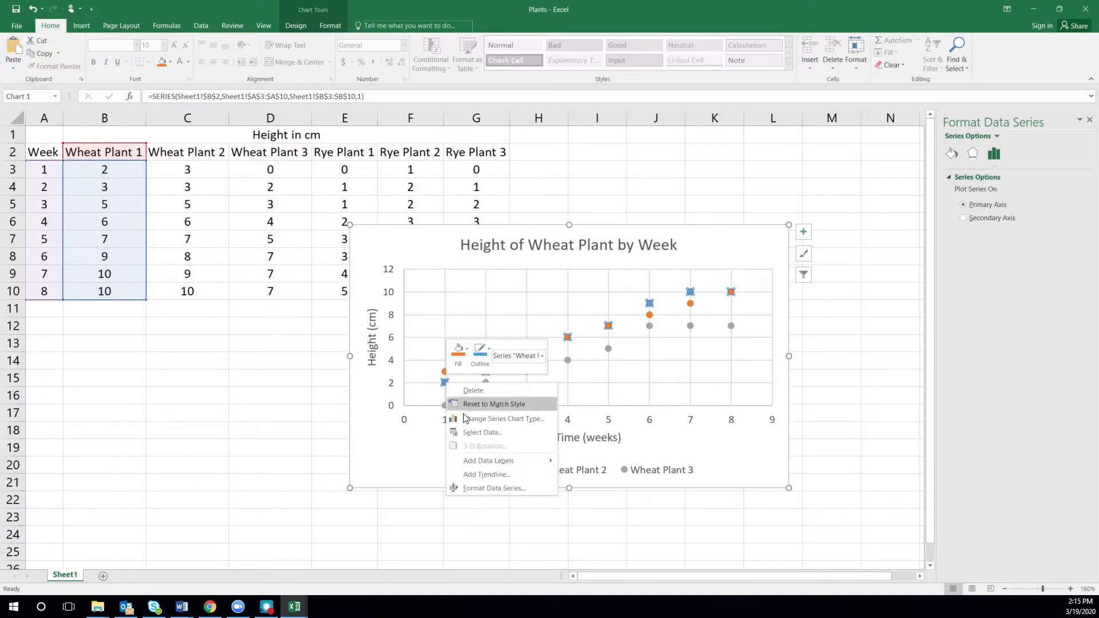
pyautogui.click(476, 468)
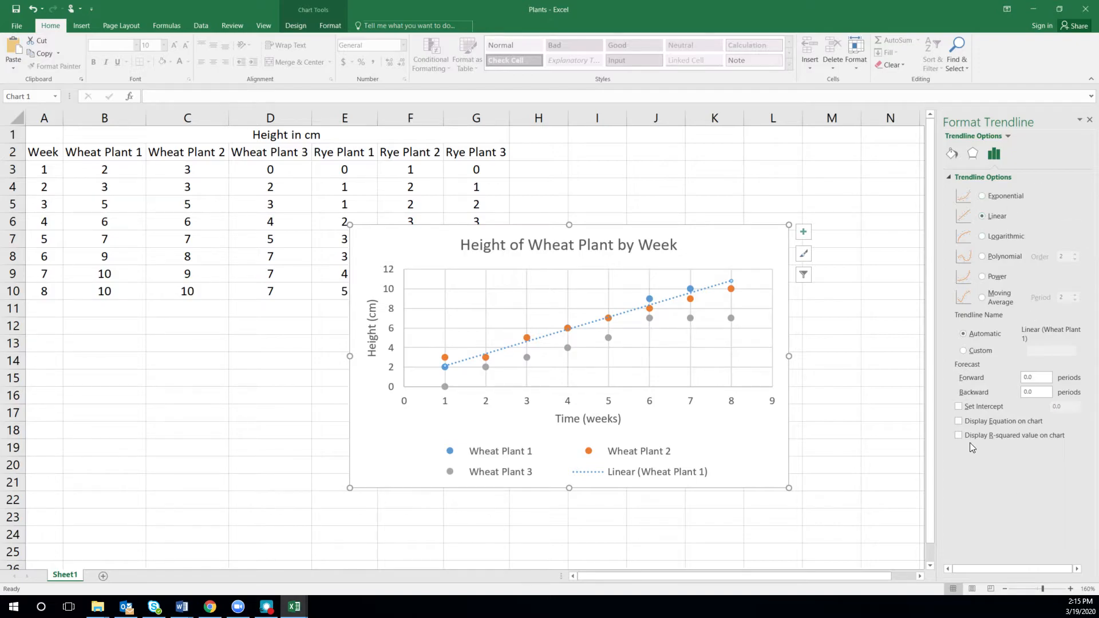
pyautogui.click(960, 422)
pyautogui.click(959, 407)
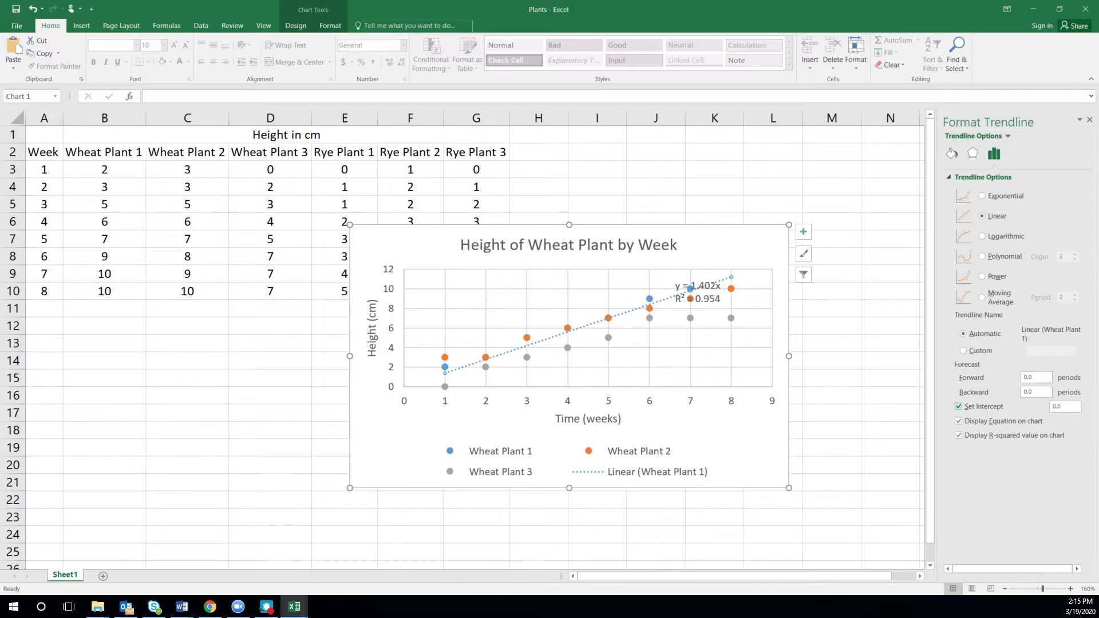
# Move the trendline label beside the chart title and copy y = 1.402x into the "Wheat Plant 1 trendline corrected" row of the Word data sheet.
pyautogui.click(709, 291)
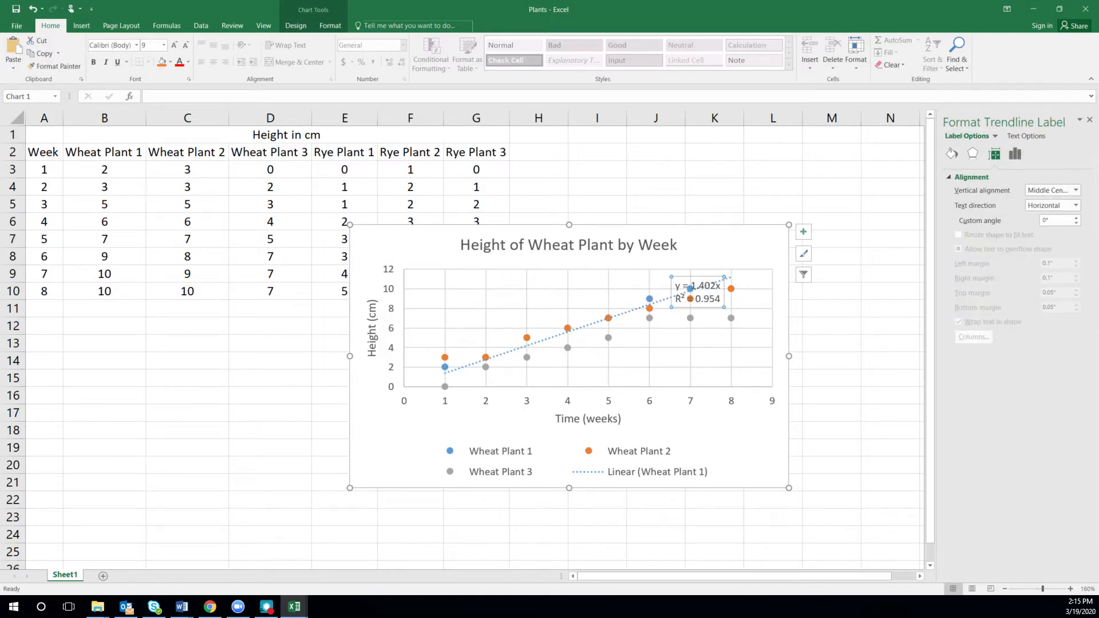
pyautogui.moveTo(682, 285); pyautogui.dragTo(706, 241)
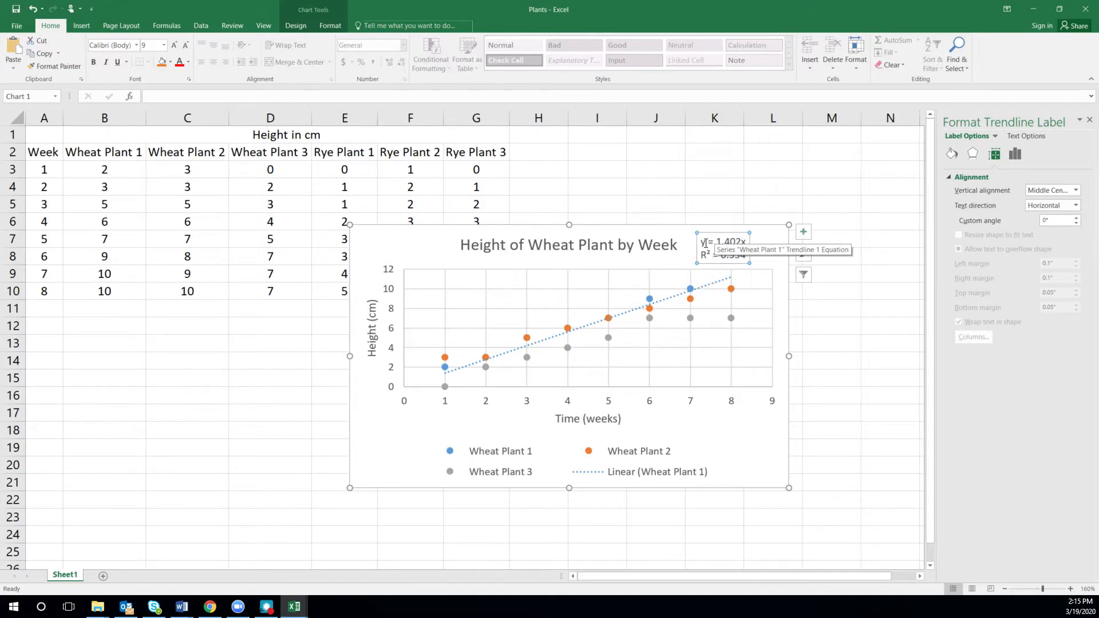
pyautogui.moveTo(701, 242); pyautogui.dragTo(746, 242)
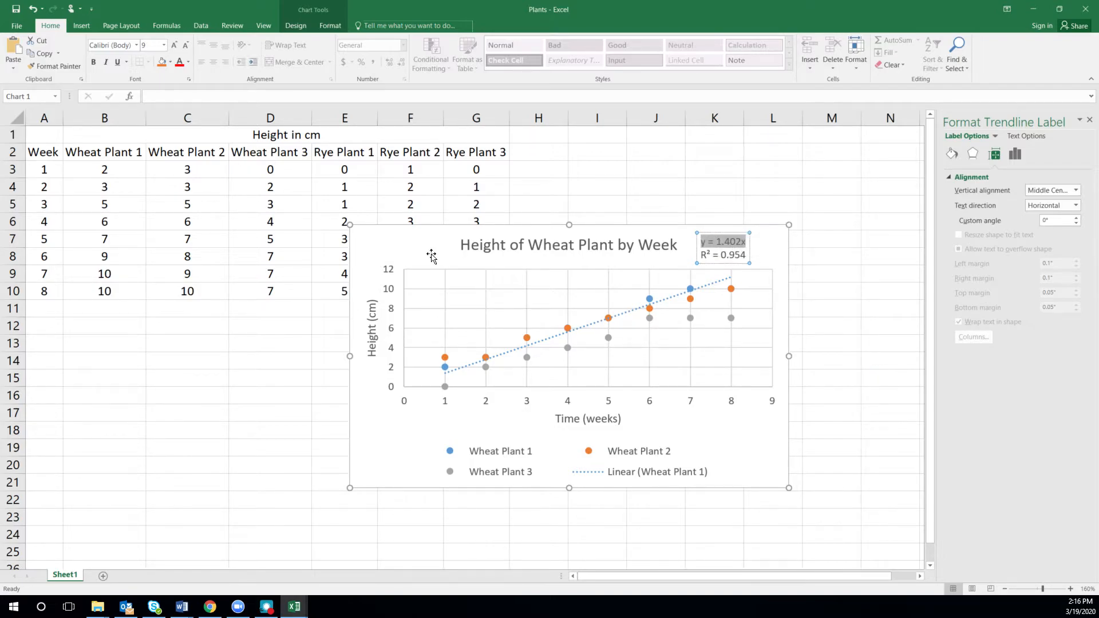
pyautogui.hotkey('alt', 'Tab')
pyautogui.moveTo(332, 85); pyautogui.dragTo(498, 79)
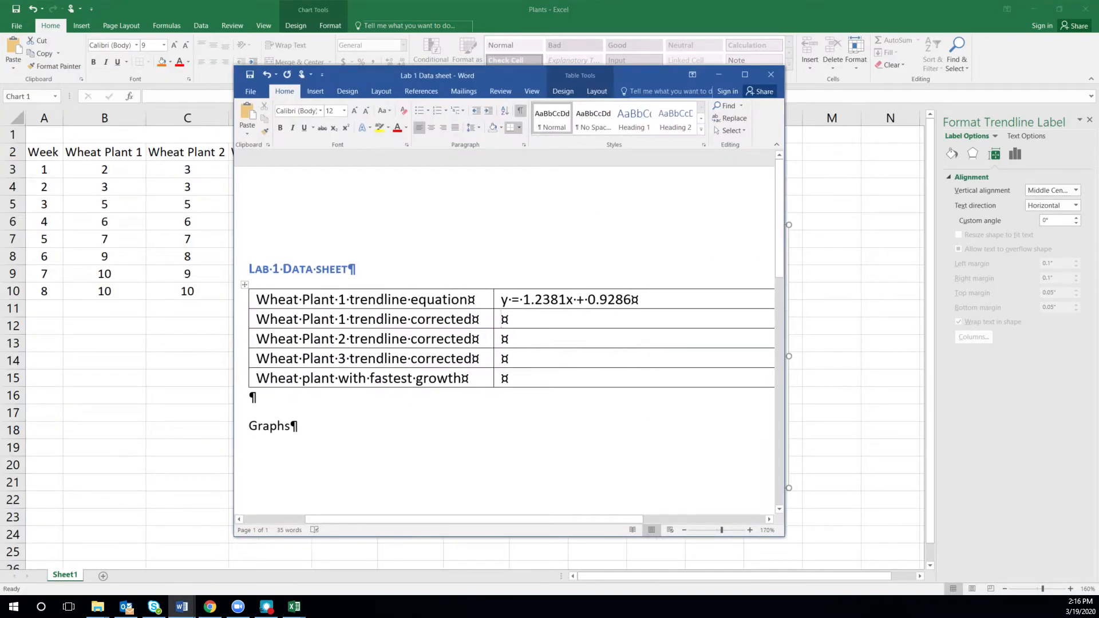
pyautogui.hotkey('ctrl', 'v')
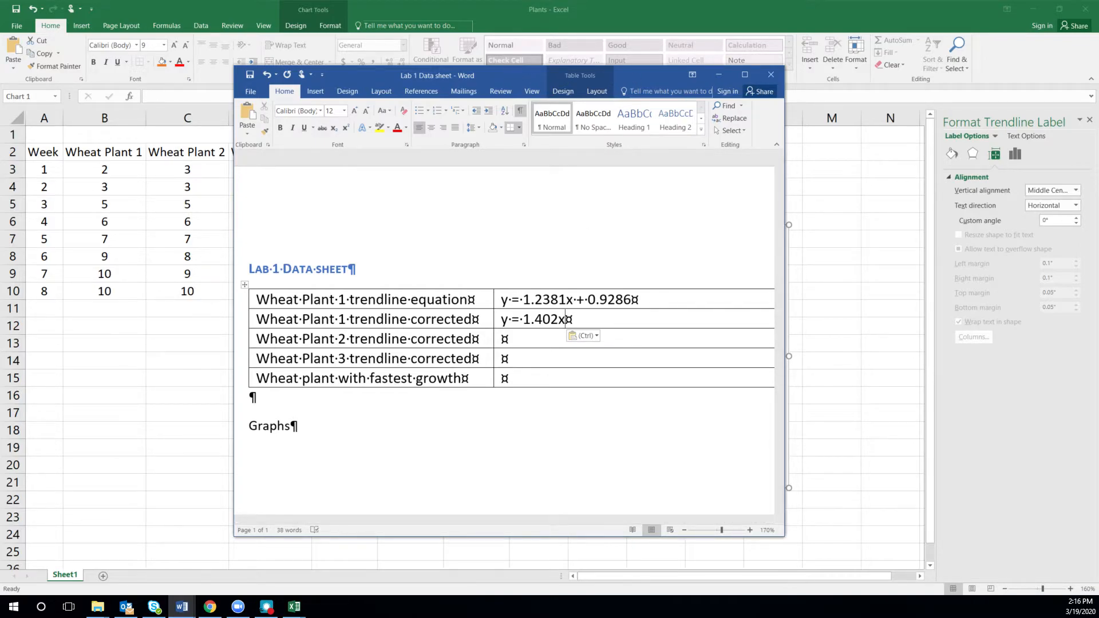
pyautogui.moveTo(504, 75); pyautogui.dragTo(0, 75)
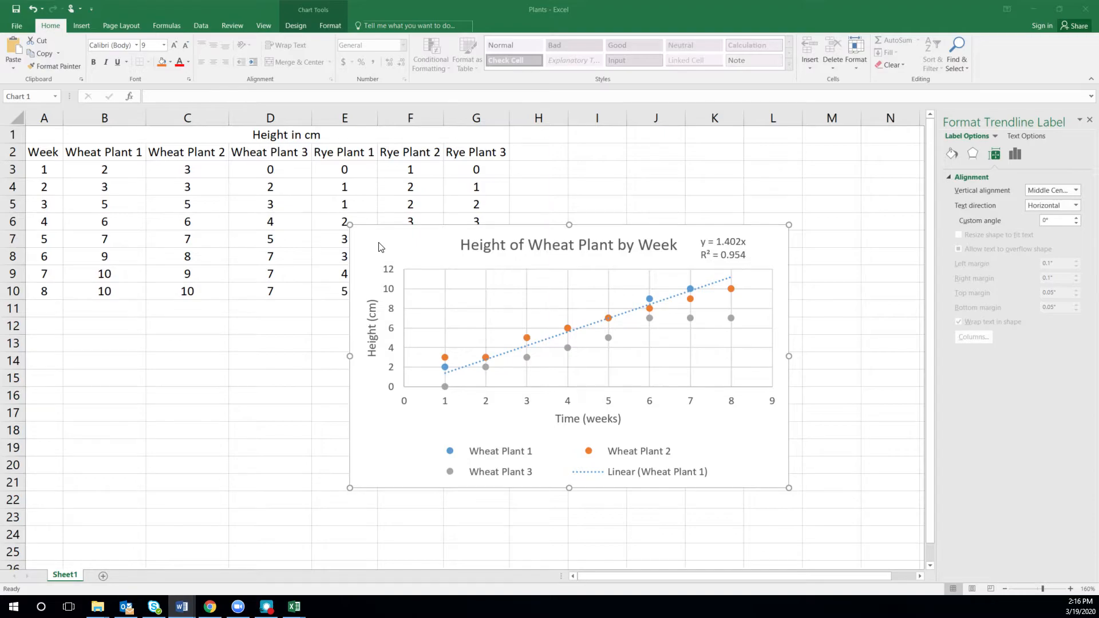
# Move the wheat height chart over to column B in Excel and paste a duplicate of it beside it, starting in column I.
pyautogui.click(428, 243)
pyautogui.moveTo(412, 225); pyautogui.dragTo(181, 194)
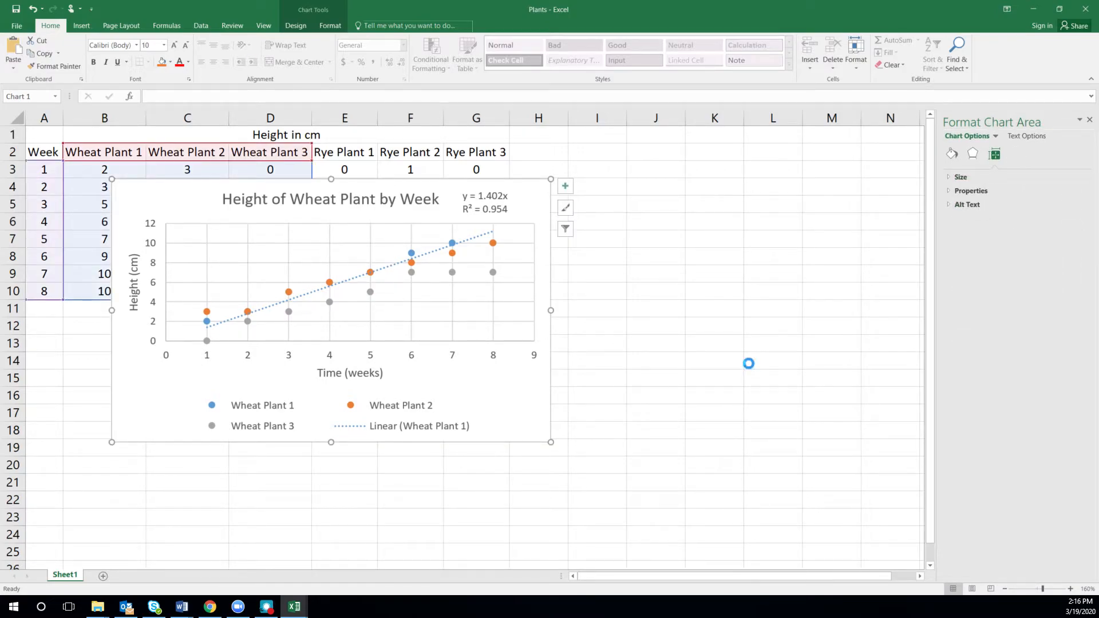
pyautogui.click(701, 189)
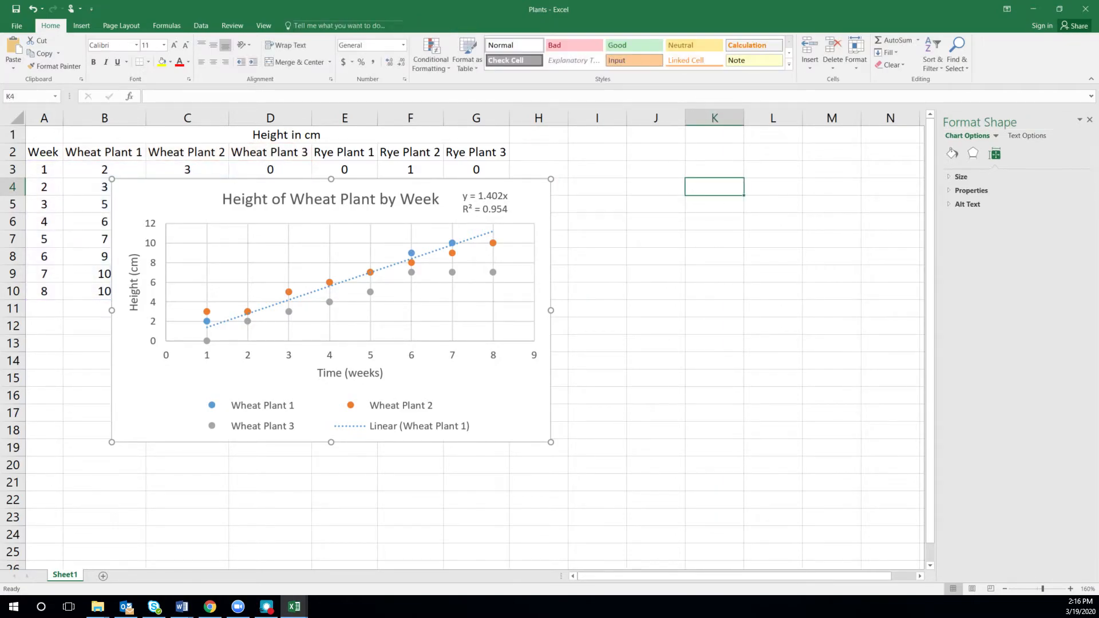
pyautogui.click(656, 187)
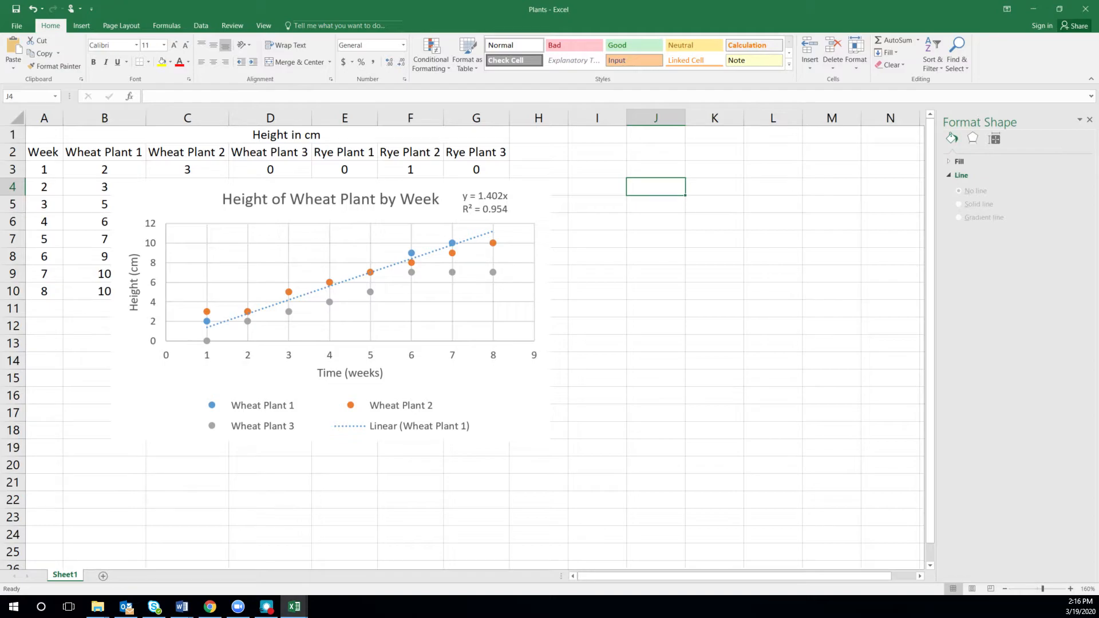
pyautogui.hotkey('ctrl', 'v')
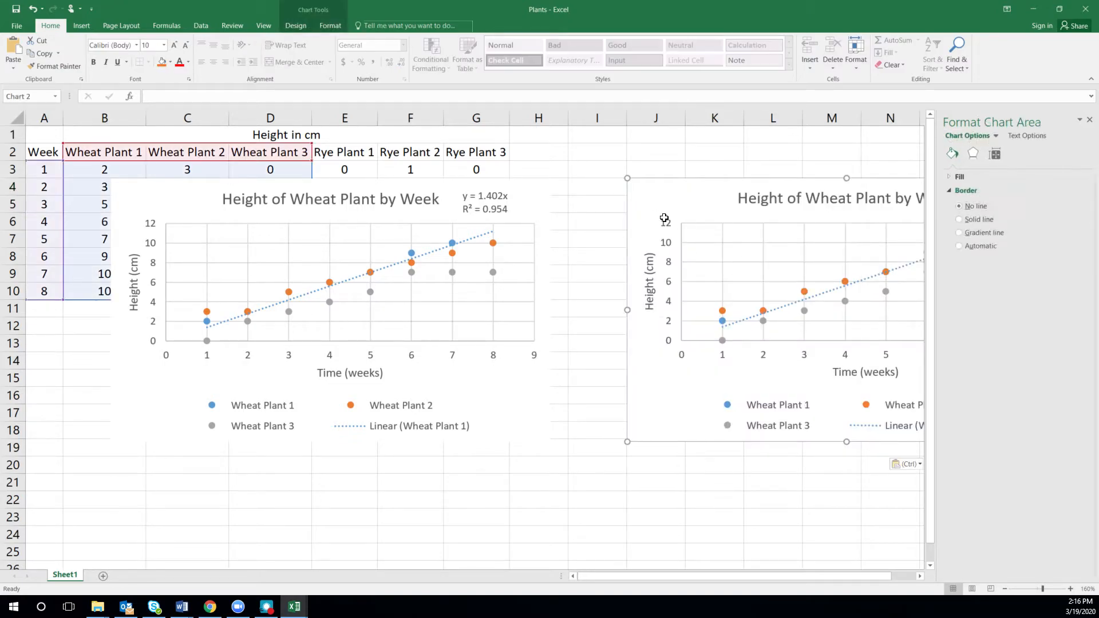
pyautogui.moveTo(656, 202); pyautogui.dragTo(628, 229)
pyautogui.moveTo(623, 199); pyautogui.dragTo(620, 194)
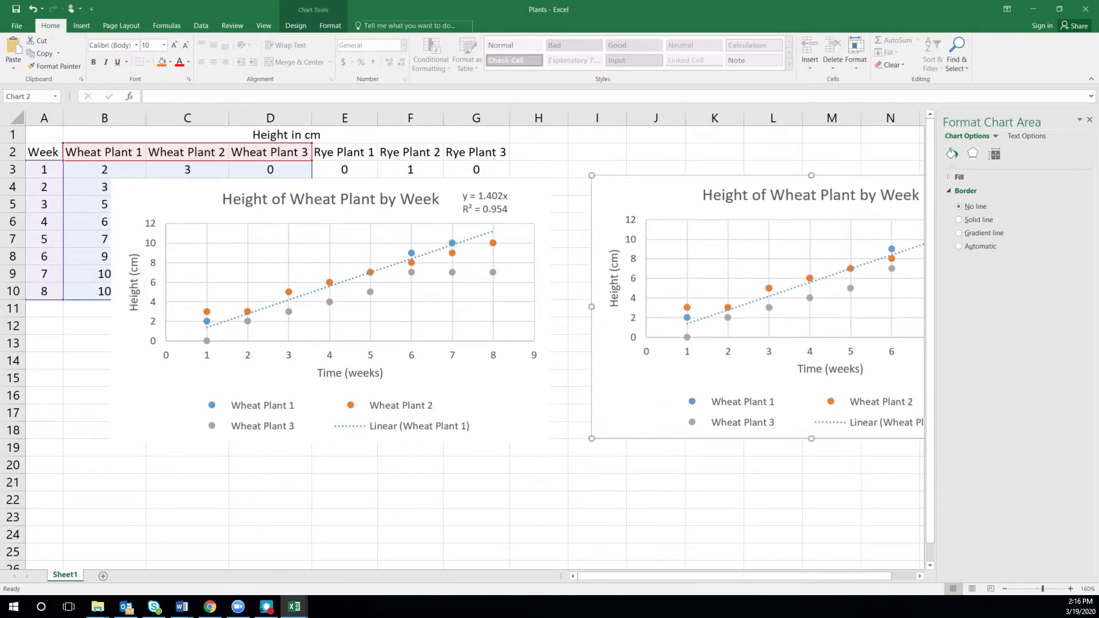
# Extend the original chart's title to read "Height of Wheat Plant by Week Plant 1".
pyautogui.click(422, 200)
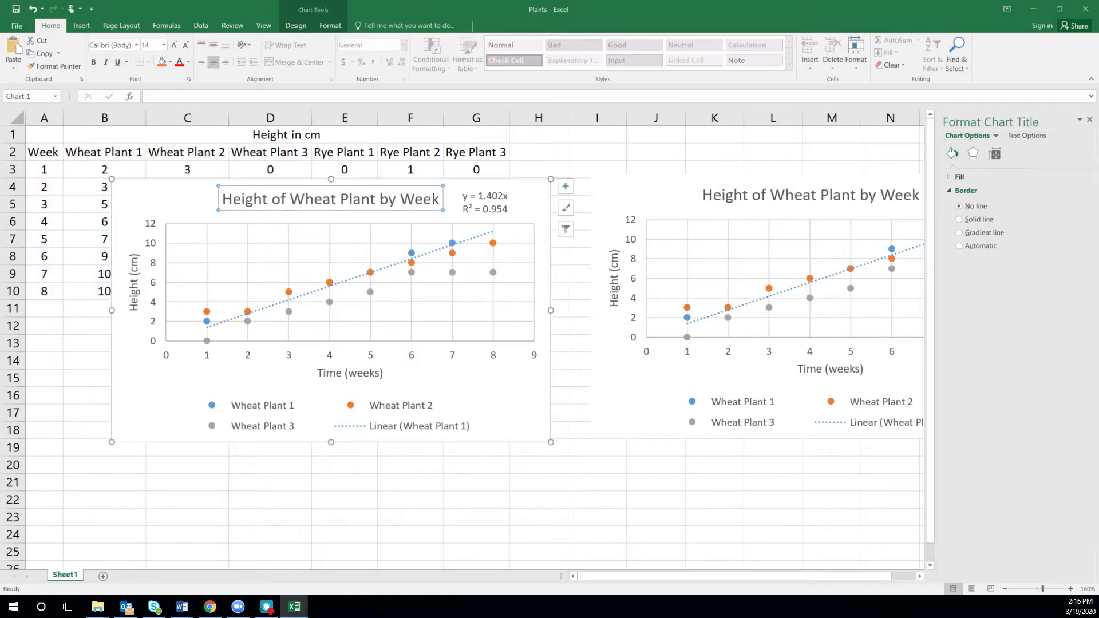
pyautogui.click(423, 200)
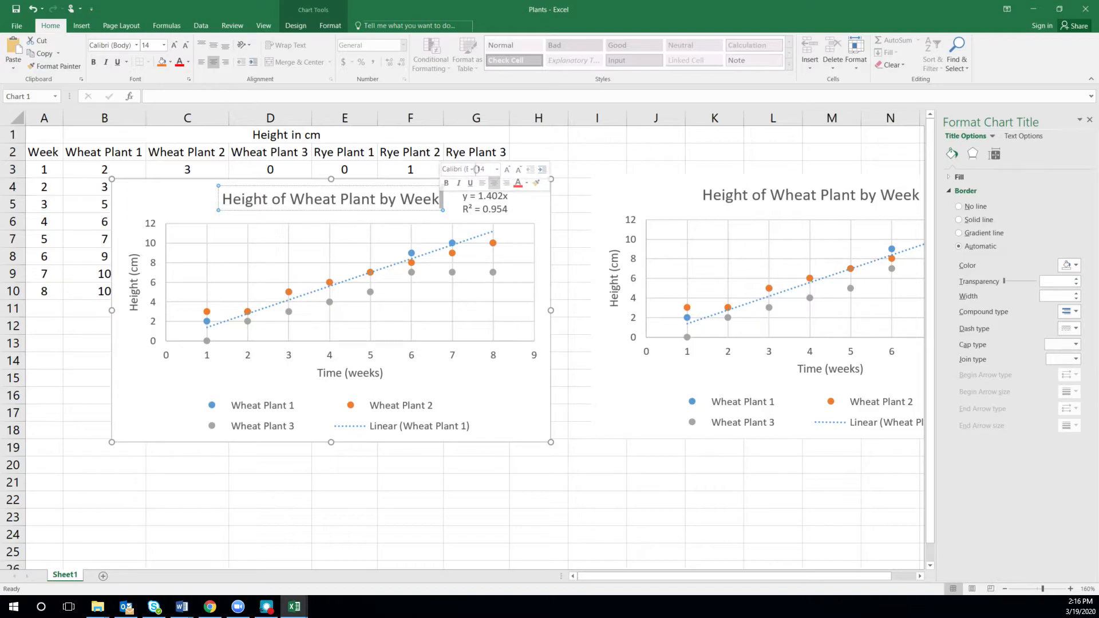
pyautogui.press('BackSpace')
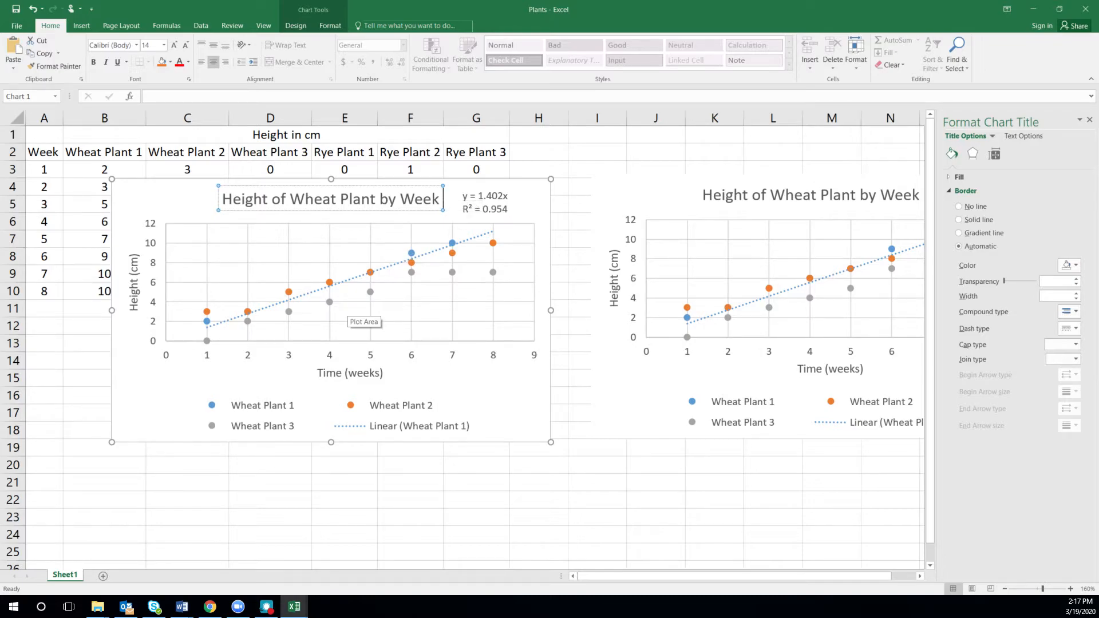
pyautogui.write('Plant')
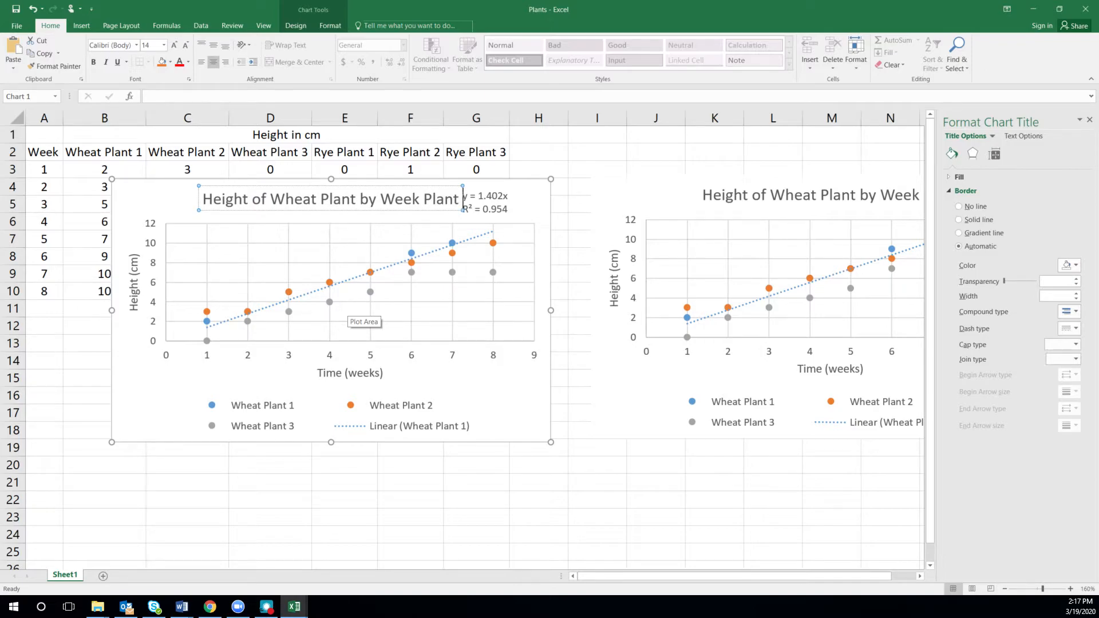
pyautogui.write(' 1')
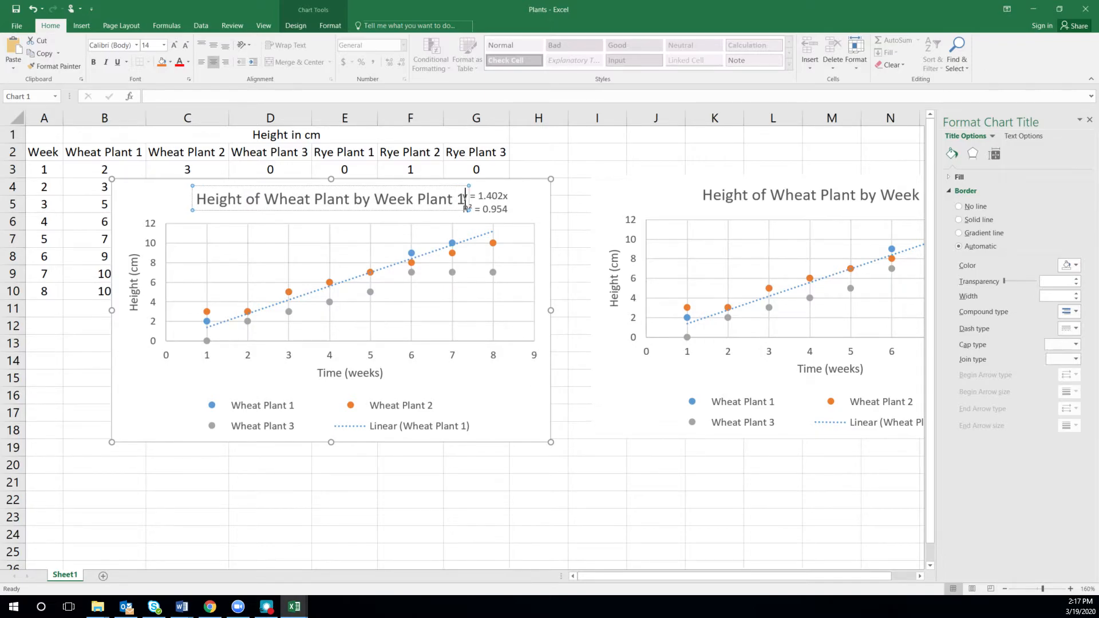
# Bring the duplicate chart fully into view and change its title to "Height of Wheat Plant by Week Plant 2".
pyautogui.click(637, 193)
pyautogui.moveTo(637, 194); pyautogui.dragTo(443, 209)
pyautogui.click(727, 212)
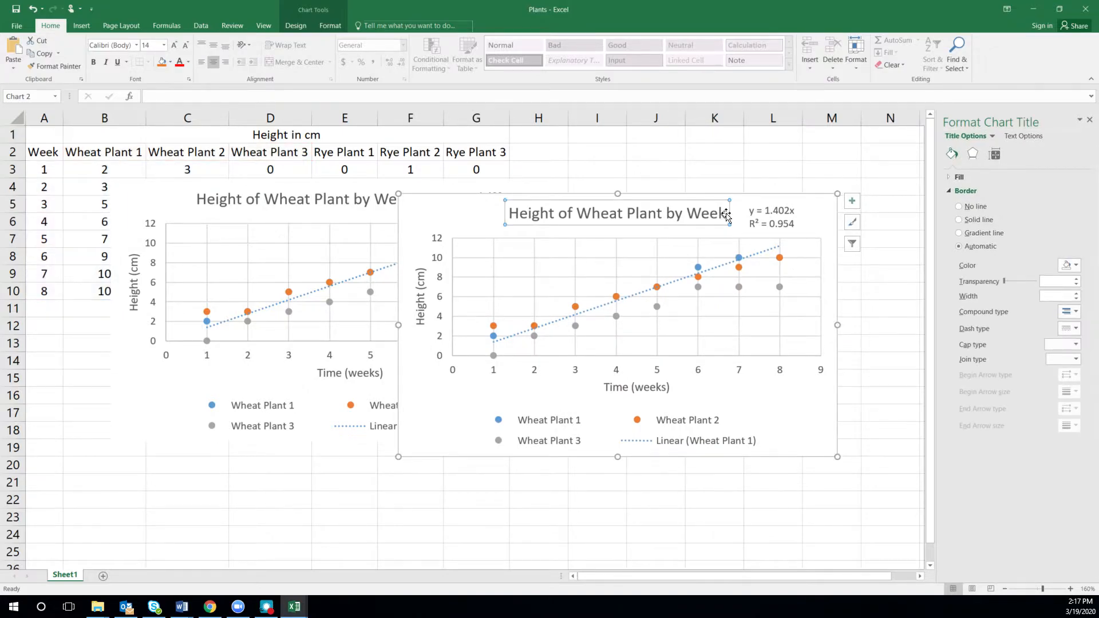
pyautogui.click(728, 213)
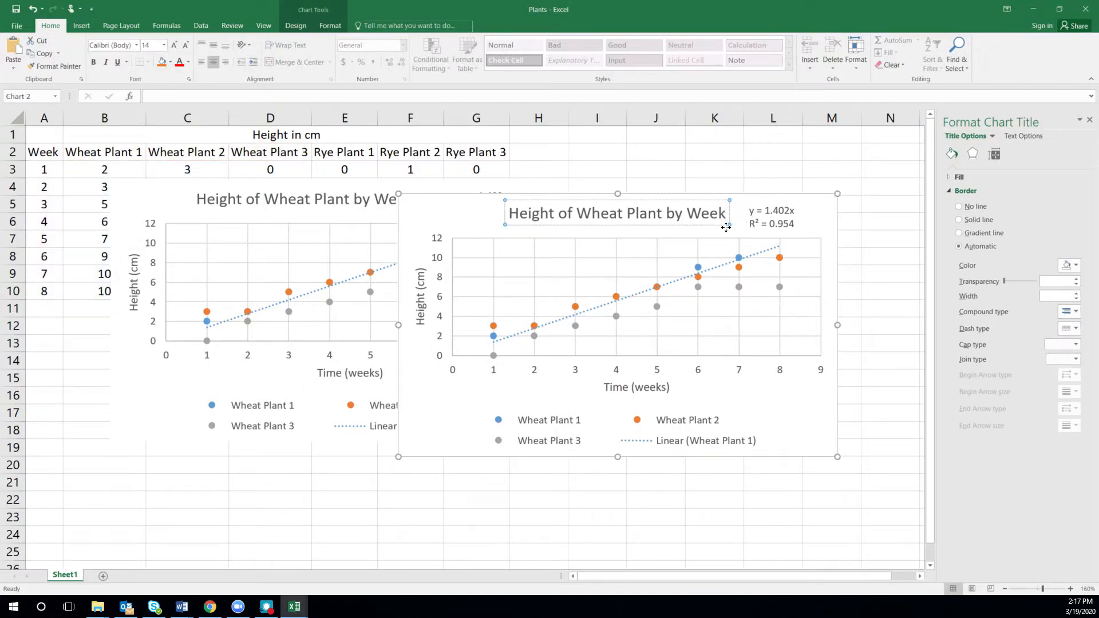
pyautogui.write('Plant')
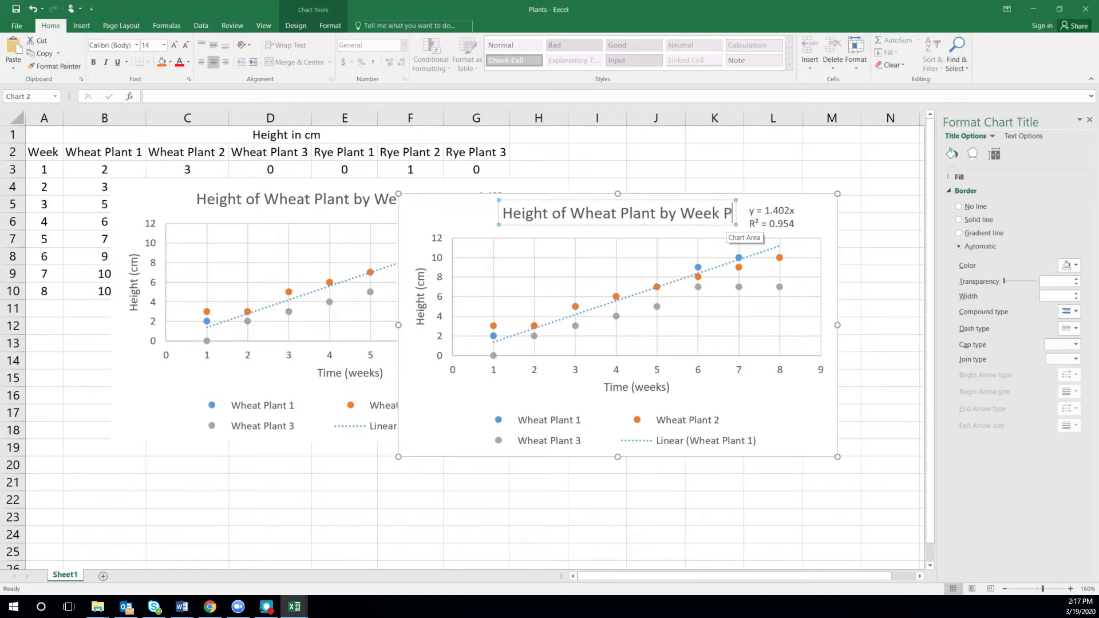
pyautogui.write(' 2')
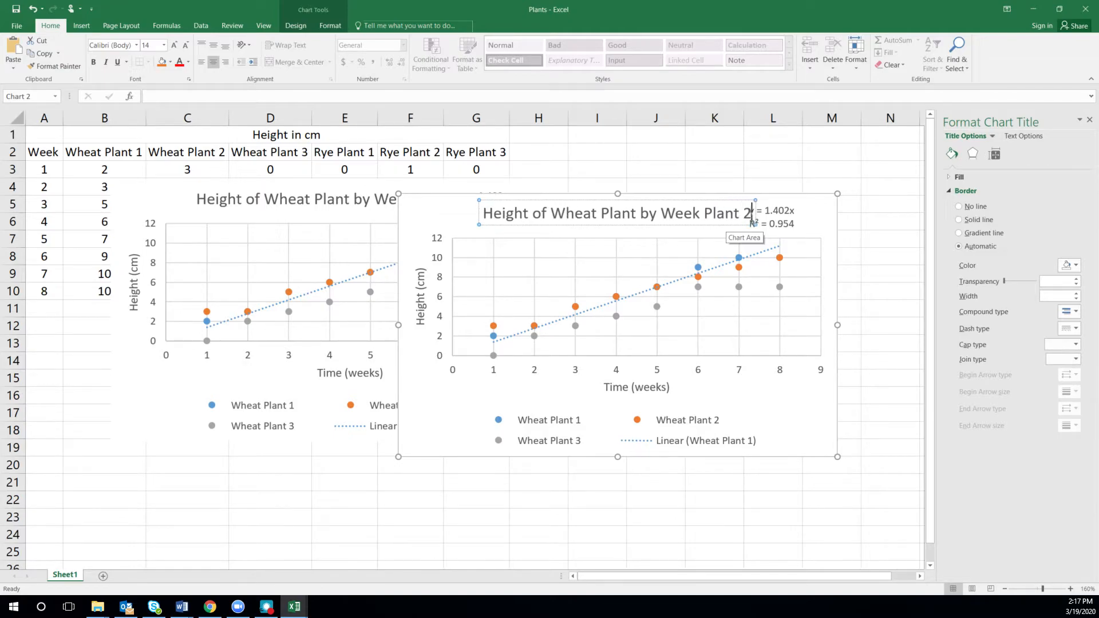
# Move the Plant 2 chart over the Plant 1 chart, keeping the Plant 1 title uncovered.
pyautogui.click(656, 170)
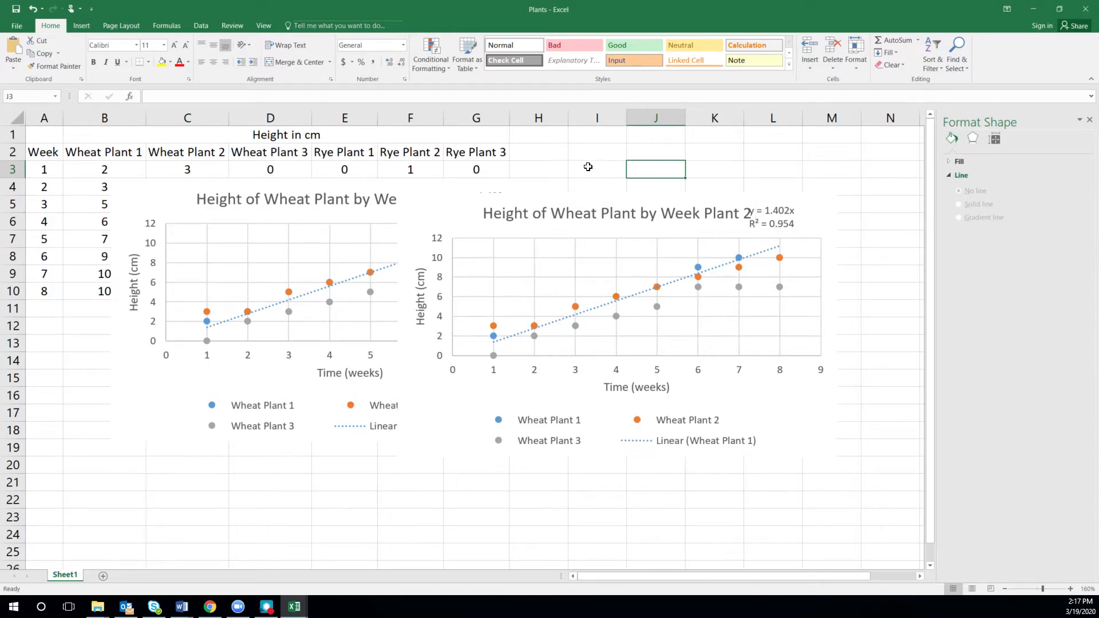
pyautogui.click(439, 228)
pyautogui.moveTo(439, 214); pyautogui.dragTo(222, 235)
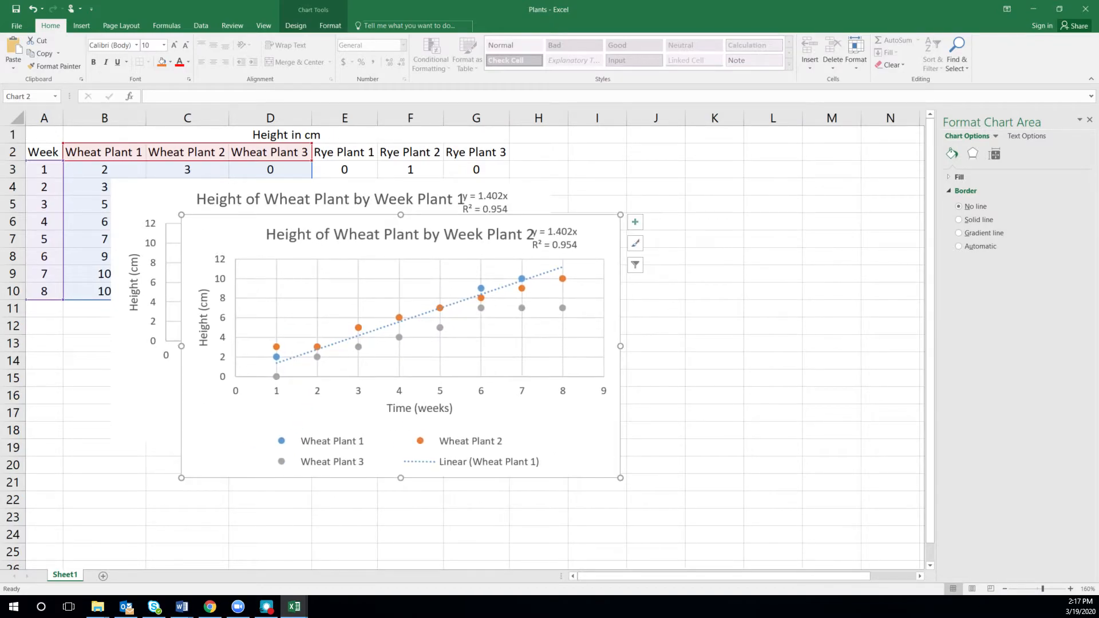
# Paste another copy of the chart at cell K6, shift it into full view, and change its title to "Height of Wheat Plant by Week Plant 3".
pyautogui.click(715, 222)
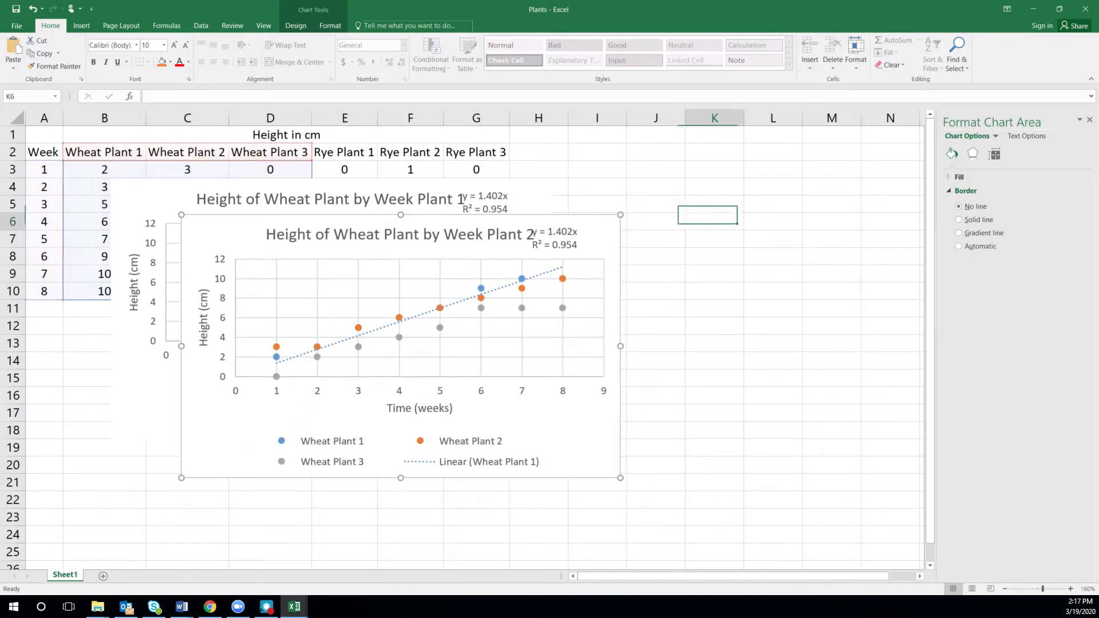
pyautogui.hotkey('ctrl', 'v')
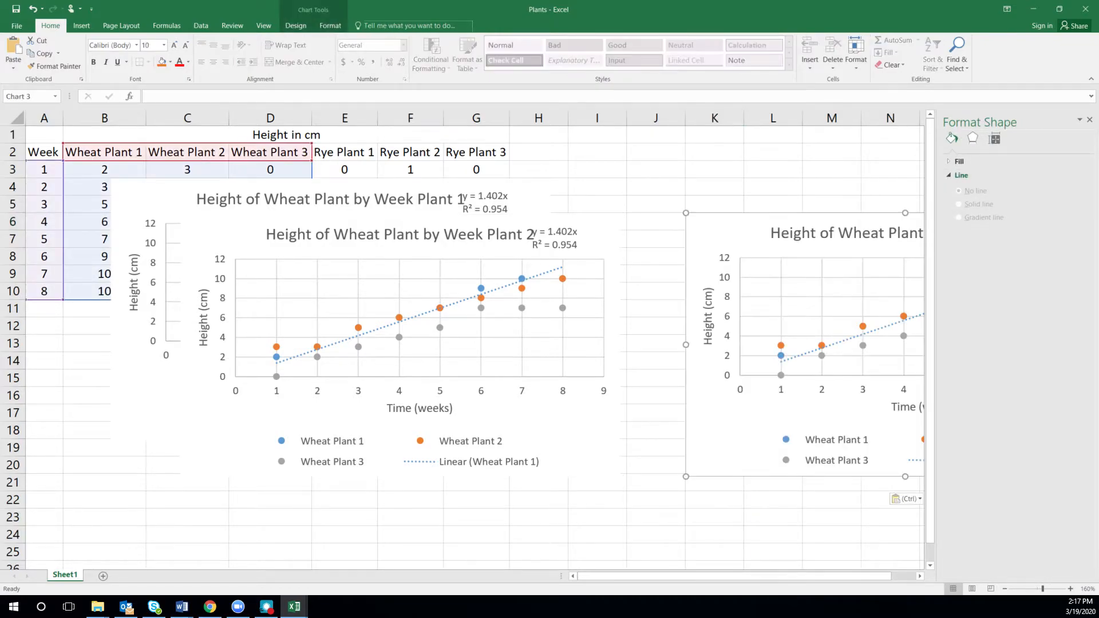
pyautogui.moveTo(725, 227); pyautogui.dragTo(387, 229)
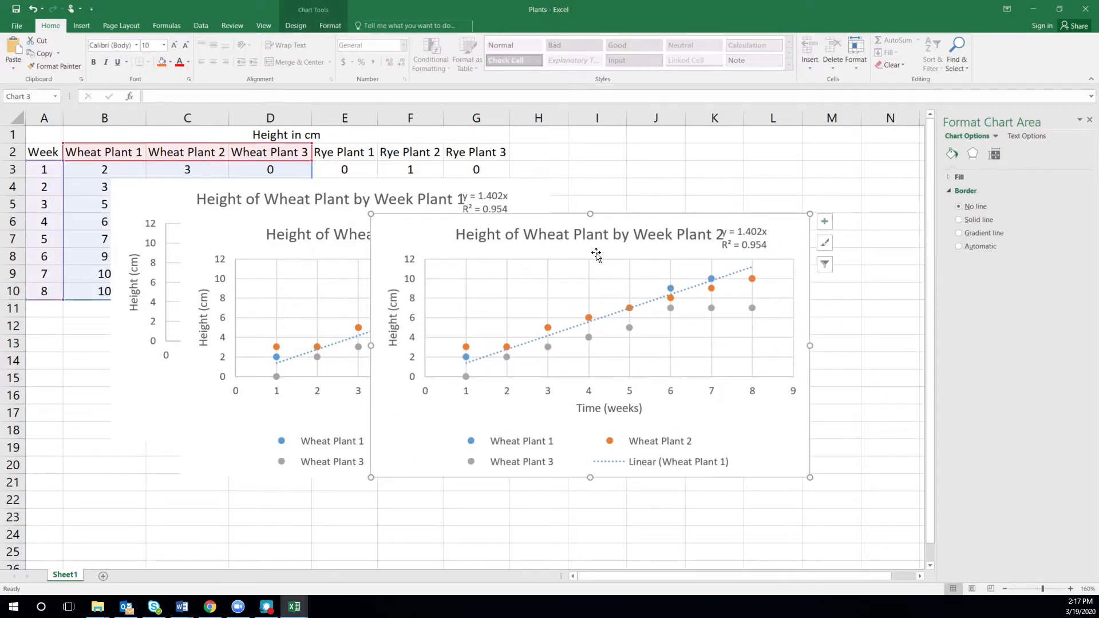
pyautogui.click(715, 236)
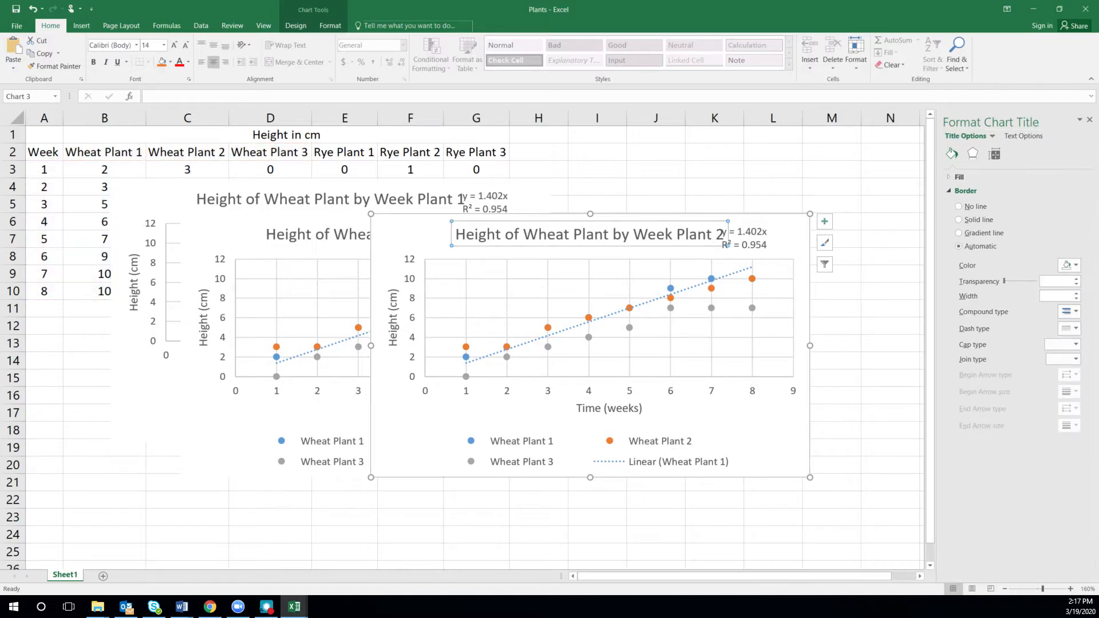
pyautogui.press('BackSpace')
pyautogui.write('3')
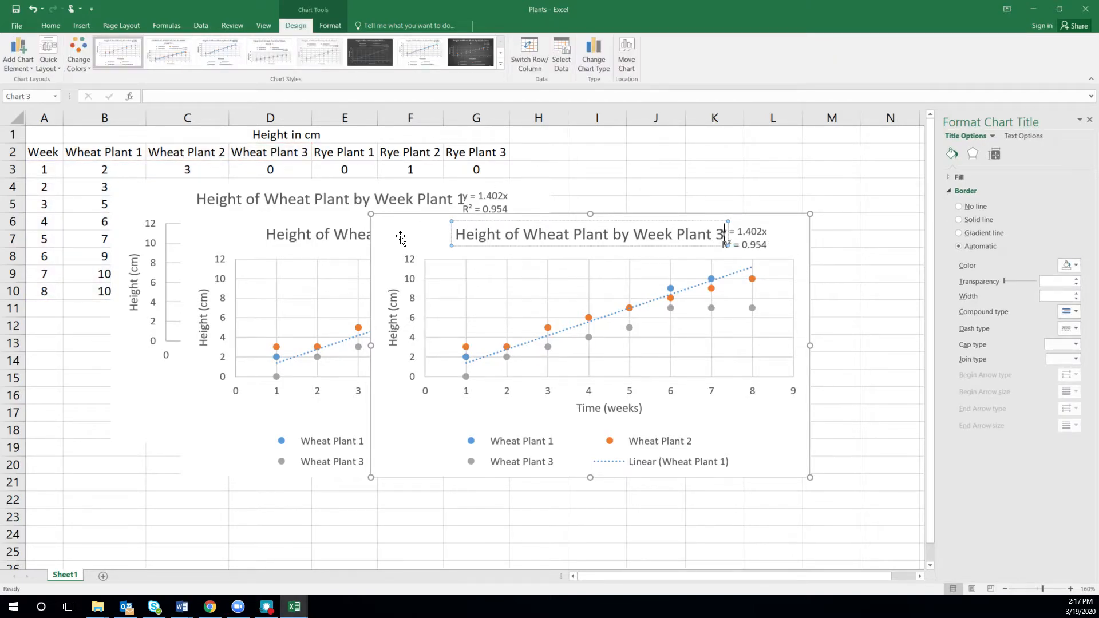
# Move the Plant 3 chart aside and bring the Plant 2 chart to the front, placed just below the column headings.
pyautogui.moveTo(402, 236); pyautogui.dragTo(706, 238)
pyautogui.click(601, 238)
pyautogui.moveTo(229, 238); pyautogui.dragTo(339, 229)
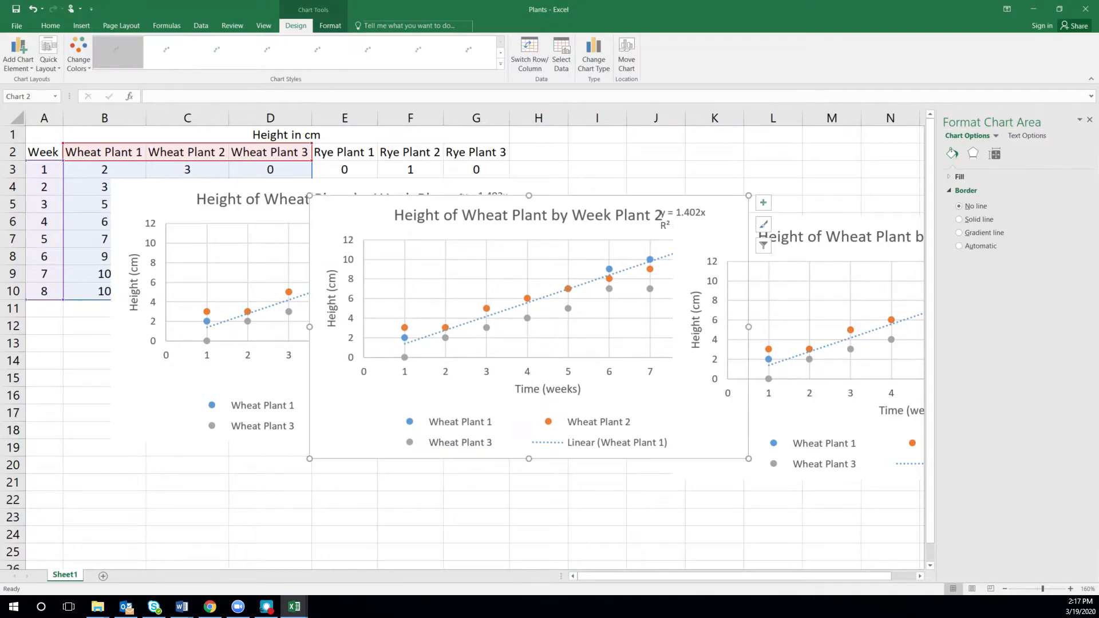
pyautogui.rightClick(366, 221)
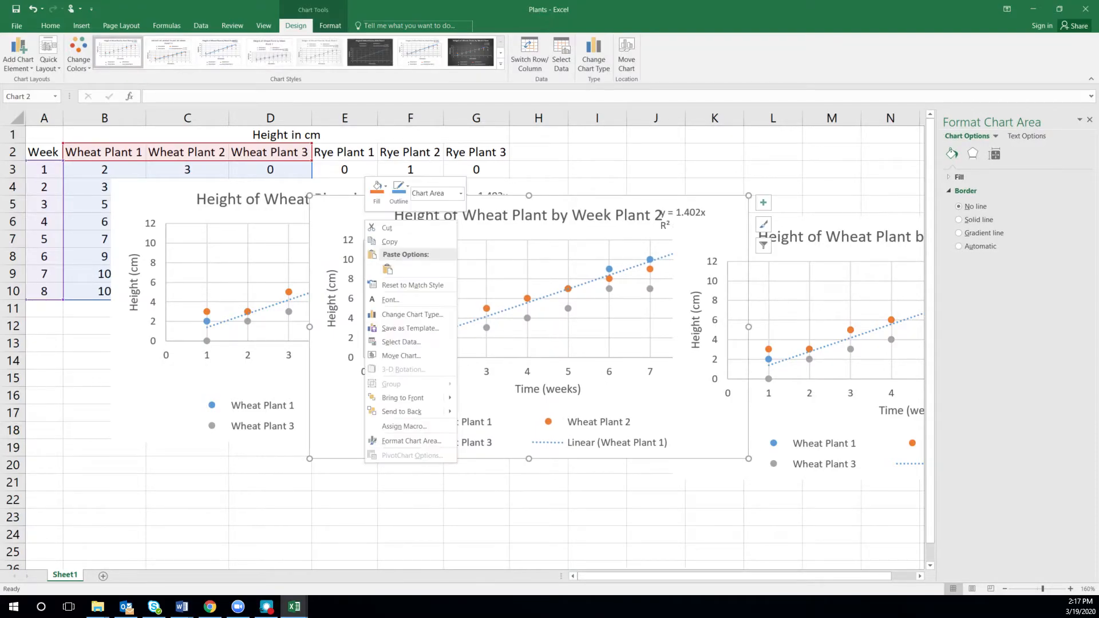
pyautogui.moveTo(402, 398)
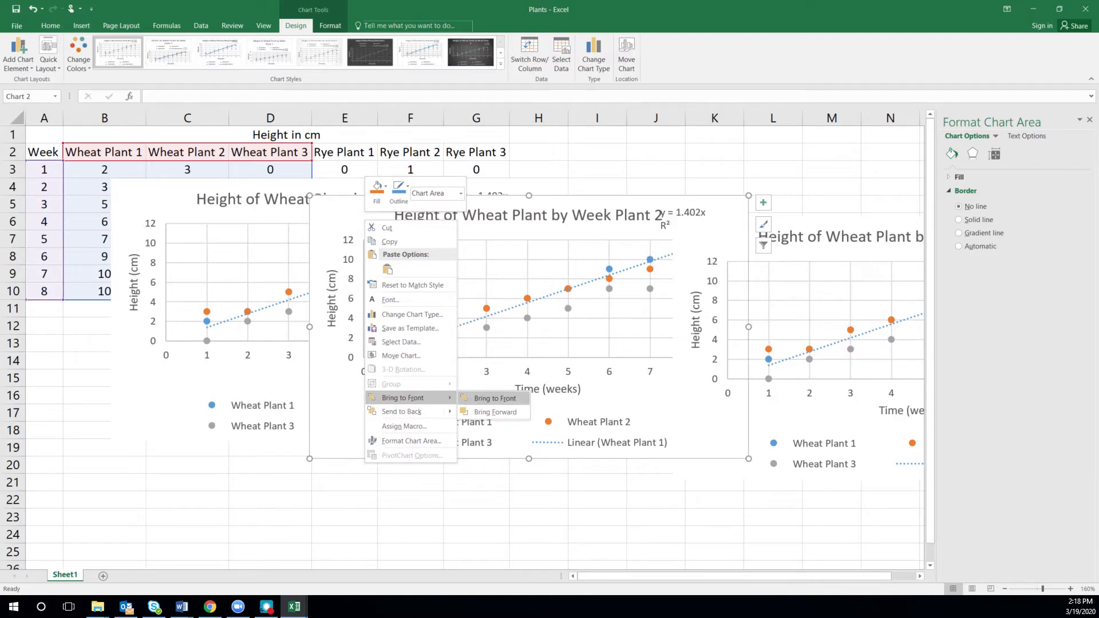
pyautogui.click(480, 400)
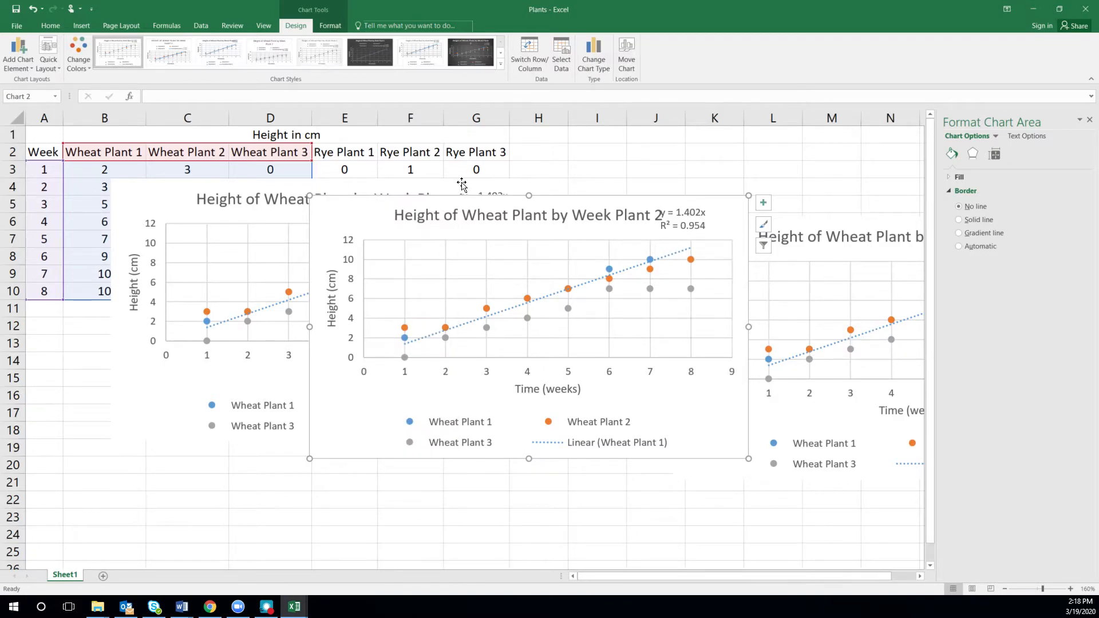
pyautogui.moveTo(369, 208); pyautogui.dragTo(368, 184)
# Replace the Plant 2 chart's trendline with a linear Wheat Plant 2 trendline with intercept 0.0, and place its displayed equation beside the title.
pyautogui.click(594, 252)
pyautogui.press('Delete')
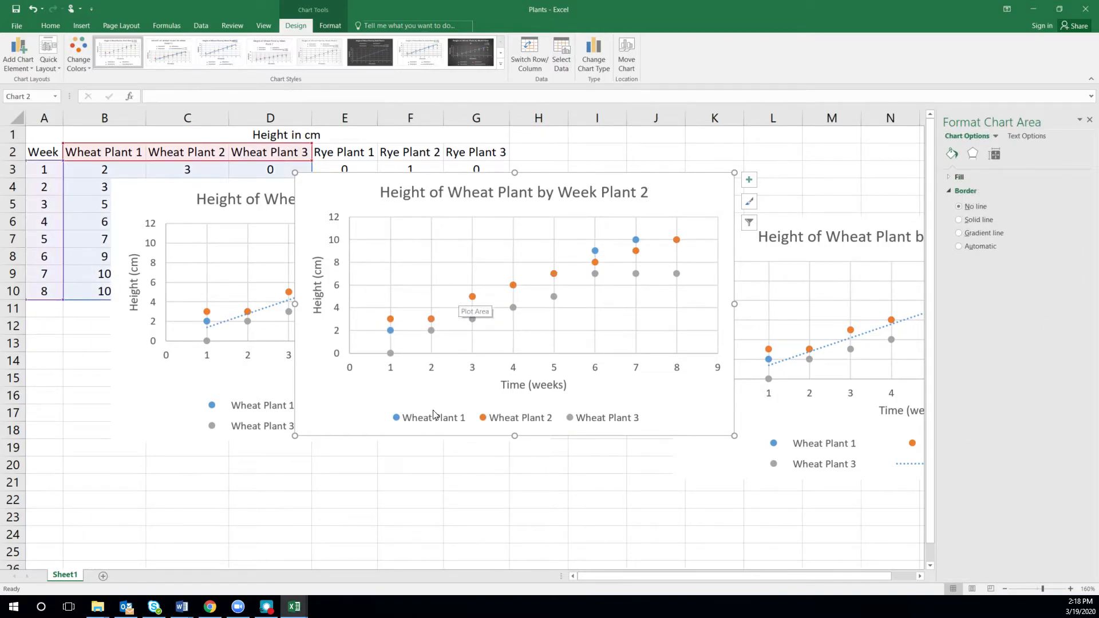
pyautogui.click(391, 320)
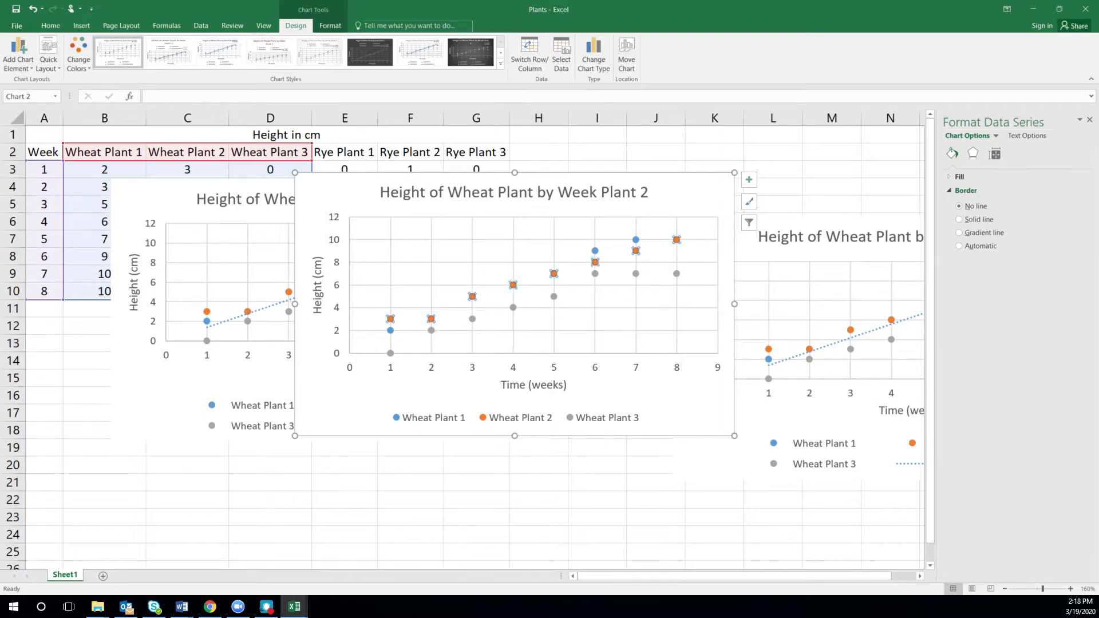
pyautogui.rightClick(391, 319)
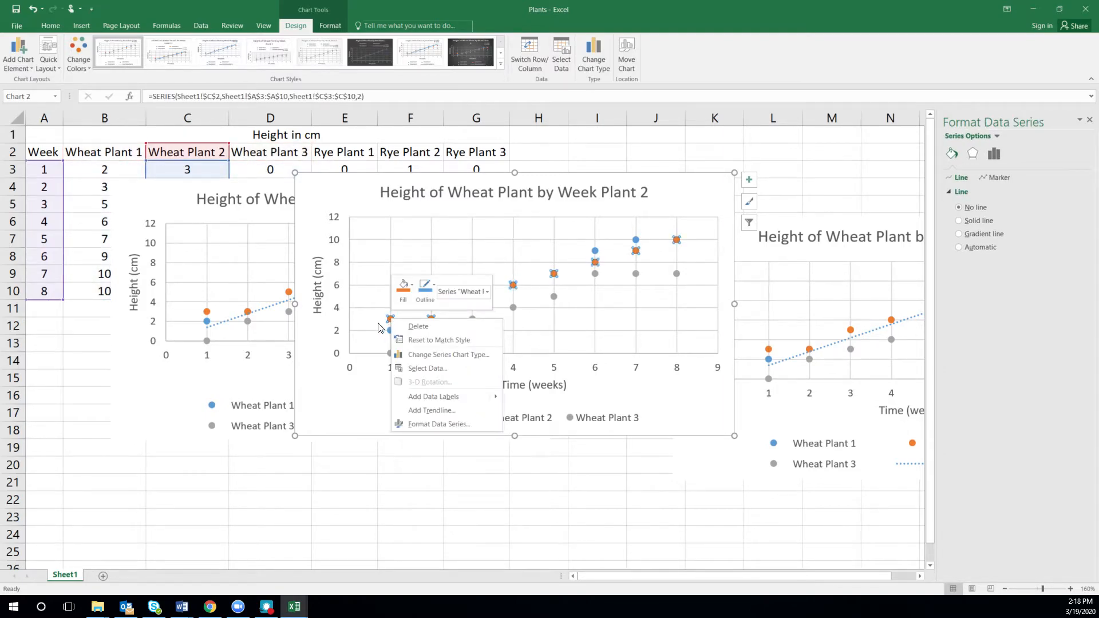
pyautogui.click(431, 411)
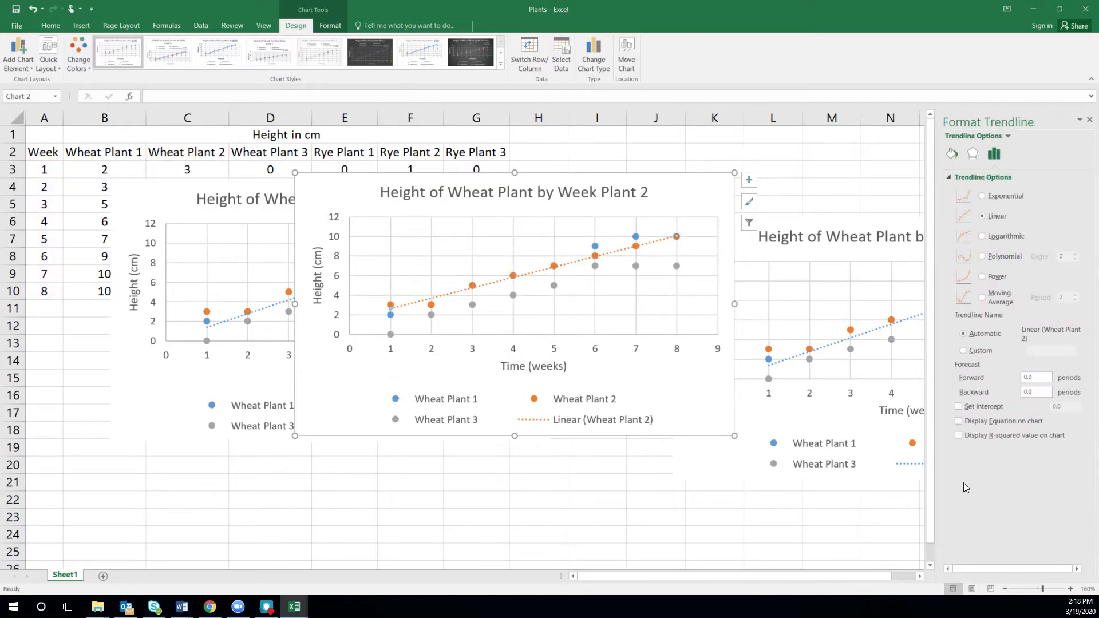
pyautogui.click(958, 421)
pyautogui.click(959, 406)
pyautogui.click(640, 230)
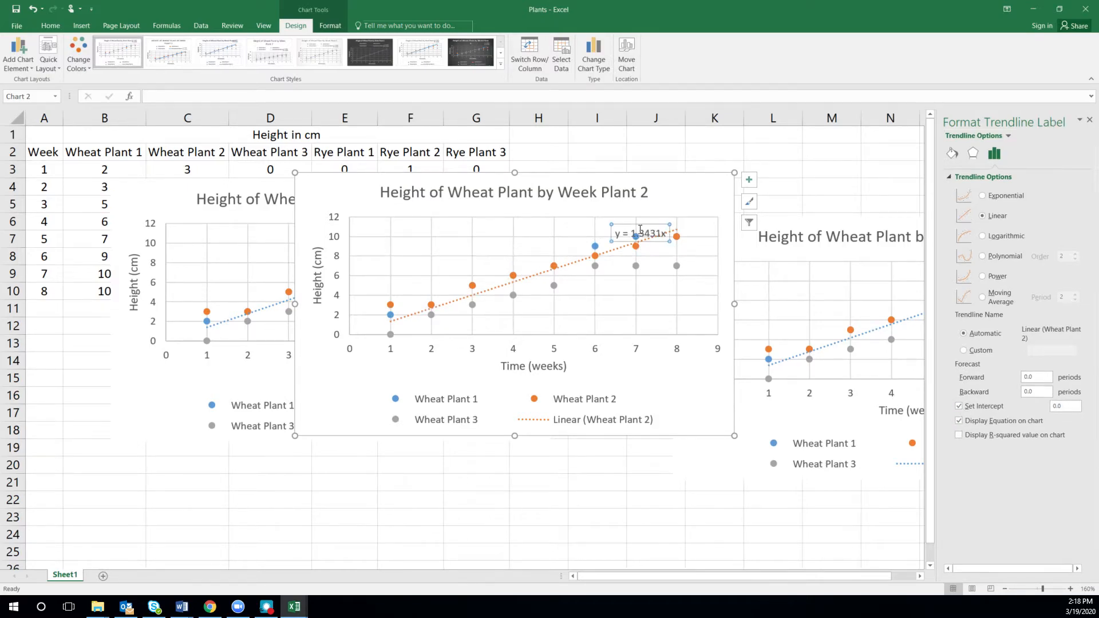
pyautogui.moveTo(640, 225); pyautogui.dragTo(690, 198)
# Copy the Plant 2 equation y = 1.3431x into the "Wheat Plant 2 trendline corrected" row in Word, without an extra blank line.
pyautogui.hotkey('ctrl', 'c')
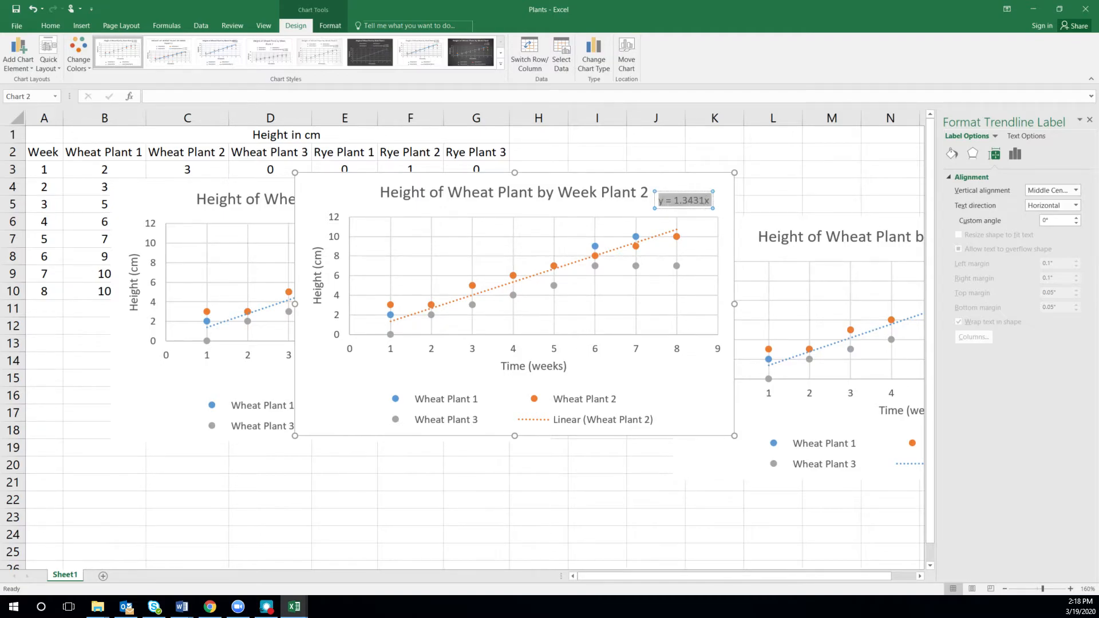
pyautogui.hotkey('alt', 'Tab')
pyautogui.moveTo(521, 89); pyautogui.dragTo(570, 95)
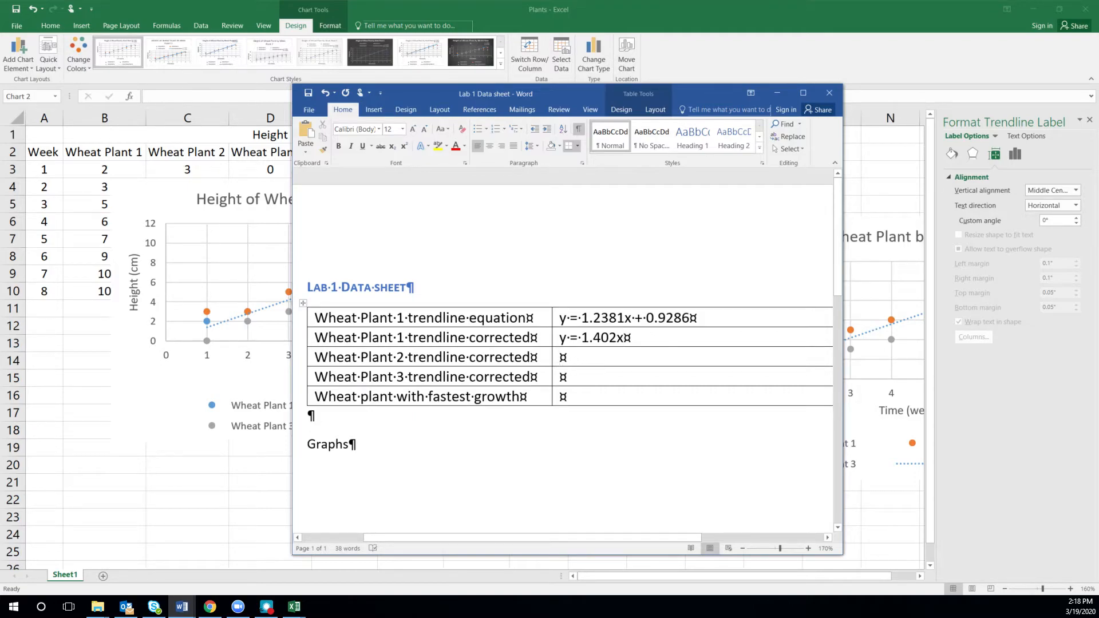
pyautogui.hotkey('ctrl', 'v')
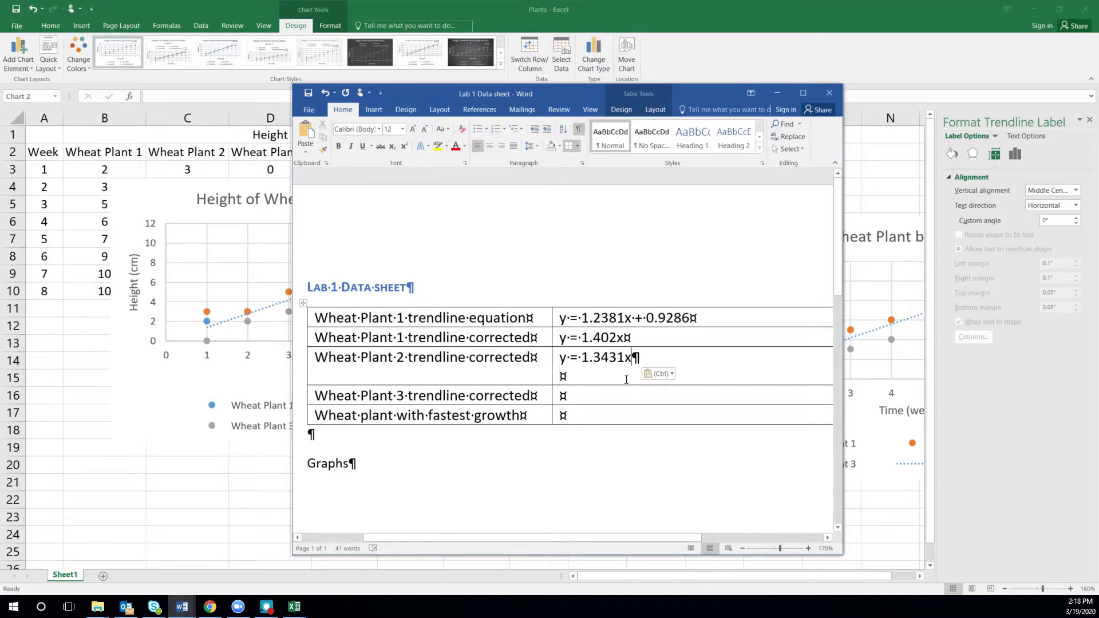
pyautogui.press('Delete')
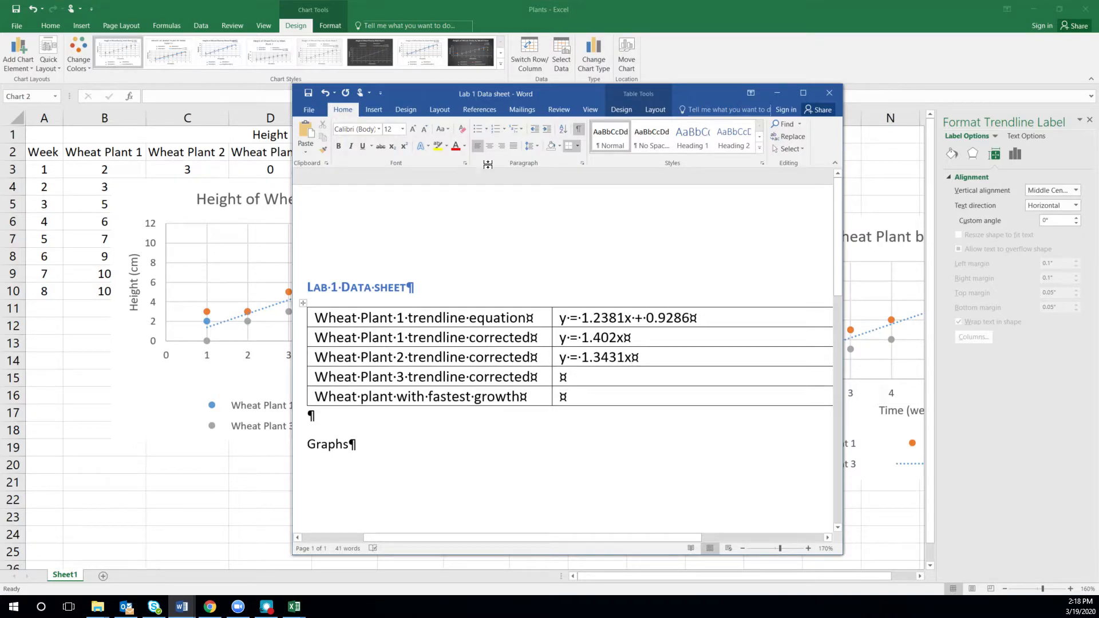
# Back in Excel, move the Plant 2 chart below the Plant 1 title and bring the Plant 3 chart to the front, overlapping both charts.
pyautogui.moveTo(561, 92); pyautogui.dragTo(0, 101)
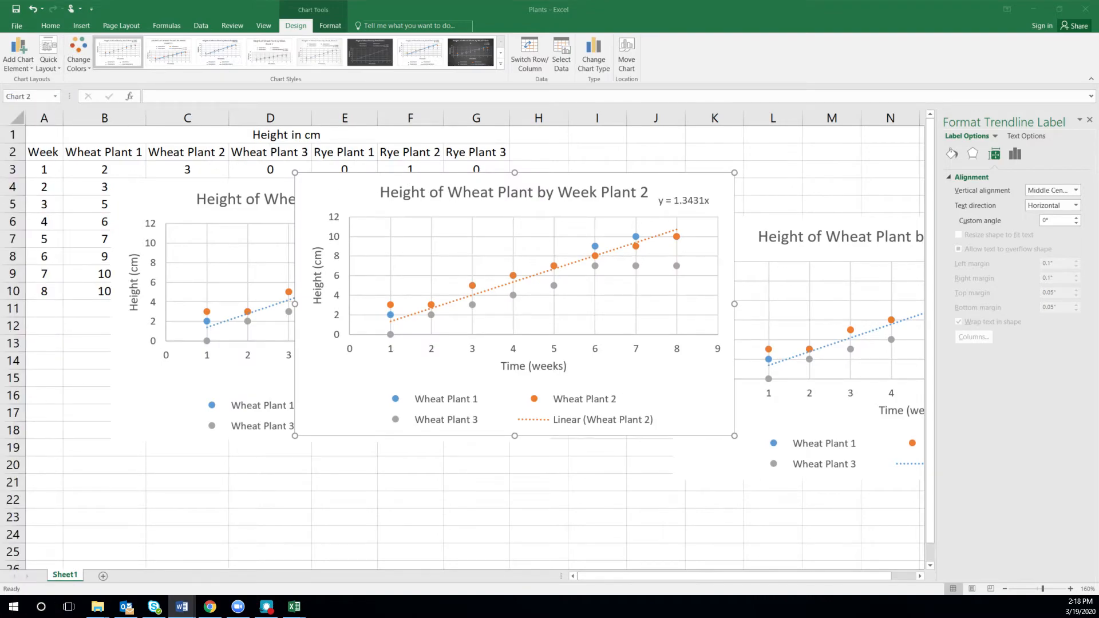
pyautogui.click(231, 218)
pyautogui.moveTo(319, 190); pyautogui.dragTo(180, 241)
pyautogui.moveTo(691, 245); pyautogui.dragTo(631, 221)
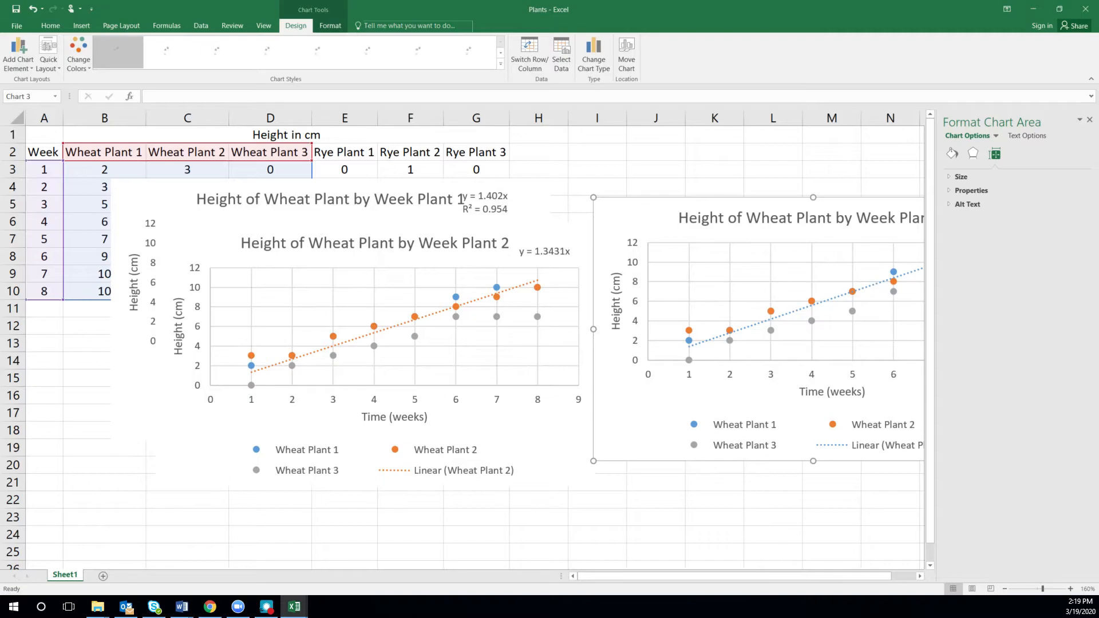
pyautogui.rightClick(627, 211)
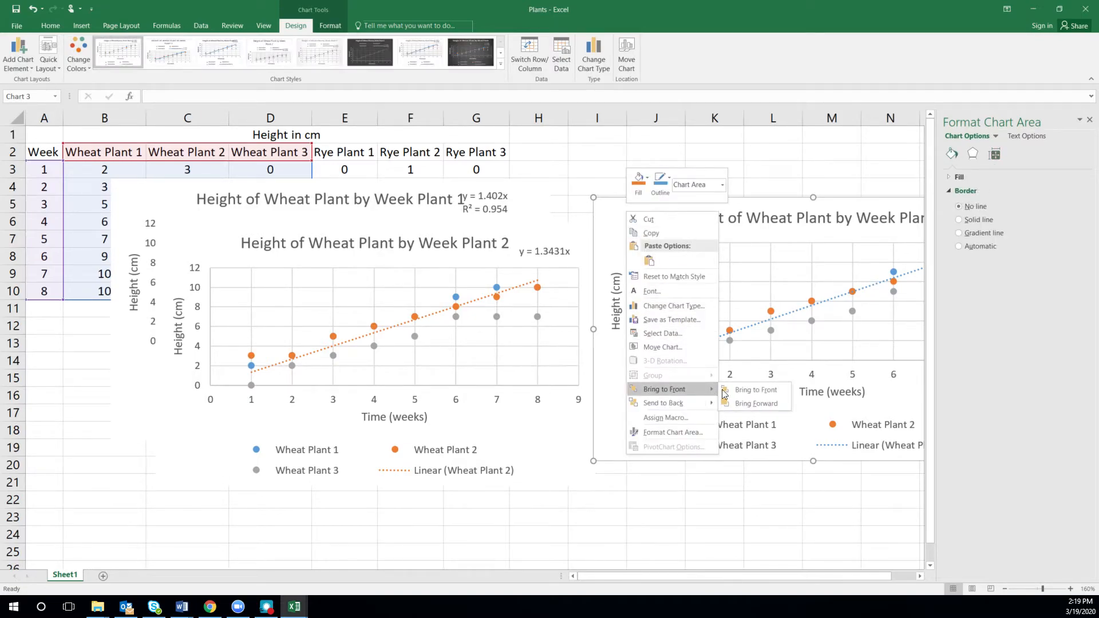
pyautogui.click(726, 391)
pyautogui.moveTo(602, 238); pyautogui.dragTo(297, 211)
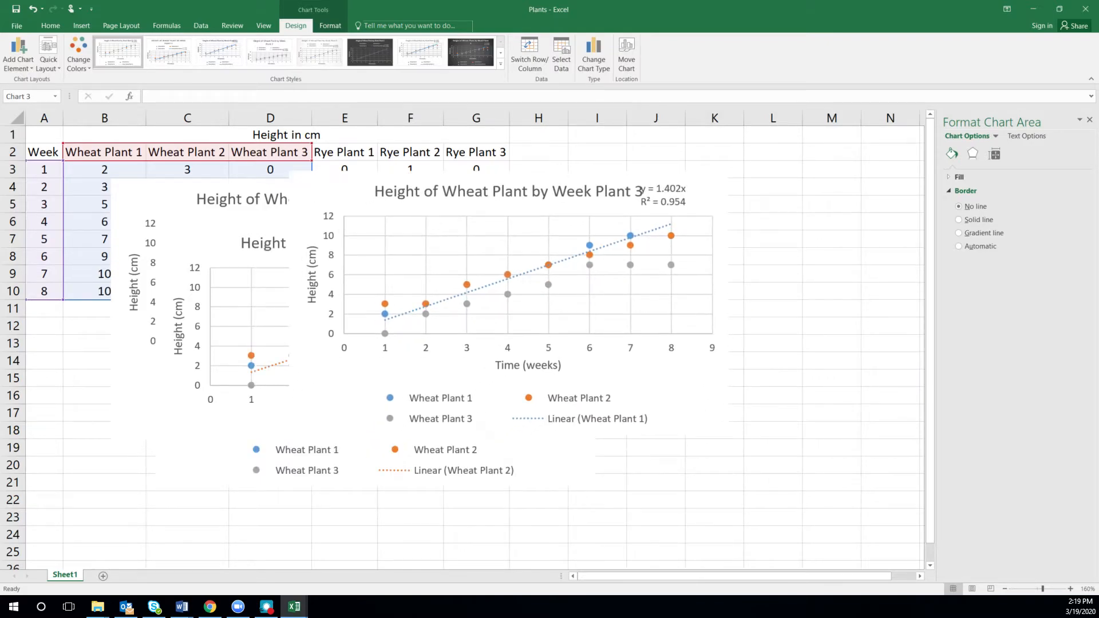
# Replace the Plant 3 chart's trendline with a linear Wheat Plant 3 trendline with intercept 0.0, and place its displayed equation beside the title.
pyautogui.click(455, 296)
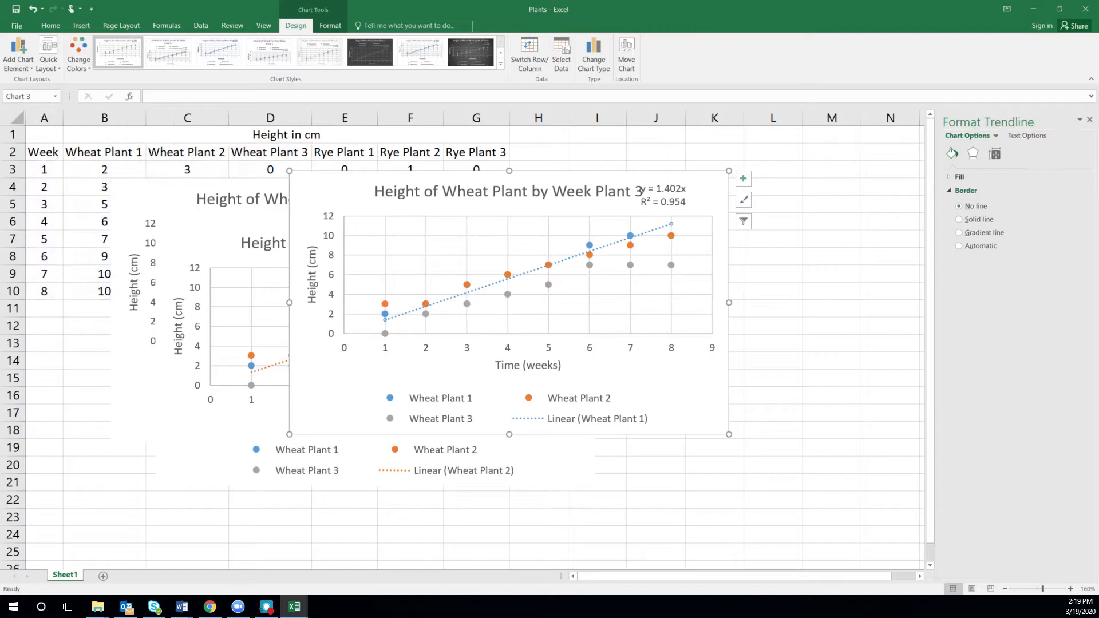
pyautogui.press('Delete')
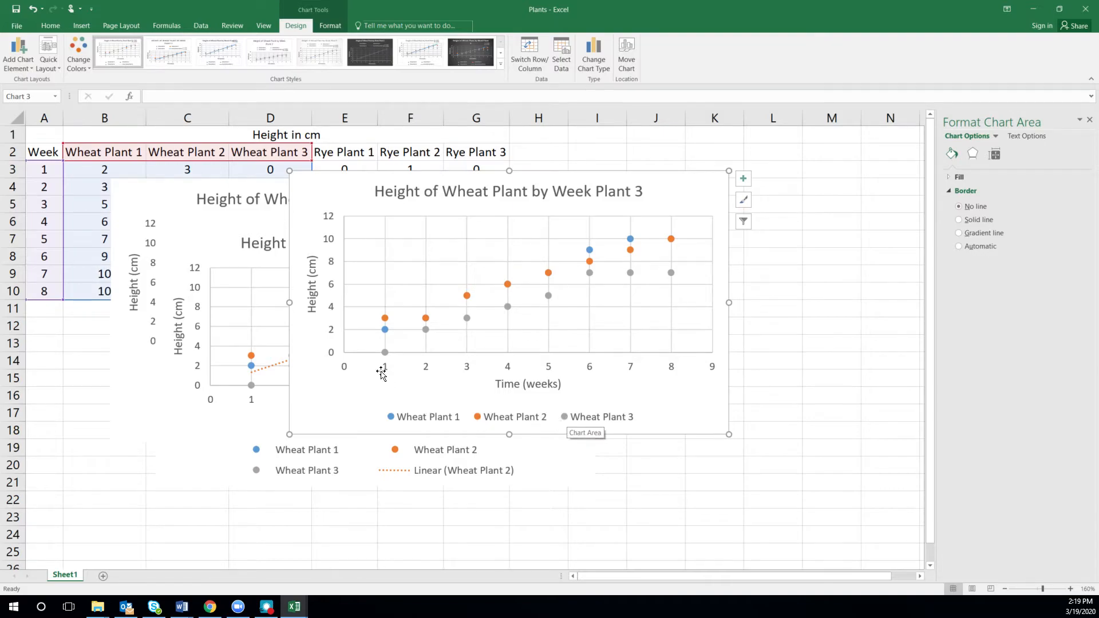
pyautogui.click(386, 353)
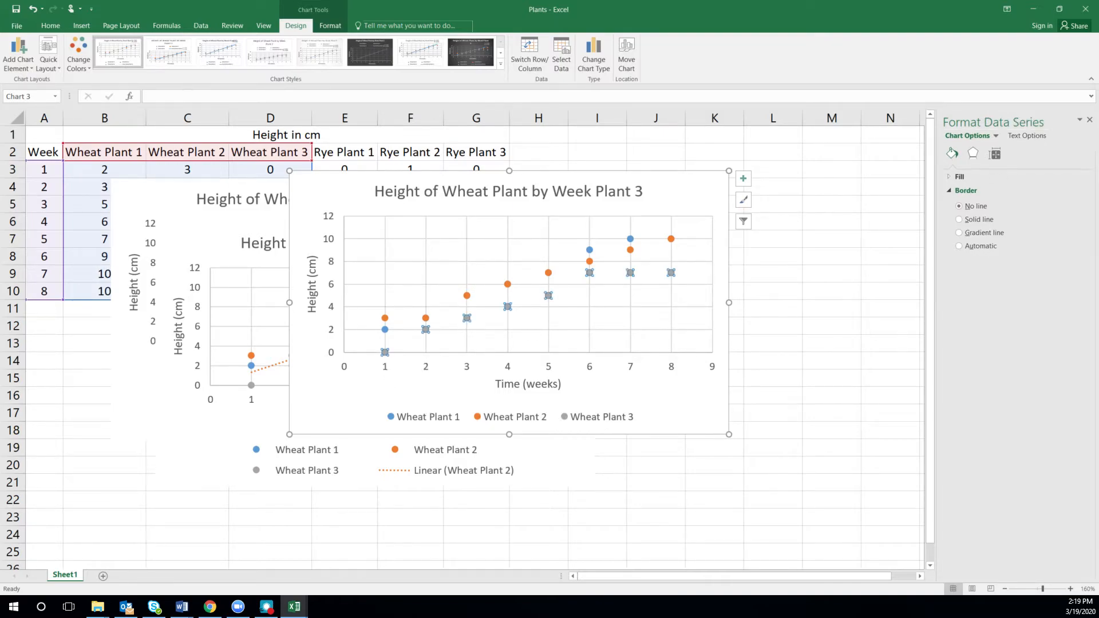
pyautogui.rightClick(385, 353)
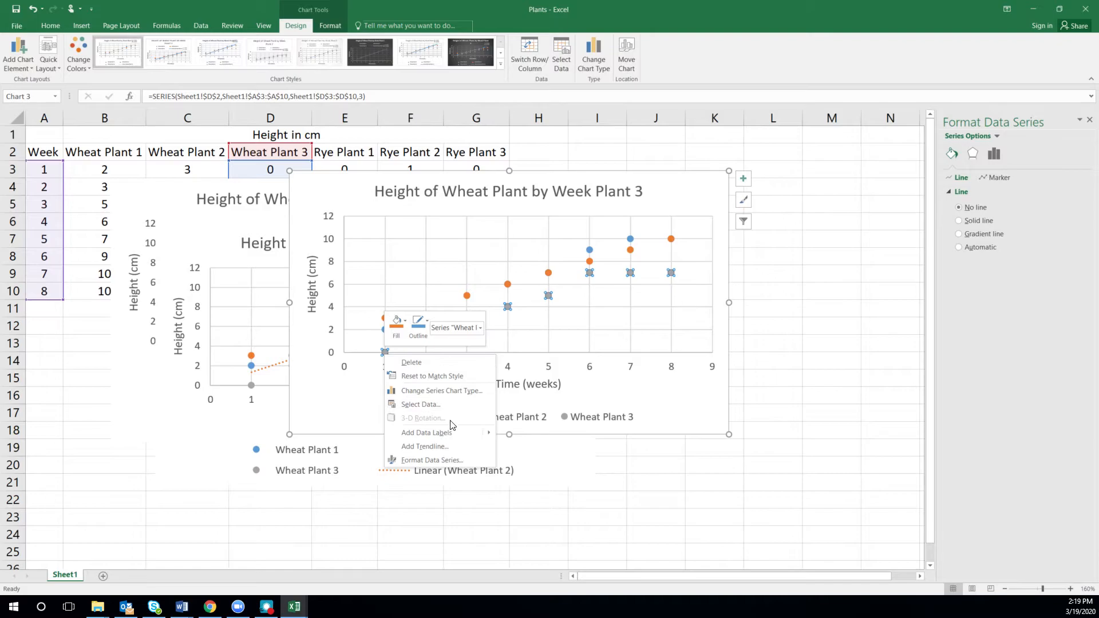
pyautogui.click(418, 445)
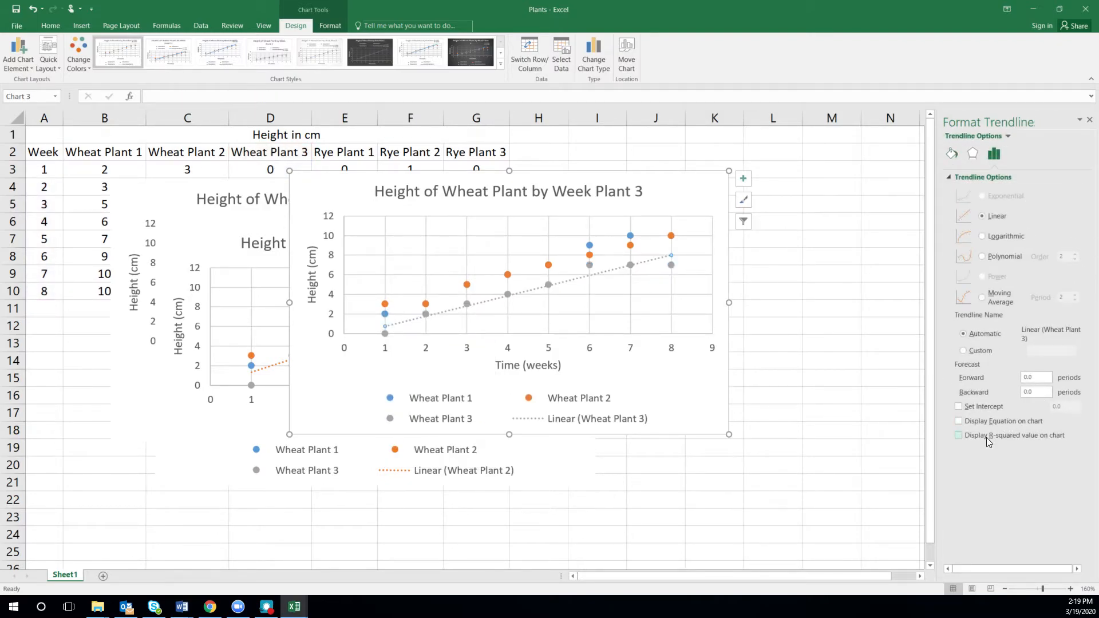
pyautogui.click(959, 407)
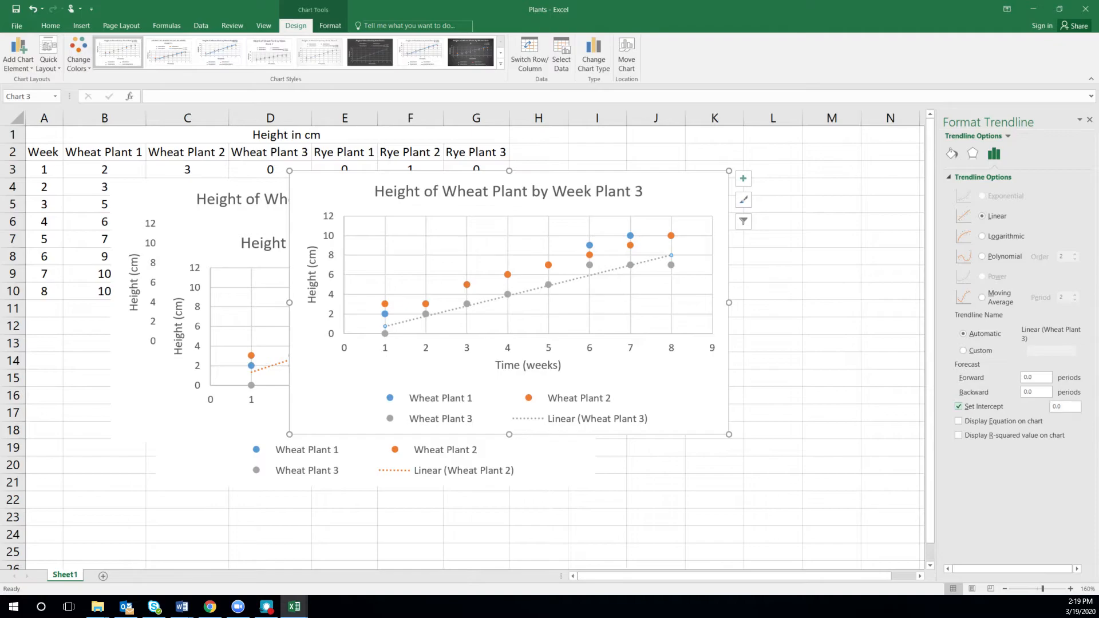
pyautogui.click(959, 421)
pyautogui.click(639, 257)
pyautogui.moveTo(635, 257); pyautogui.dragTo(684, 186)
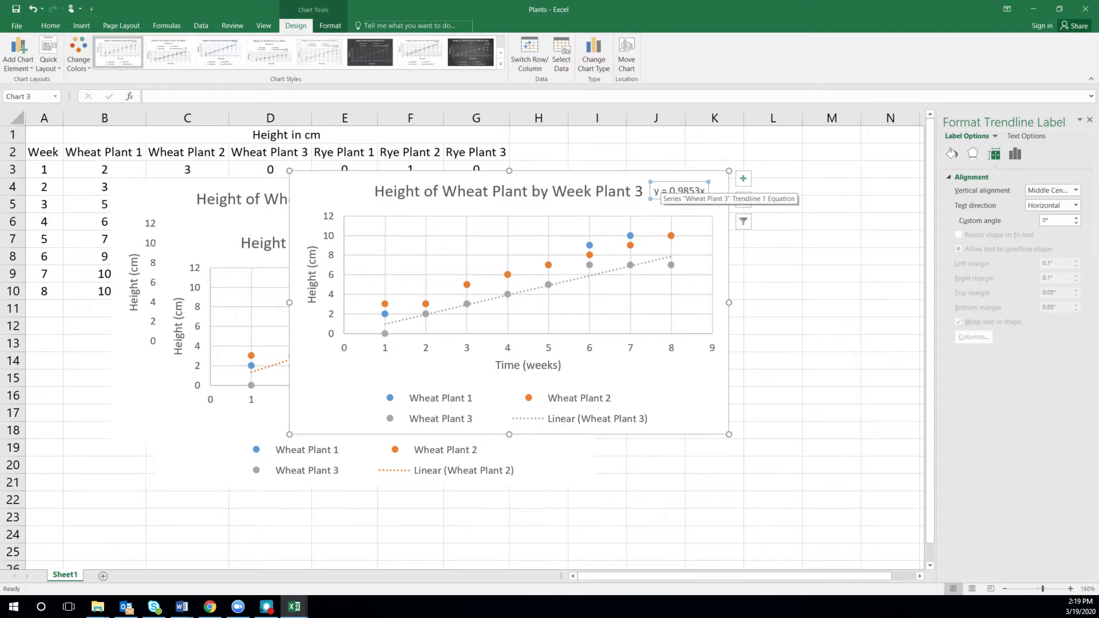
# Copy the Plant 3 equation y = 0.9853x into the "Wheat Plant 3 trendline corrected" row in Word, without an extra blank line.
pyautogui.tripleClick(684, 190)
pyautogui.hotkey('ctrl', 'c')
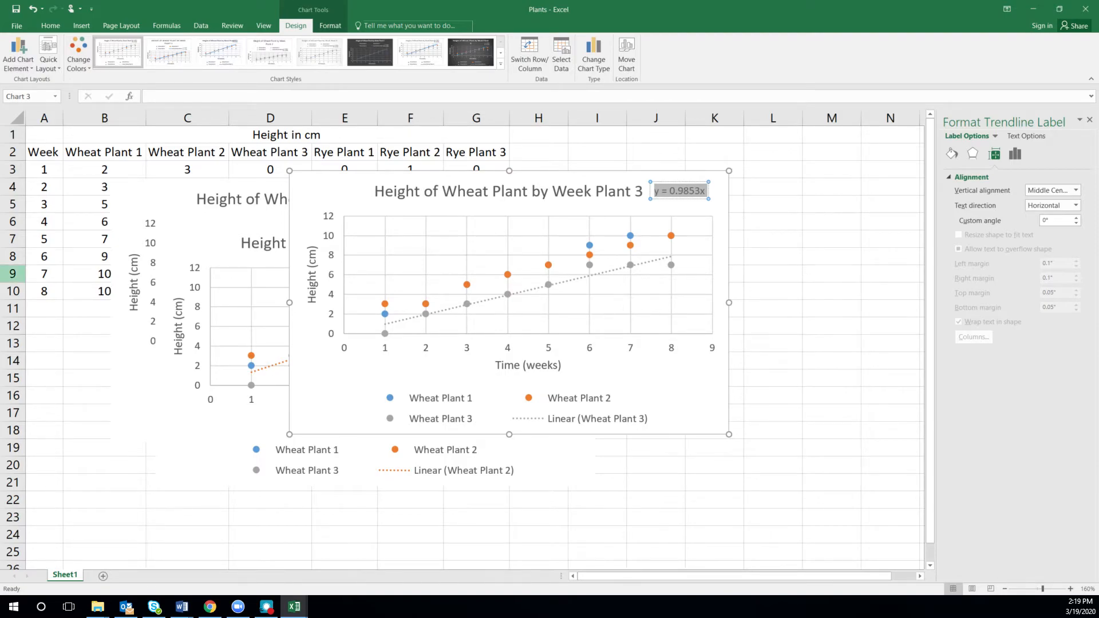
pyautogui.click(182, 607)
pyautogui.moveTo(347, 209); pyautogui.dragTo(477, 152)
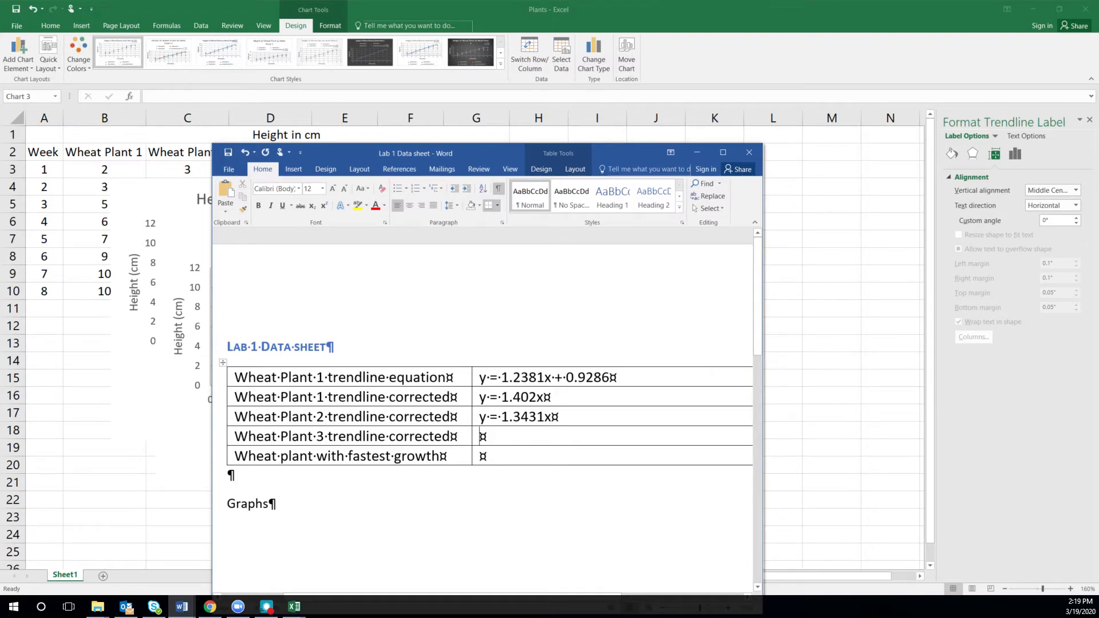
pyautogui.hotkey('ctrl', 'v')
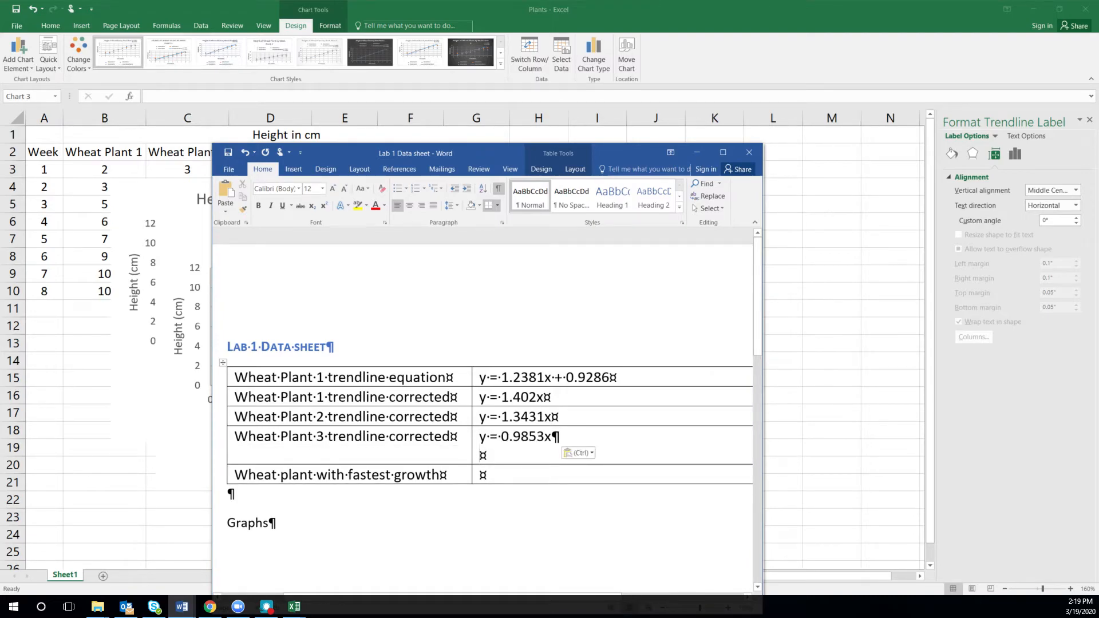
pyautogui.press('Delete')
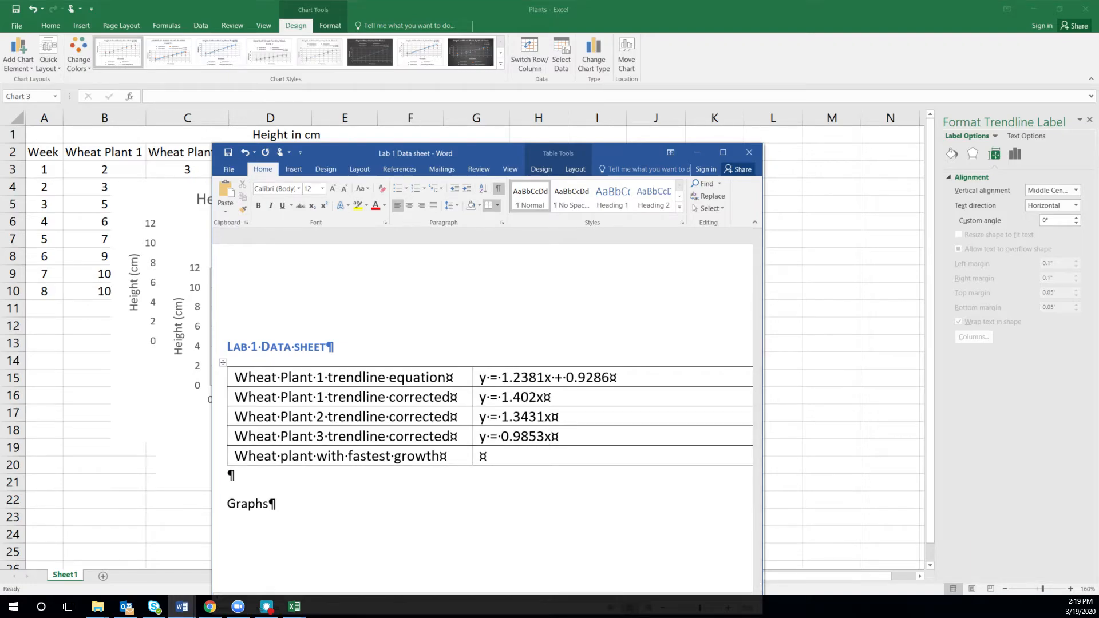
# Enter "Wheat Plant 1 grew at 1.402 cm/week" in the "Wheat plant with fastest growth" row of the Word table.
pyautogui.click(723, 153)
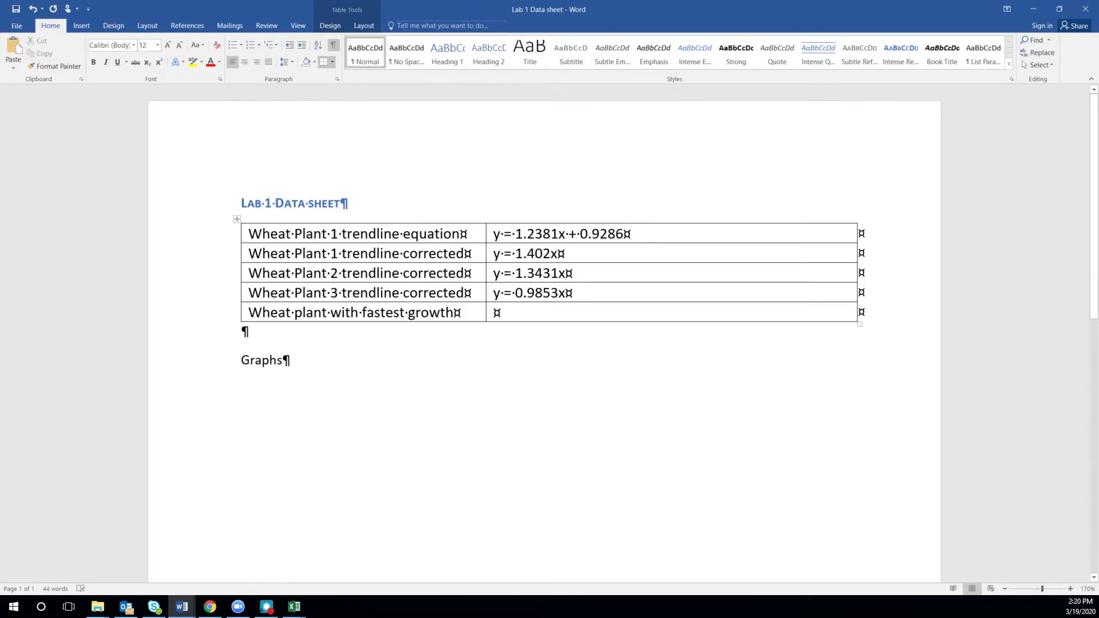
pyautogui.write('Wheat ')
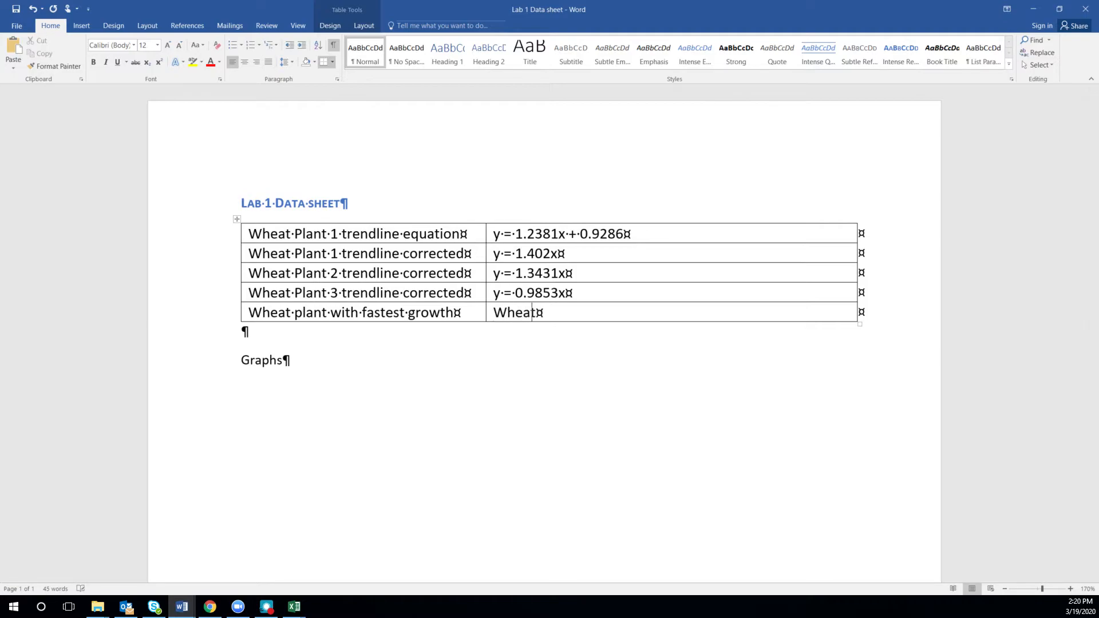
pyautogui.write('Plant 1 grew at ')
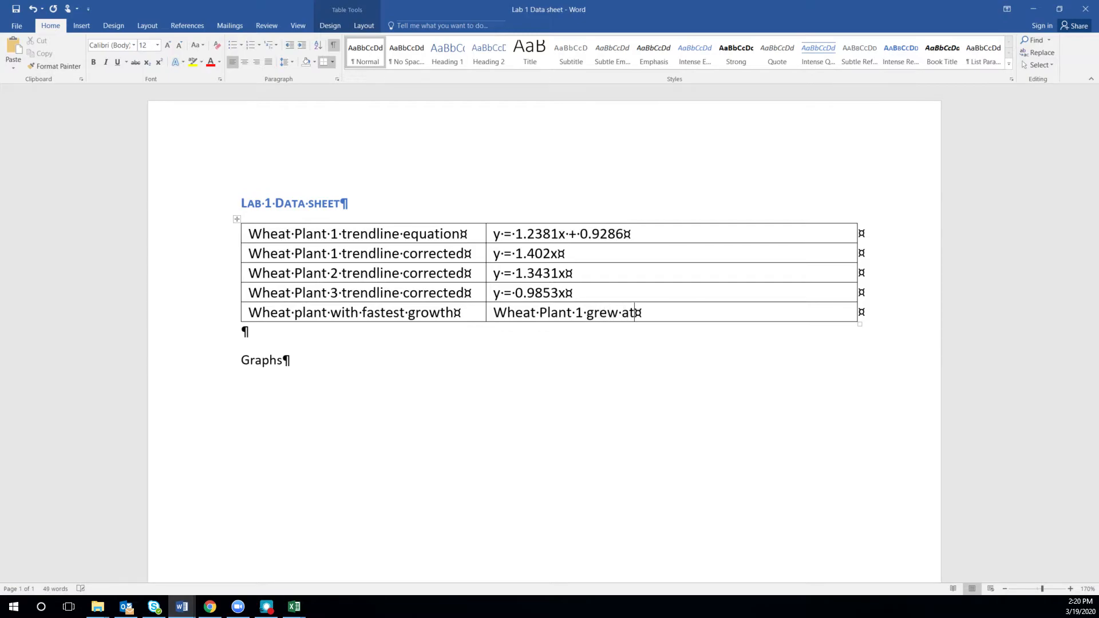
pyautogui.write('1.402 cm/week')
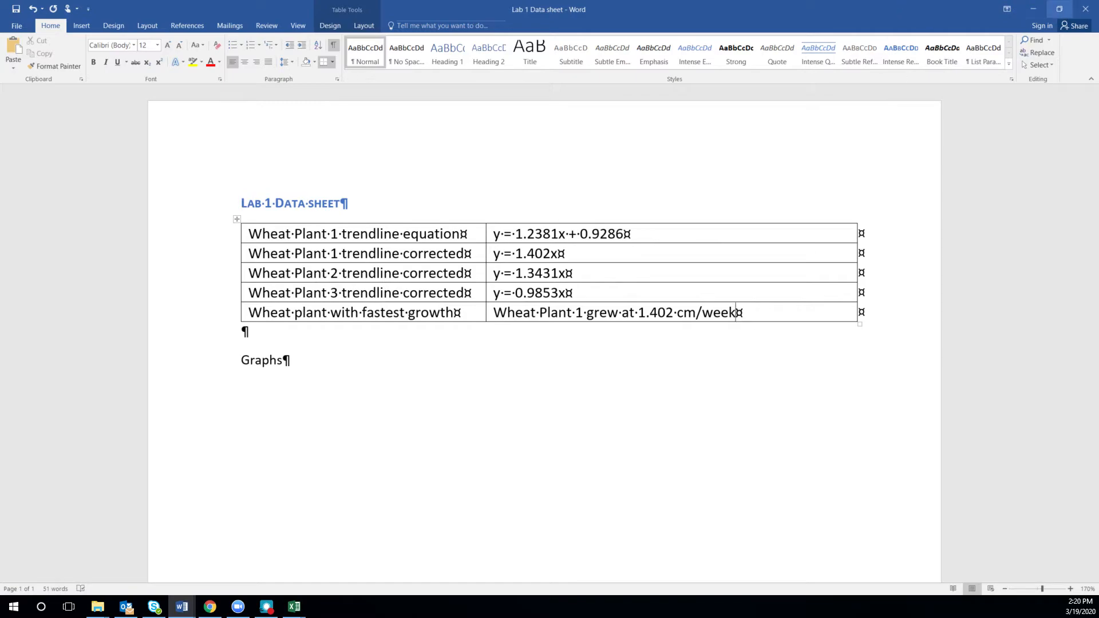
# Reduce Word to a movable window and add an empty line below the "Graphs" heading.
pyautogui.click(1059, 9)
pyautogui.moveTo(481, 158); pyautogui.dragTo(0, 156)
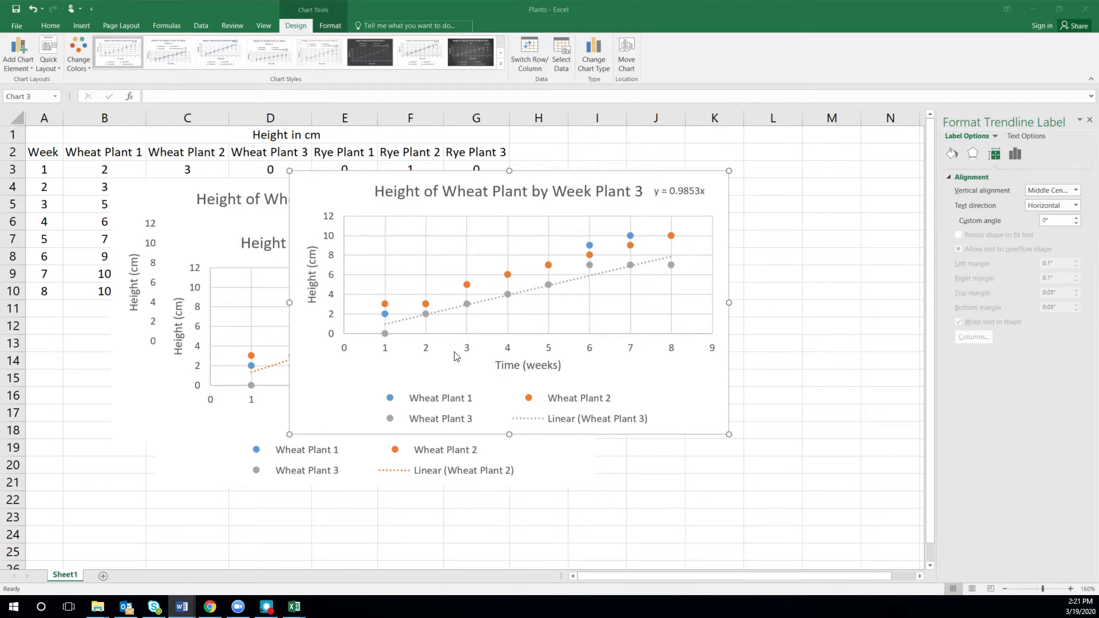
pyautogui.moveTo(0, 182); pyautogui.dragTo(697, 129)
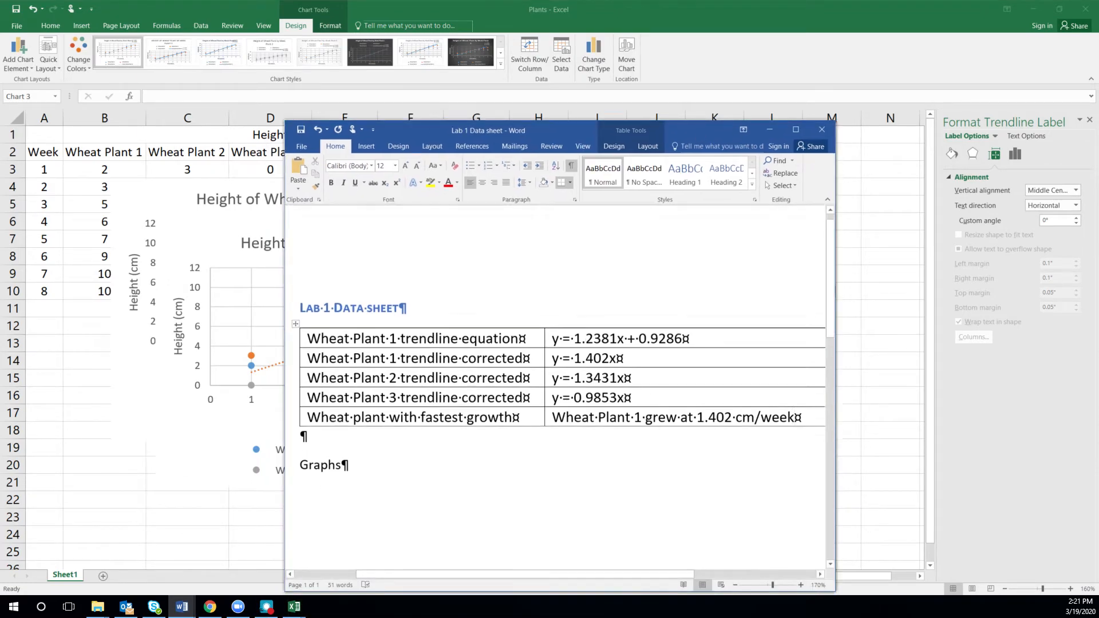
pyautogui.scroll(-2, 795, 293)
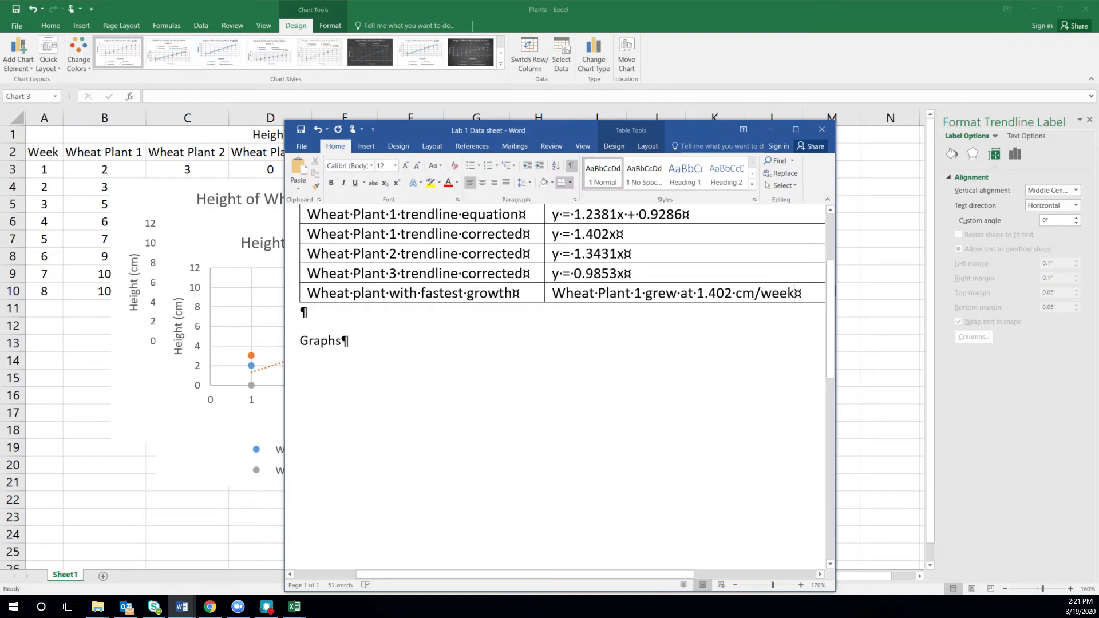
pyautogui.click(342, 341)
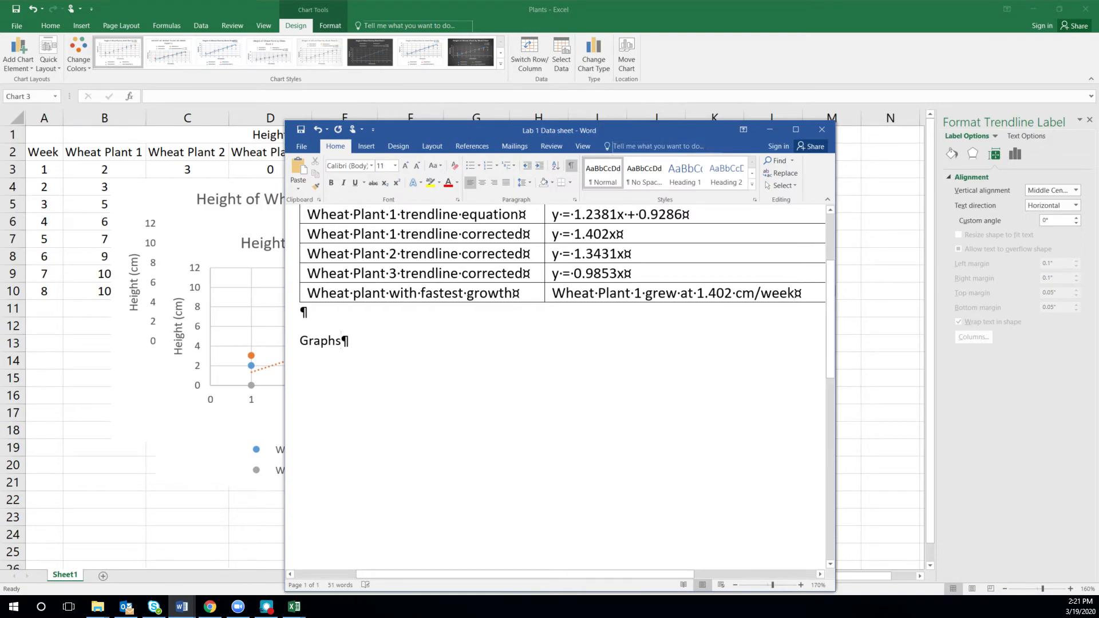
pyautogui.press('Return')
# In Excel, move the Plant 2 and Plant 3 charts off the Plant 1 chart and shift the Plant 1 equation clear of its title.
pyautogui.moveTo(465, 135); pyautogui.dragTo(0, 183)
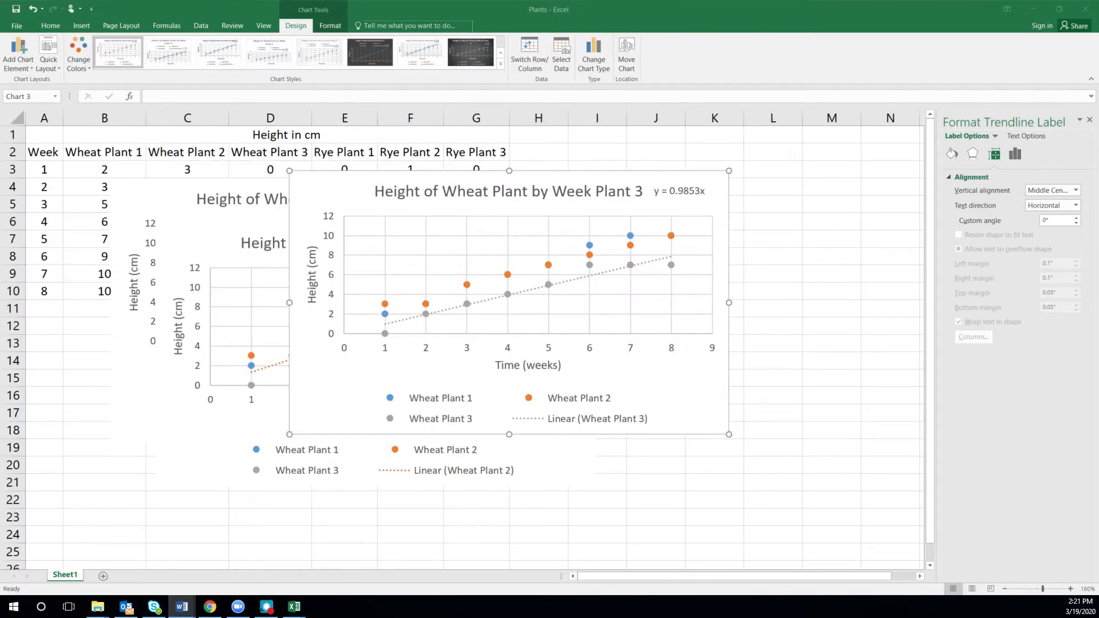
pyautogui.moveTo(346, 187); pyautogui.dragTo(625, 328)
pyautogui.moveTo(210, 242); pyautogui.dragTo(613, 223)
pyautogui.click(461, 201)
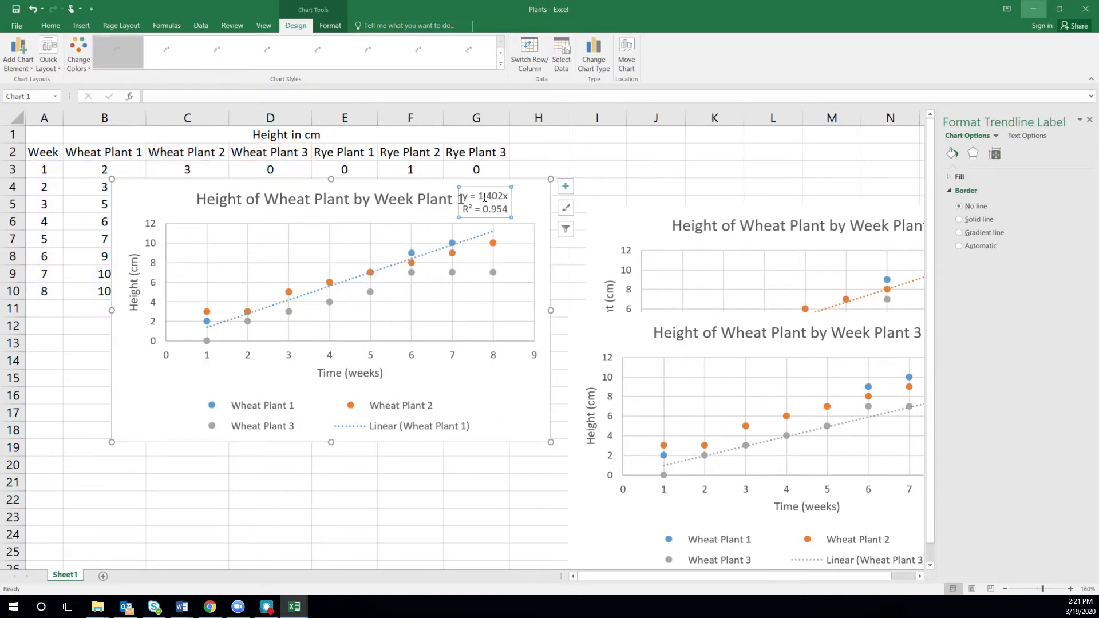
pyautogui.moveTo(481, 187); pyautogui.dragTo(503, 187)
# Copy the whole Plant 1 chart and paste it as a picture on the empty line under "Graphs" in Word.
pyautogui.click(140, 195)
pyautogui.rightClick(146, 195)
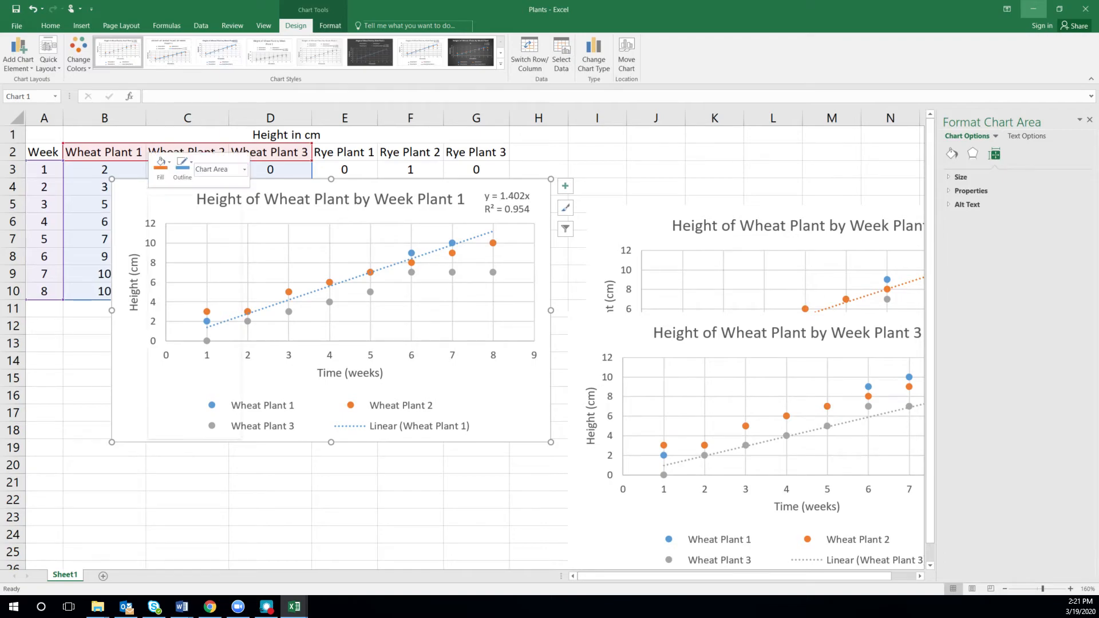
pyautogui.press('Escape')
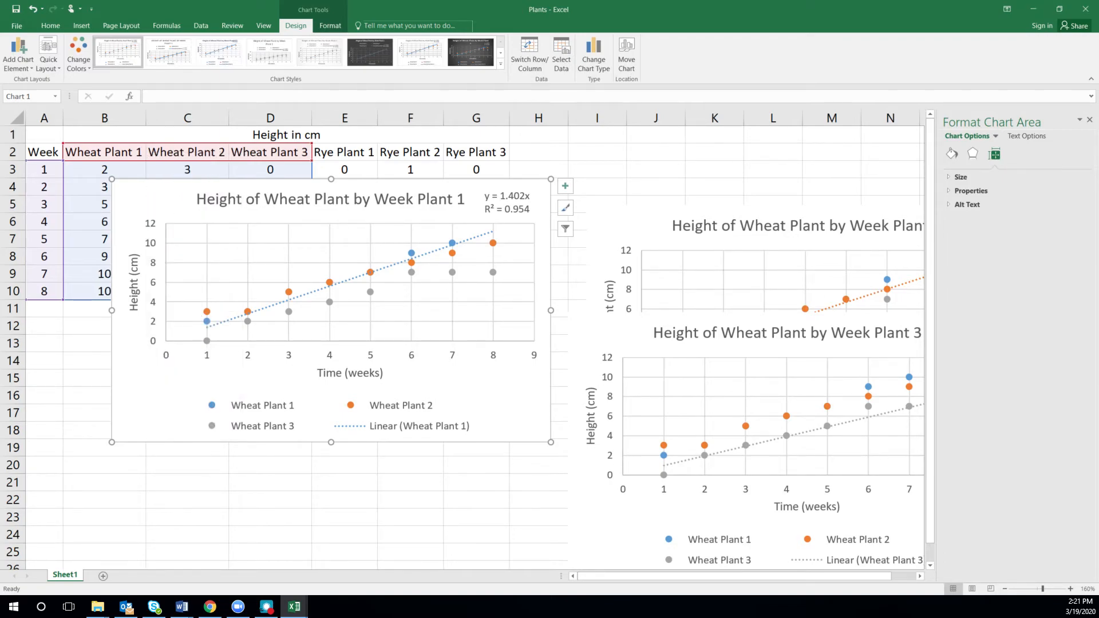
pyautogui.moveTo(494, 146); pyautogui.dragTo(616, 87)
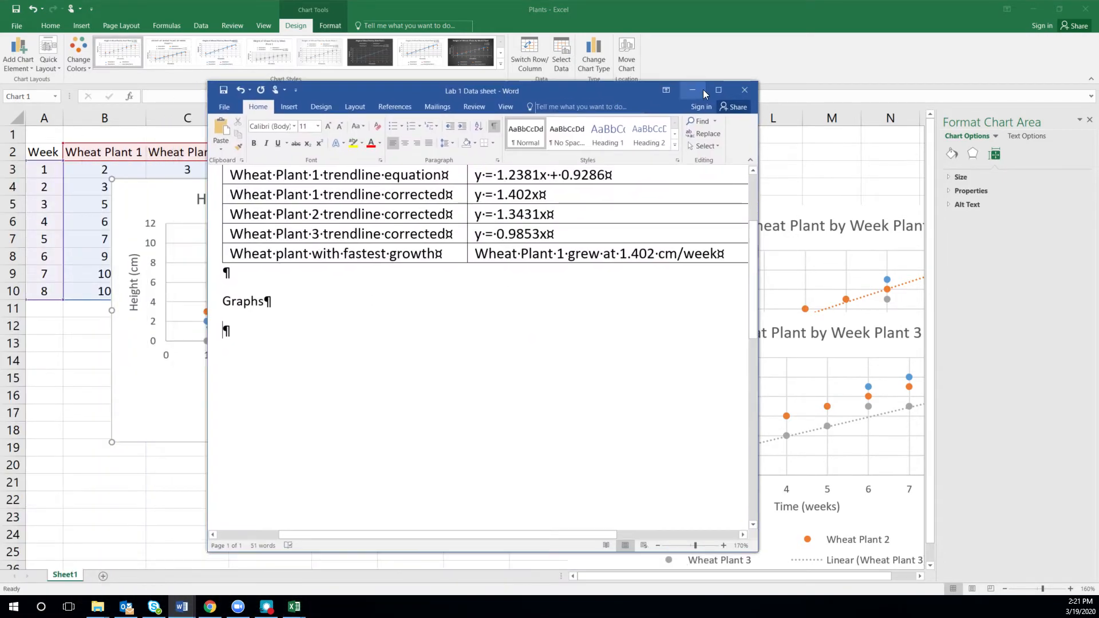
pyautogui.click(719, 90)
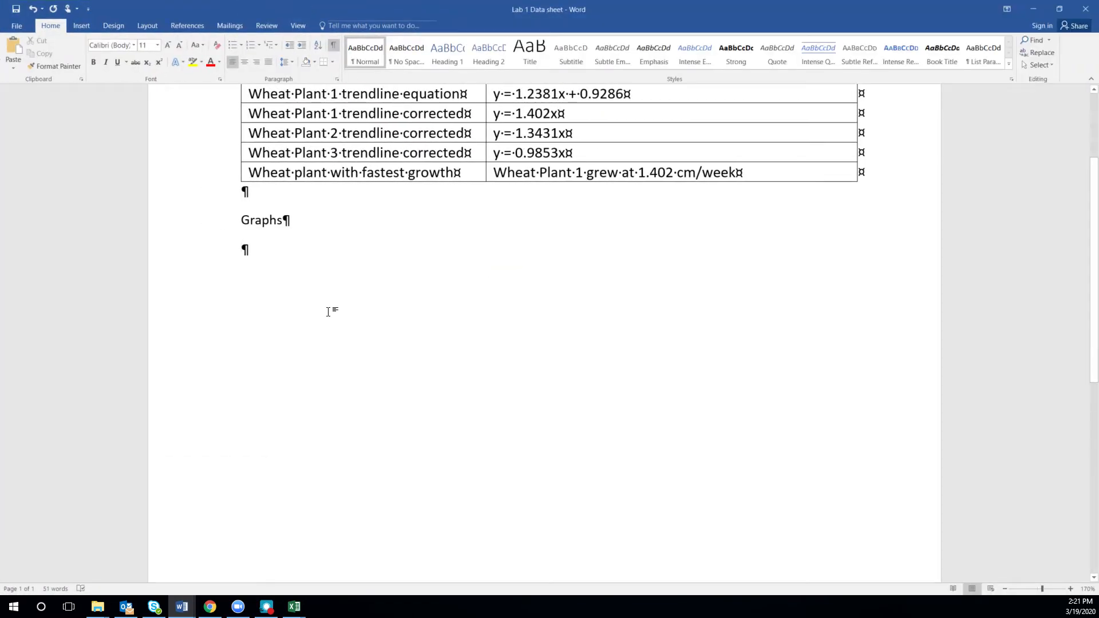
pyautogui.scroll(-5, 324, 316)
pyautogui.scroll(5, 323, 316)
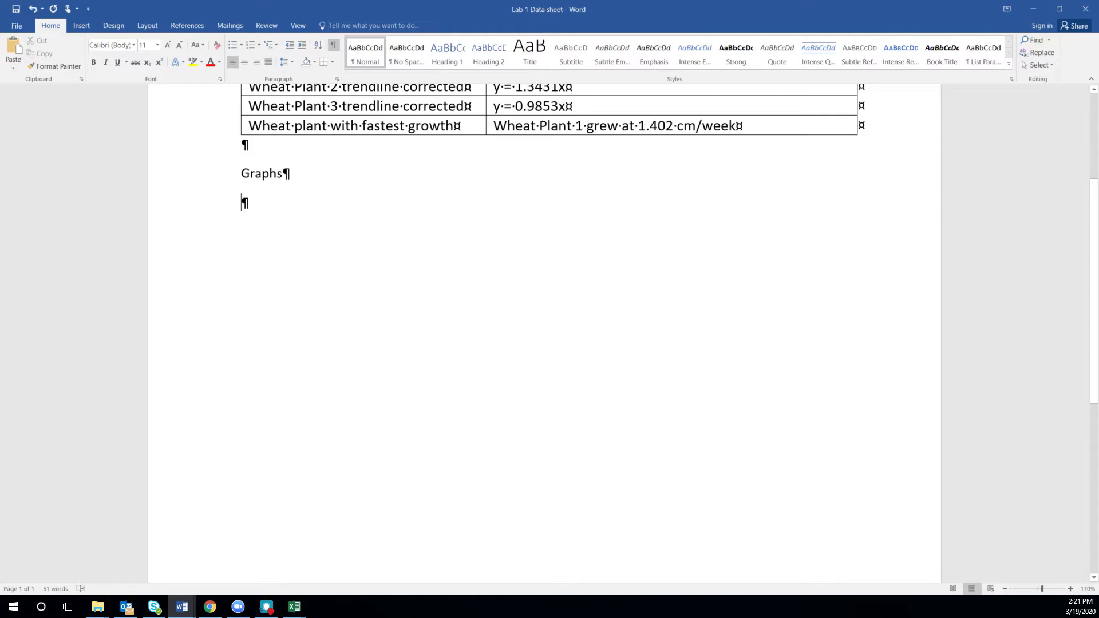
pyautogui.rightClick(246, 204)
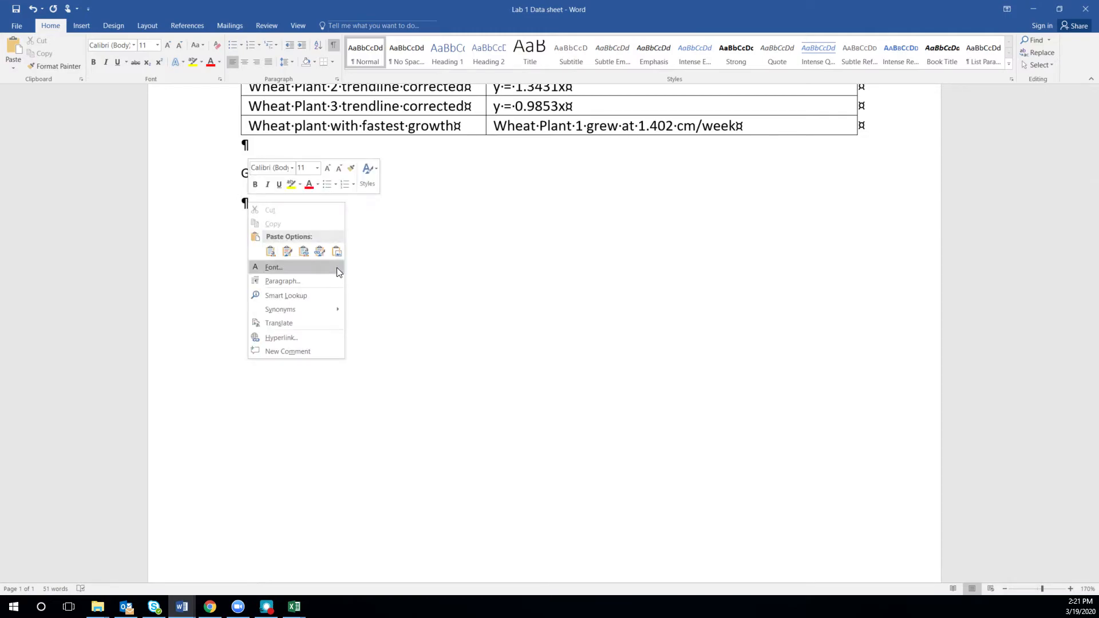
pyautogui.click(336, 252)
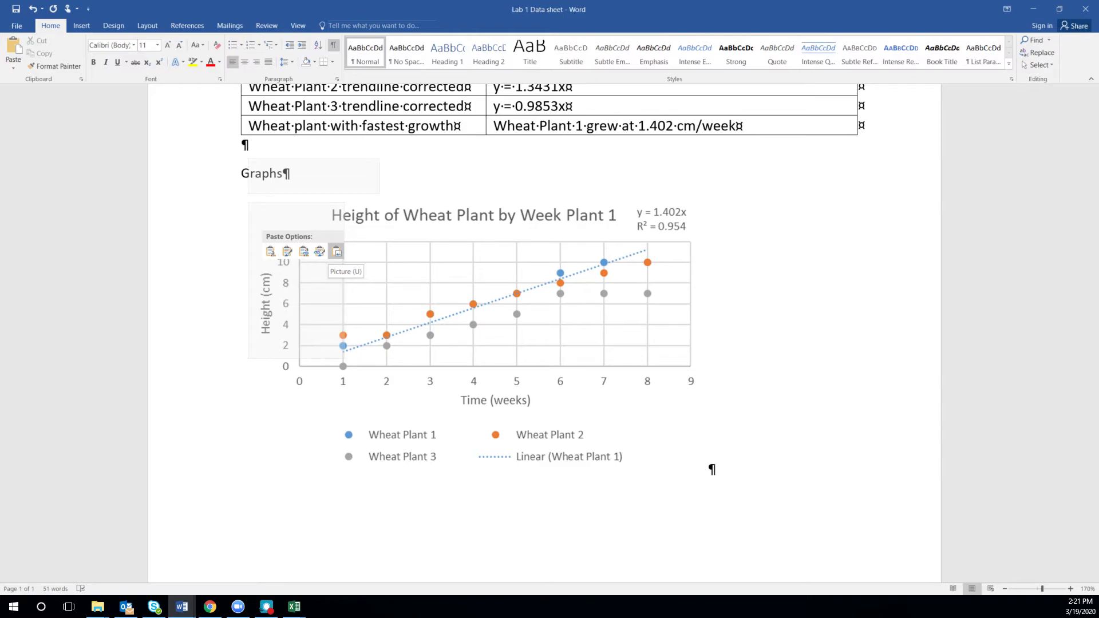
pyautogui.click(337, 252)
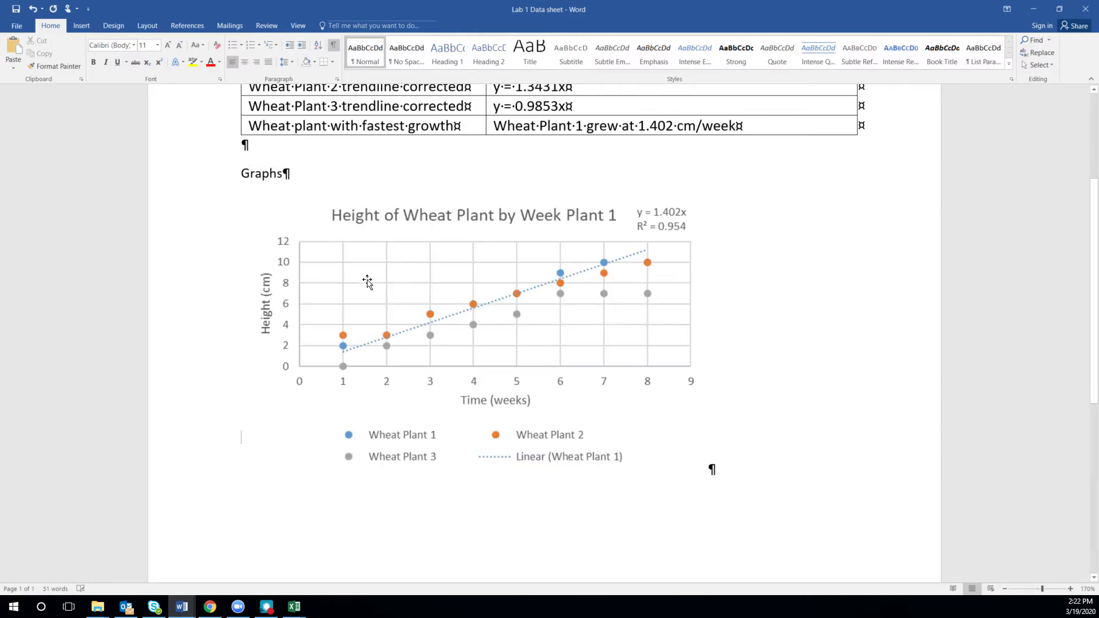
pyautogui.scroll(-2, 406, 327)
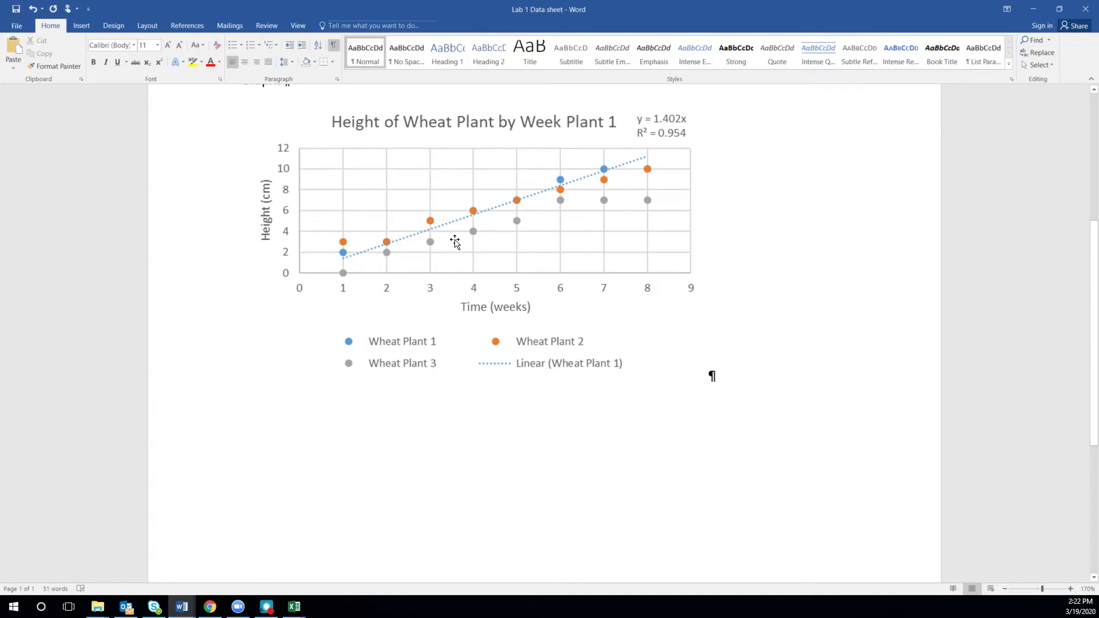
pyautogui.scroll(2, 457, 242)
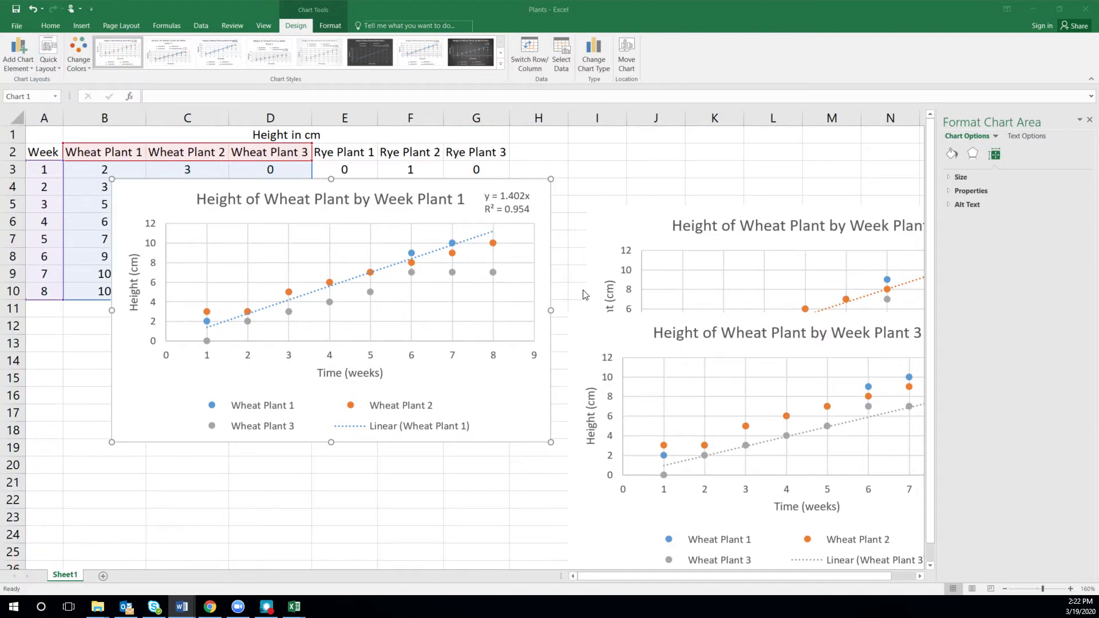
# In Excel, bring the Plant 2 chart fully into view, copy it, and paste it on a new line below the Plant 1 picture in Word.
pyautogui.click(609, 216)
pyautogui.moveTo(619, 223); pyautogui.dragTo(218, 233)
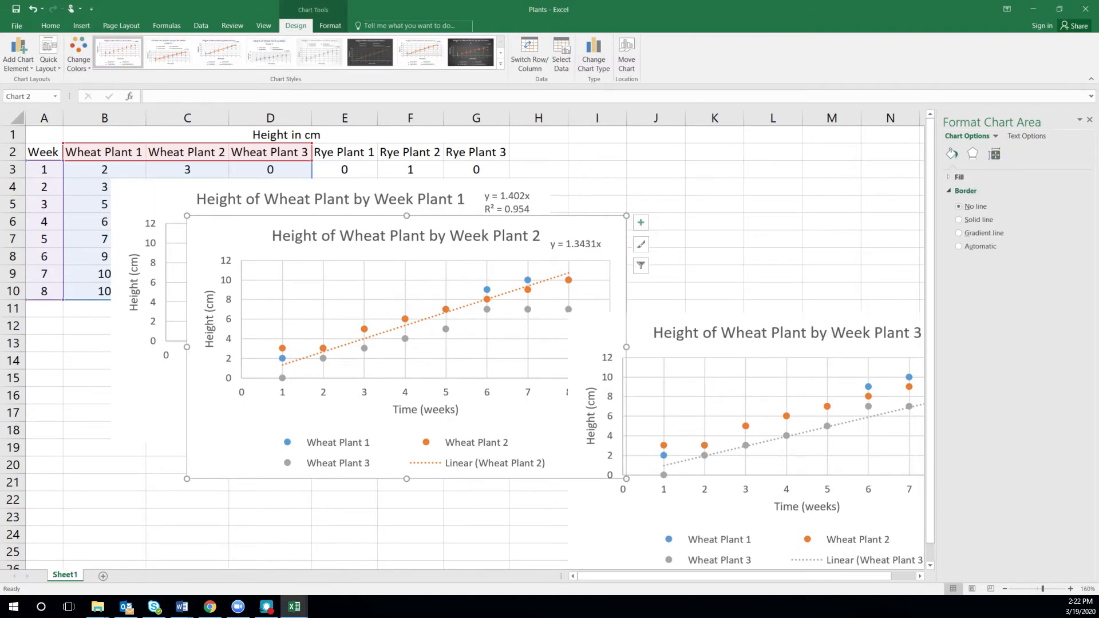
pyautogui.moveTo(0, 155); pyautogui.dragTo(705, 90)
pyautogui.click(807, 86)
pyautogui.scroll(-2, 461, 368)
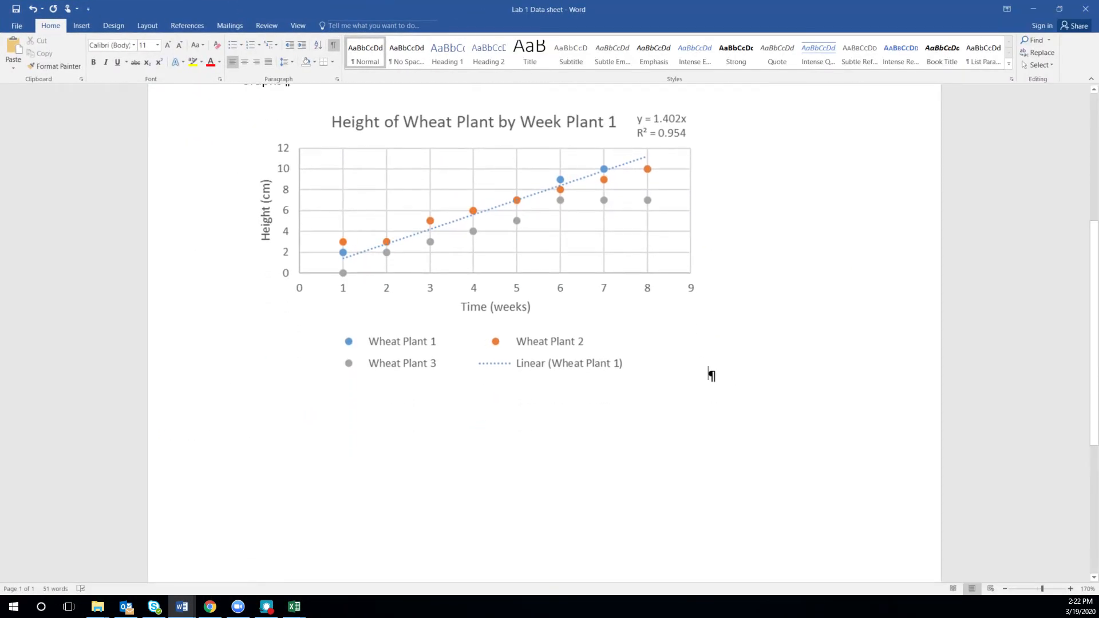
pyautogui.press('Return')
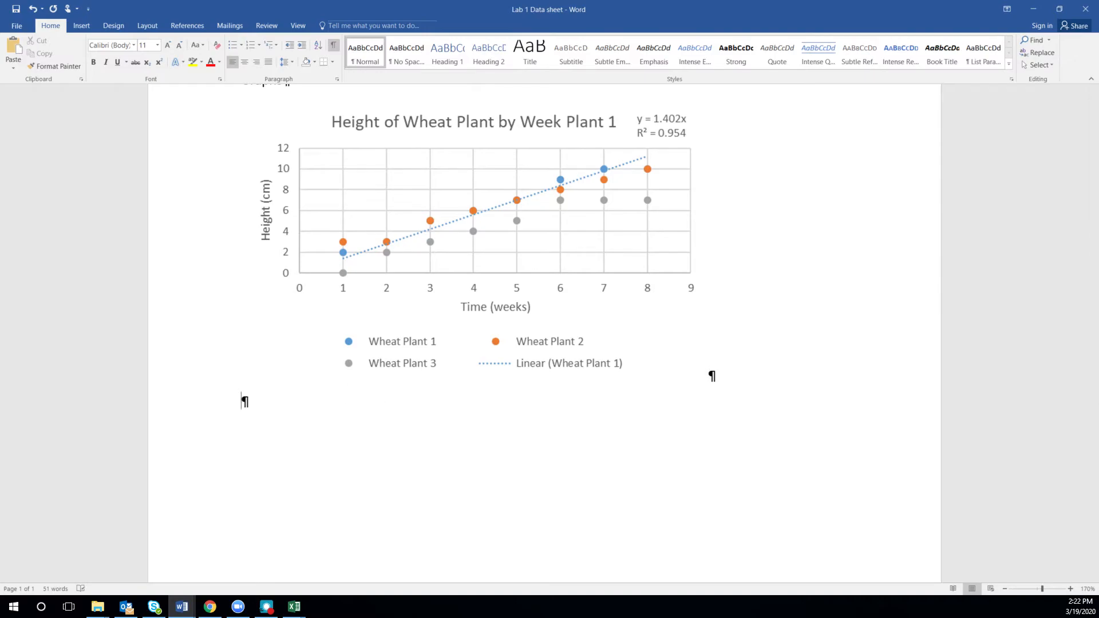
pyautogui.hotkey('ctrl', 'v')
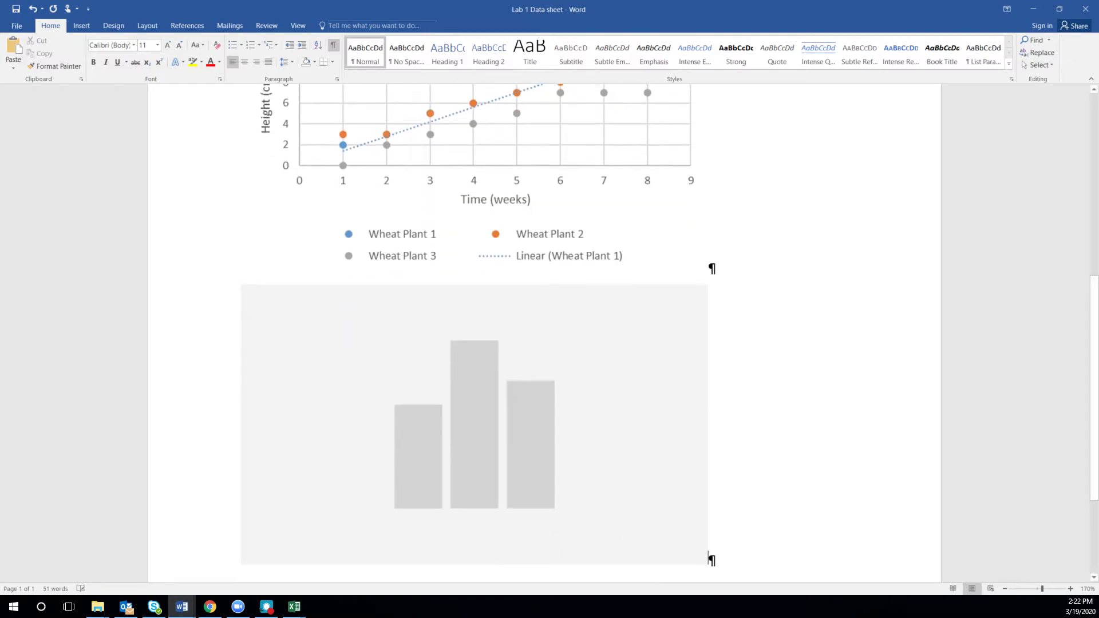
# In Excel, bring the Plant 3 chart fully into view, copy it, and paste it on a new line below the Plant 2 chart in Word.
pyautogui.moveTo(858, 12); pyautogui.dragTo(1098, 12)
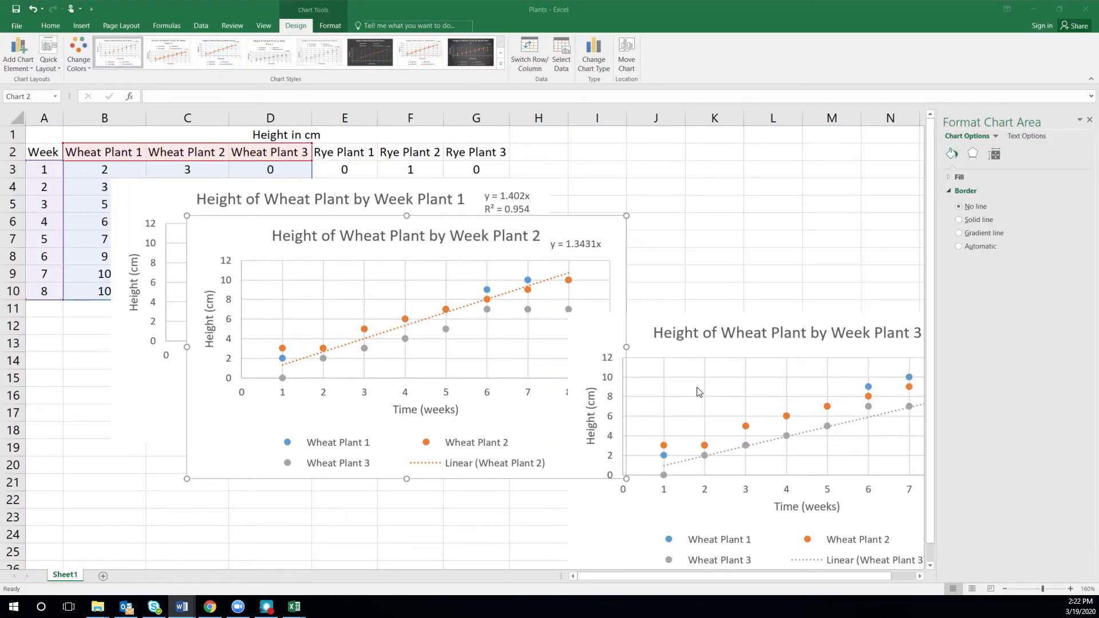
pyautogui.click(716, 345)
pyautogui.click(710, 331)
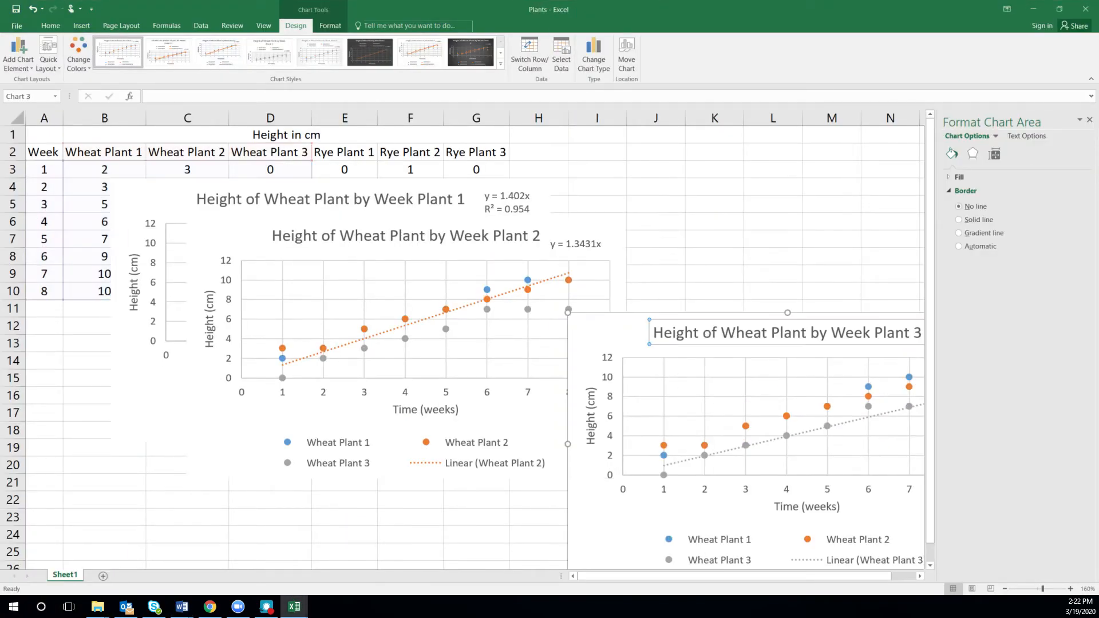
pyautogui.moveTo(606, 330); pyautogui.dragTo(281, 264)
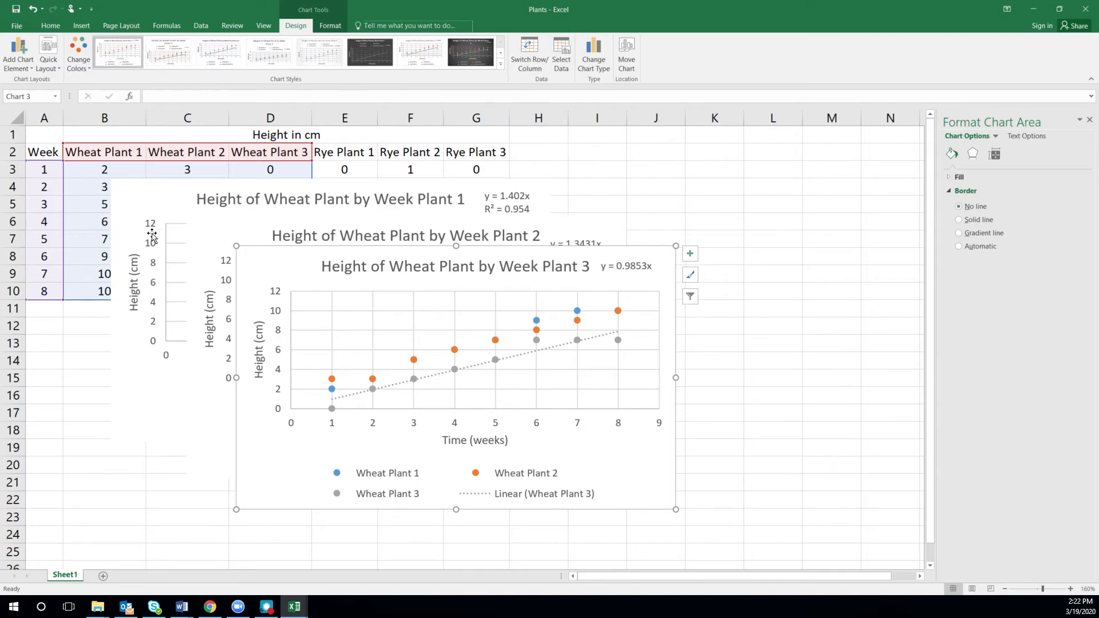
pyautogui.moveTo(1, 166); pyautogui.dragTo(700, 82)
pyautogui.click(854, 84)
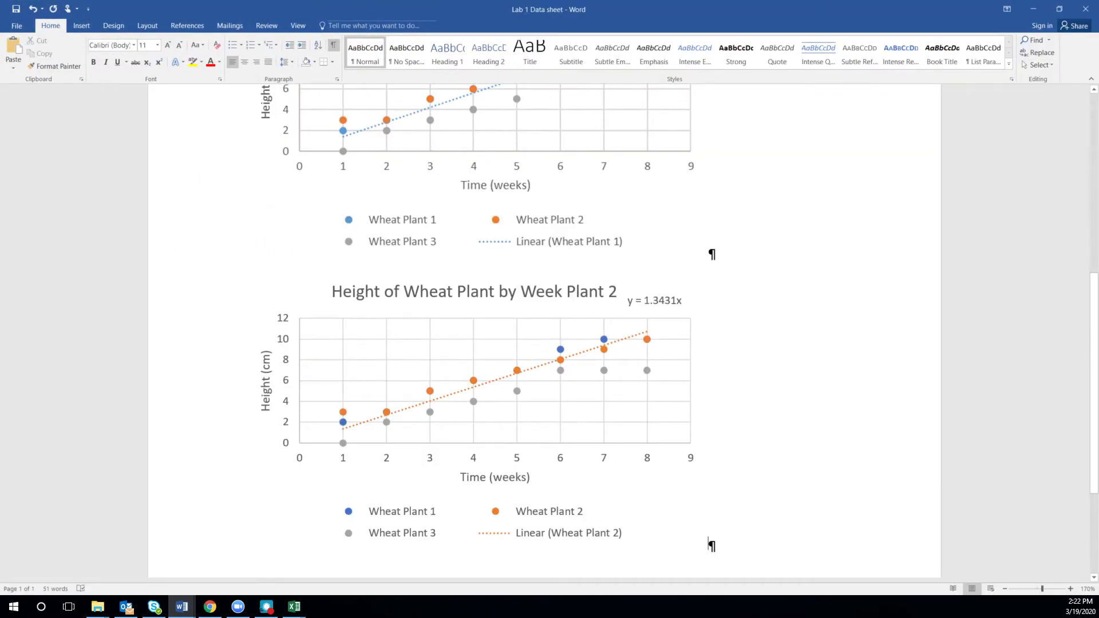
pyautogui.scroll(-3, 547, 309)
pyautogui.press('Return')
pyautogui.hotkey('ctrl', 'v')
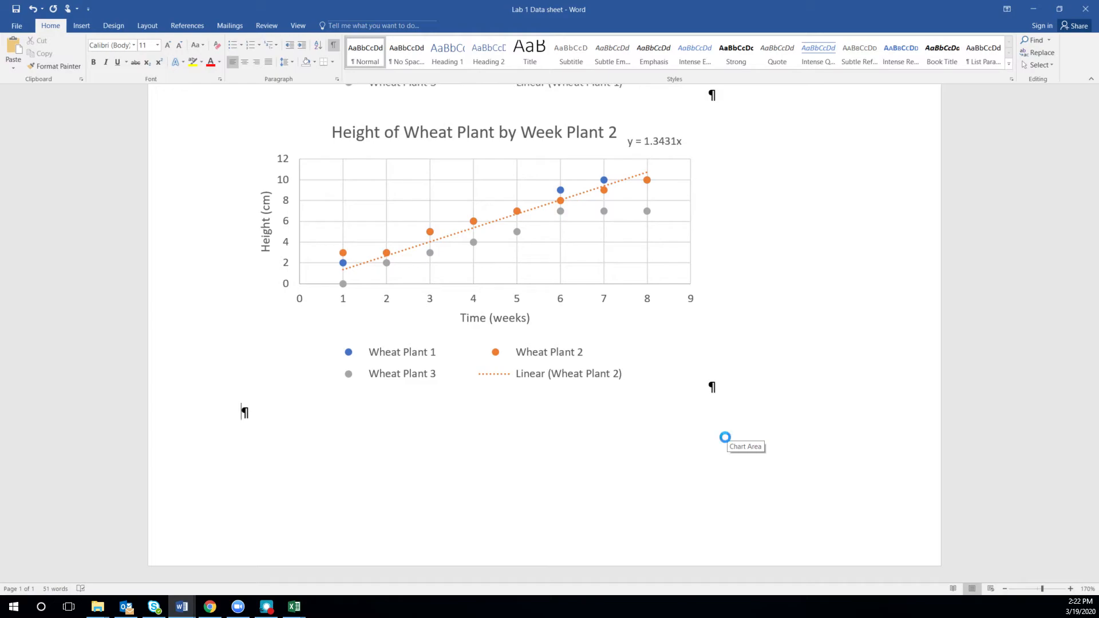
# Shrink the Plant 1 chart picture in Word to 4.5" wide and 2.7" high, keeping its proportions.
pyautogui.scroll(15, 635, 417)
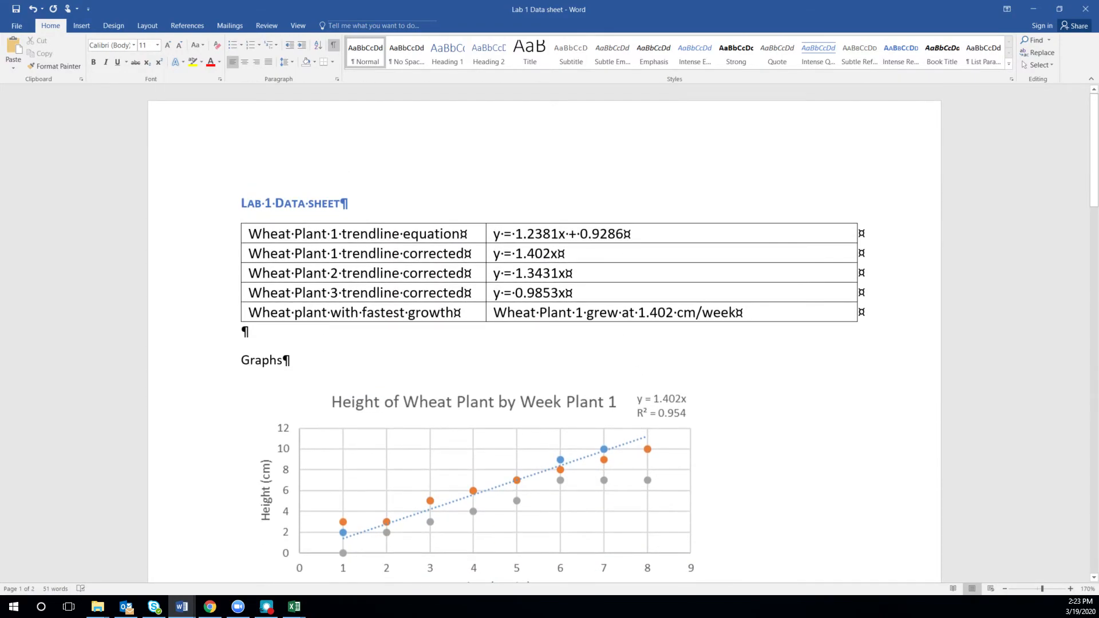
pyautogui.scroll(-3, 465, 276)
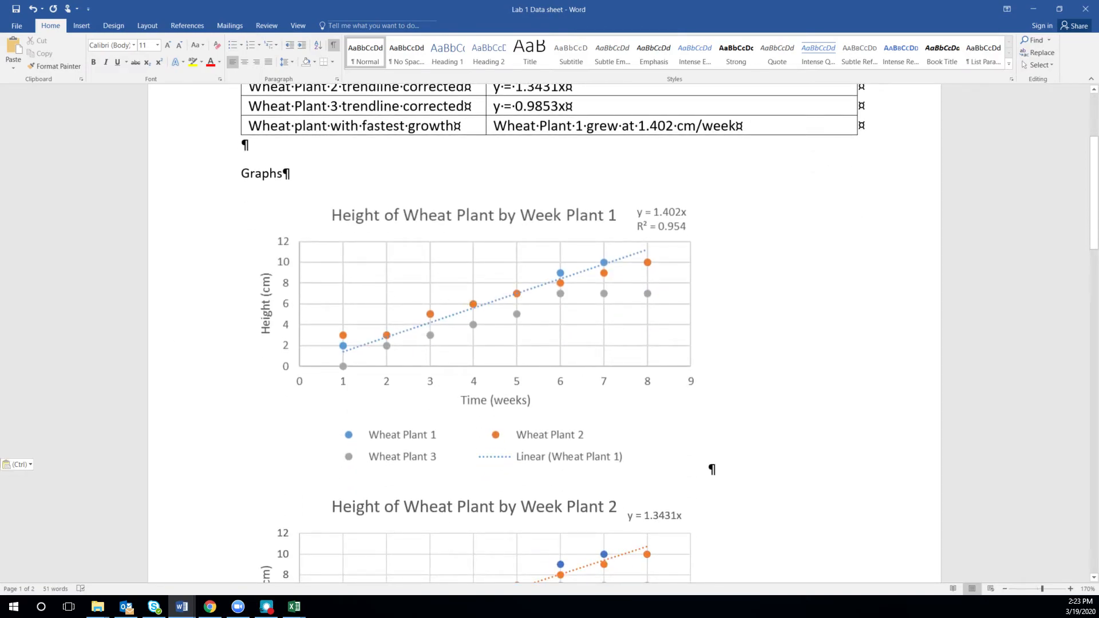
pyautogui.click(475, 333)
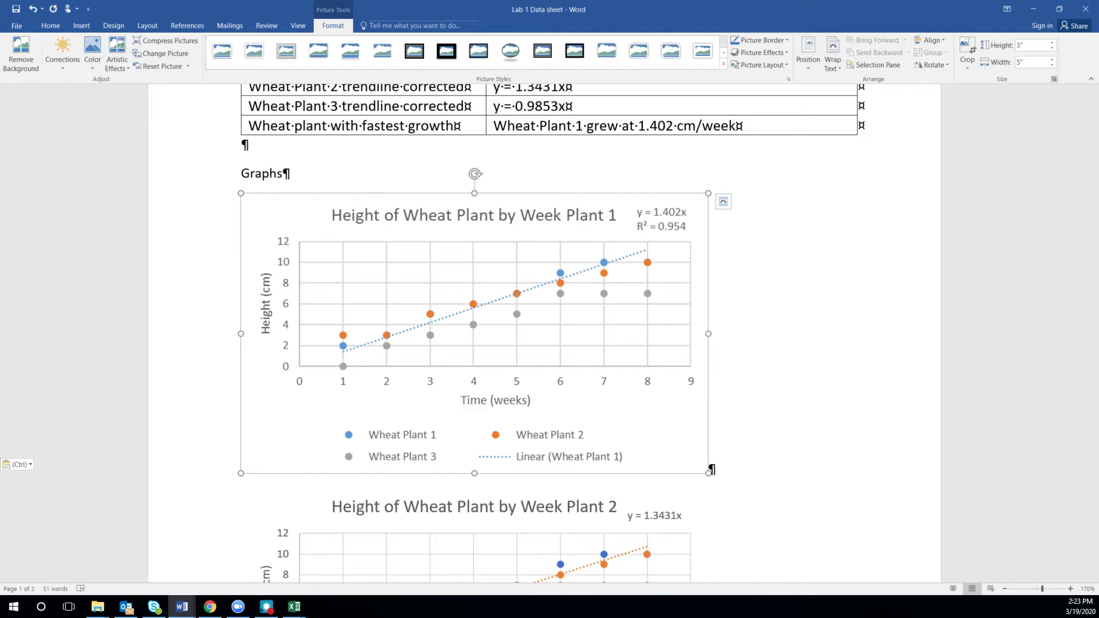
pyautogui.click(1054, 79)
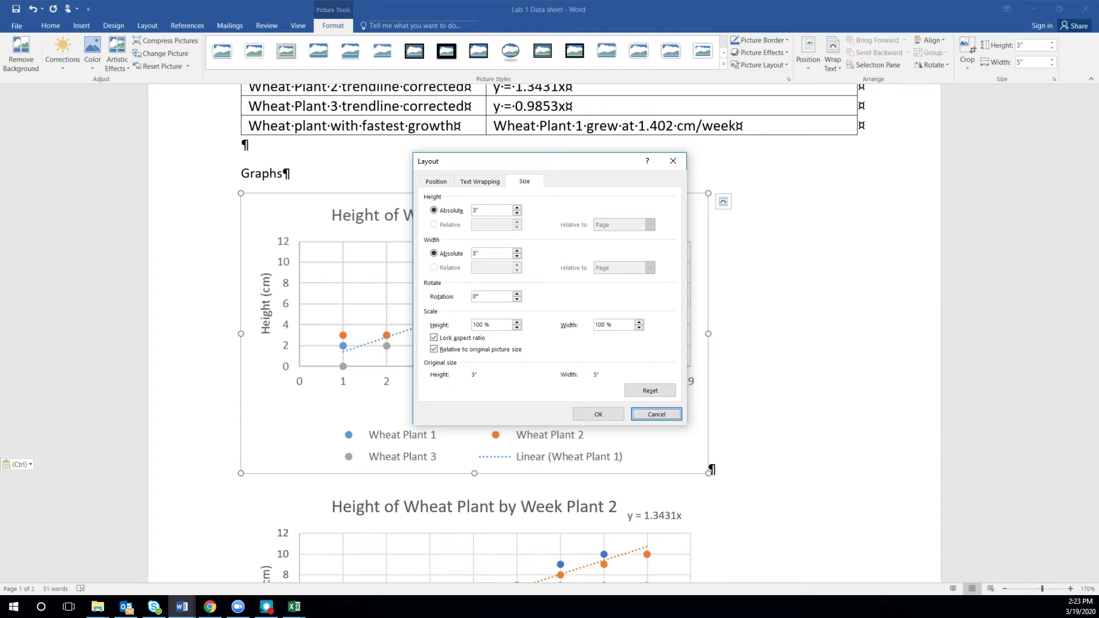
pyautogui.click(673, 161)
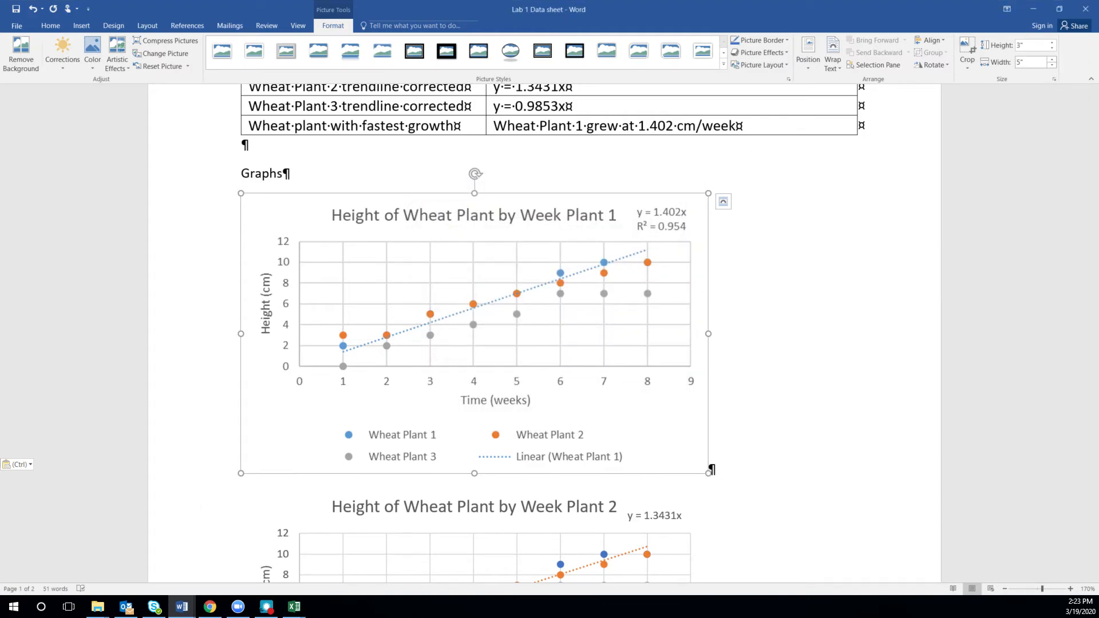
pyautogui.click(1052, 65)
pyautogui.click(1053, 65)
pyautogui.click(1053, 65)
pyautogui.click(1053, 66)
pyautogui.click(1052, 66)
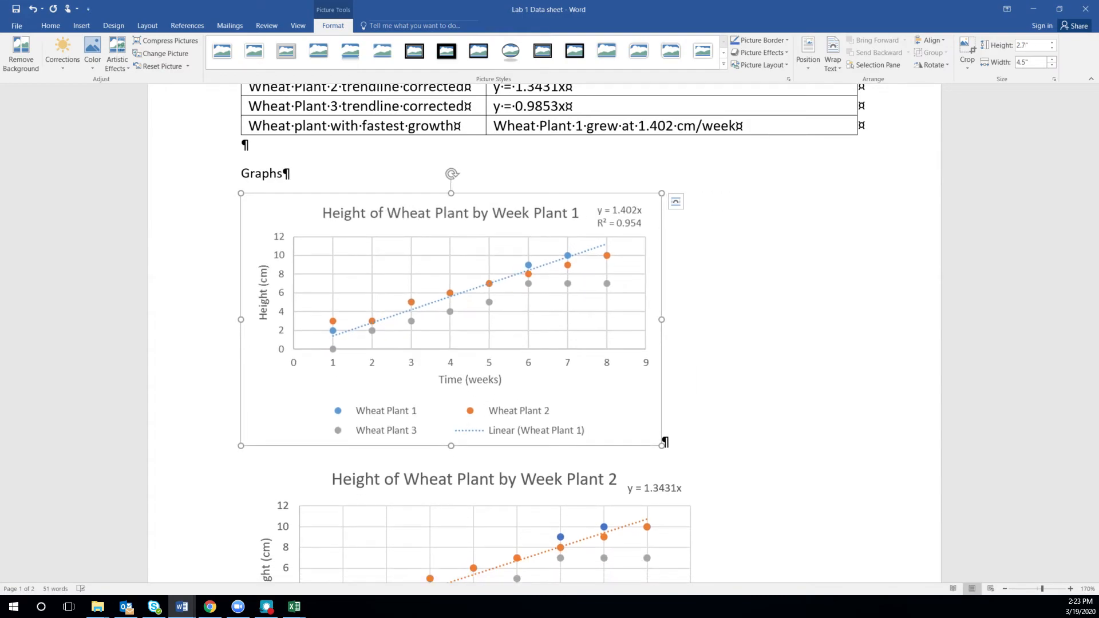
# Try to resize the Plant 2 chart in Word by its corner, using the Plant 1 picture for comparison.
pyautogui.scroll(-5, 827, 279)
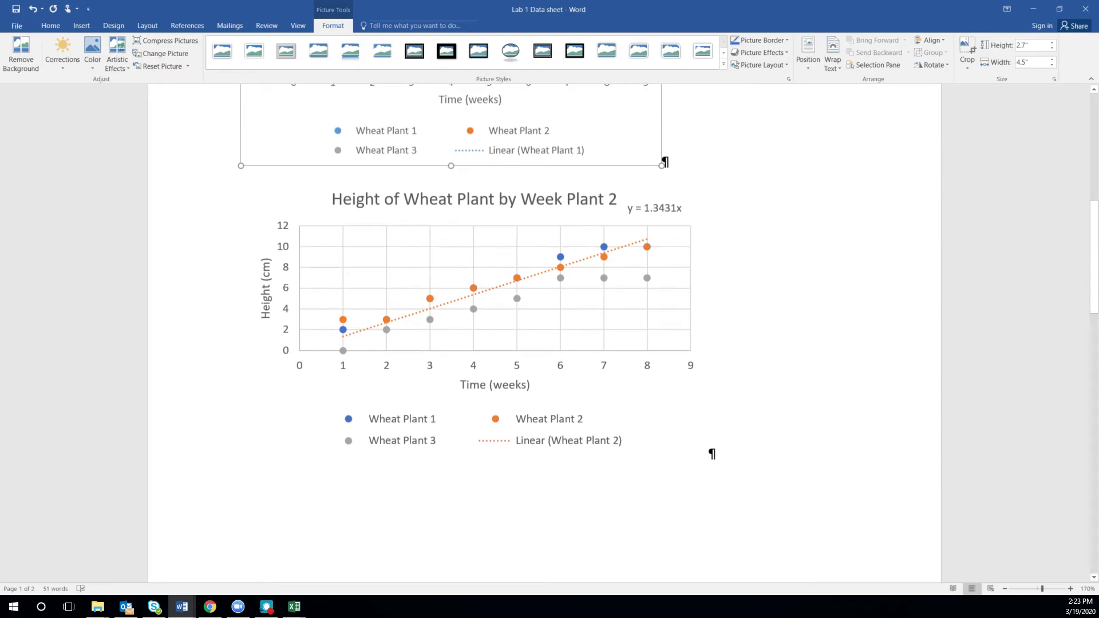
pyautogui.click(532, 305)
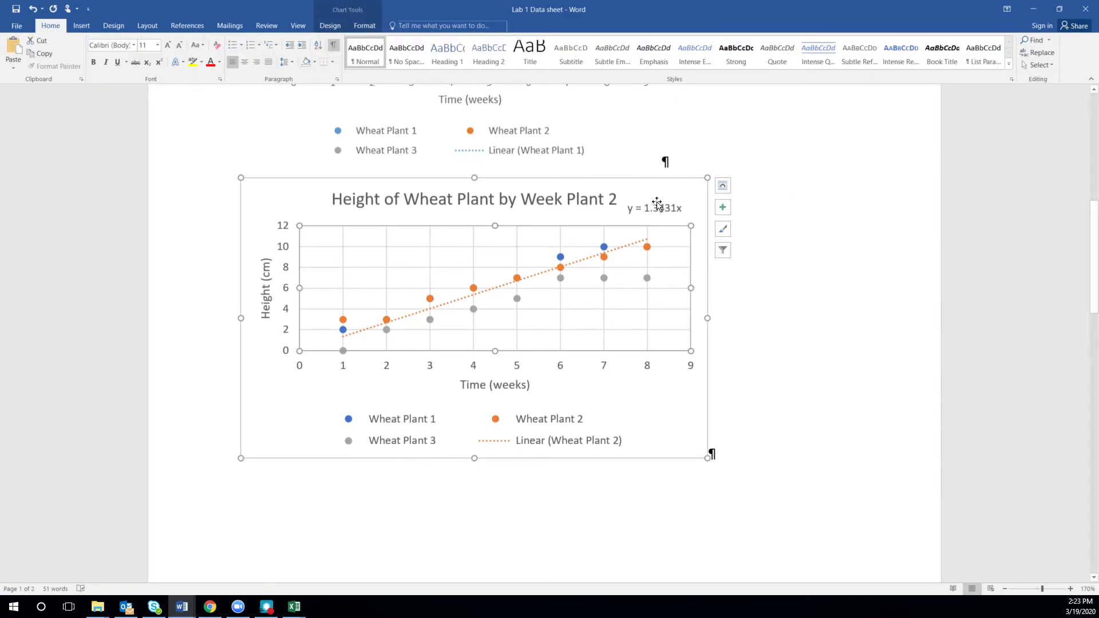
pyautogui.doubleClick(627, 194)
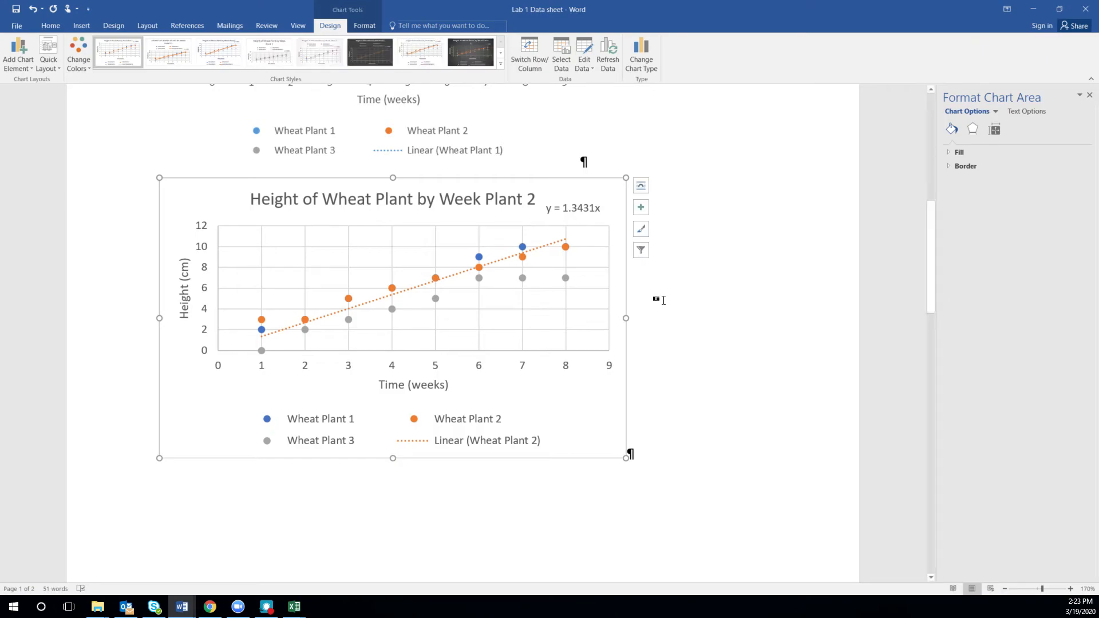
pyautogui.click(629, 454)
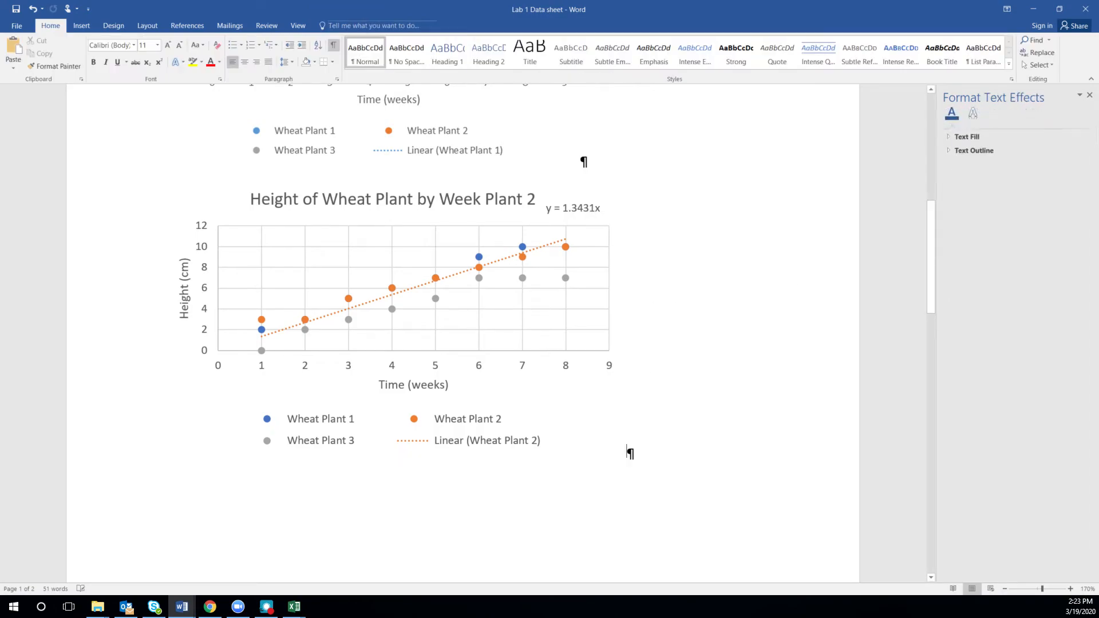
pyautogui.click(626, 455)
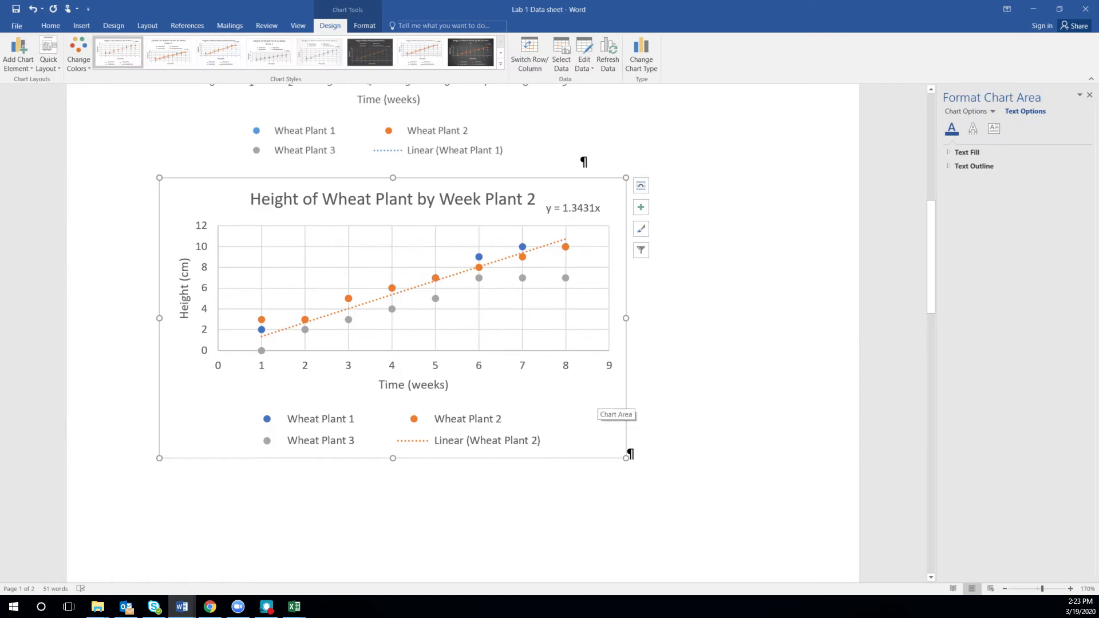
pyautogui.scroll(5, 619, 386)
pyautogui.click(522, 273)
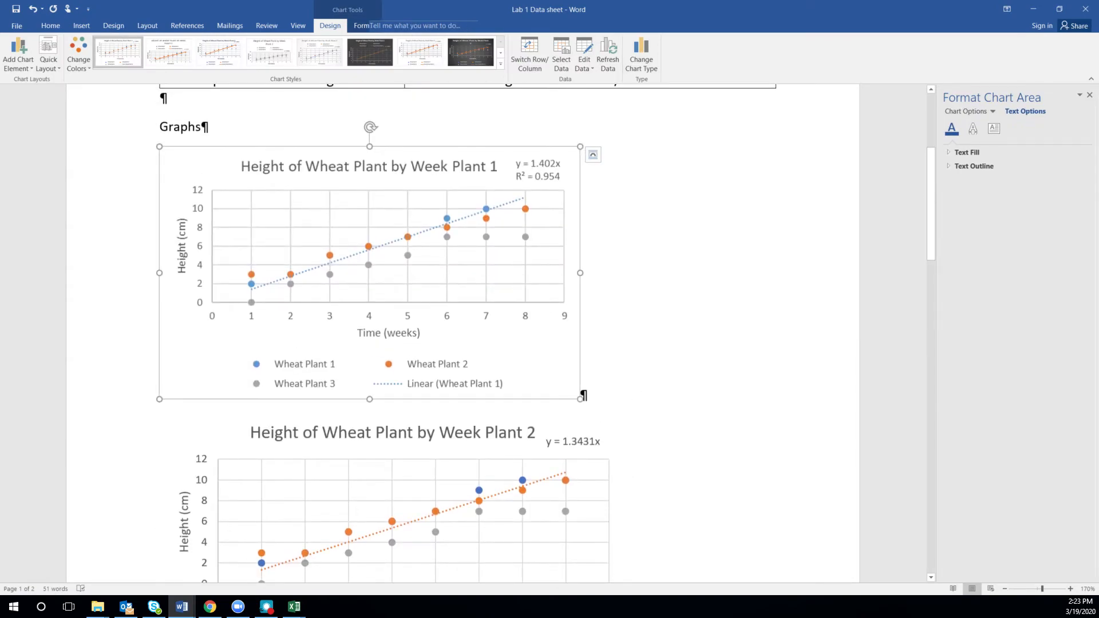
pyautogui.scroll(-3, 537, 373)
# Delete the Plant 2 chart from the Word document, keeping its empty line below the Plant 1 picture.
pyautogui.click(537, 373)
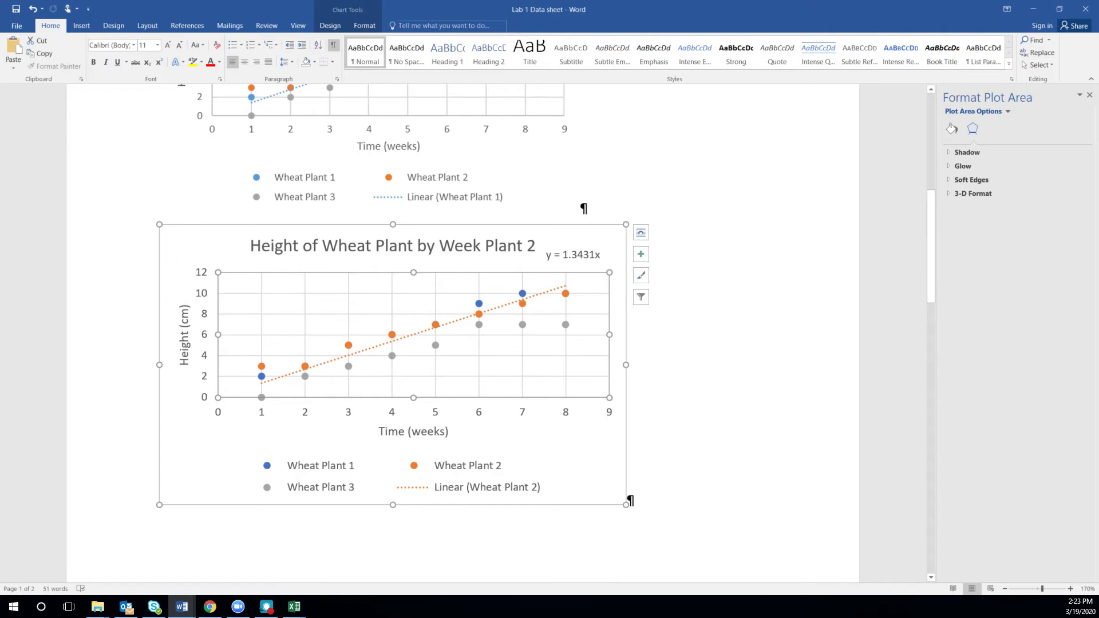
pyautogui.click(173, 229)
pyautogui.hotkey('ctrl', 'v')
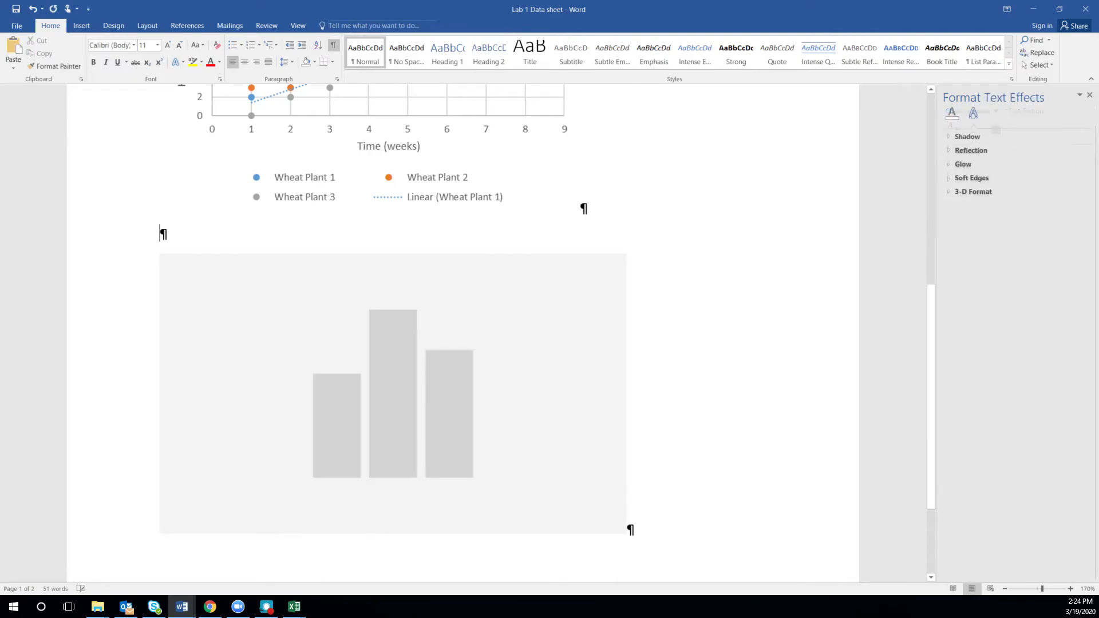
# Switch to the Plants workbook in Excel, move the Plant 3 chart aside, and copy the whole Plant 2 chart.
pyautogui.click(295, 607)
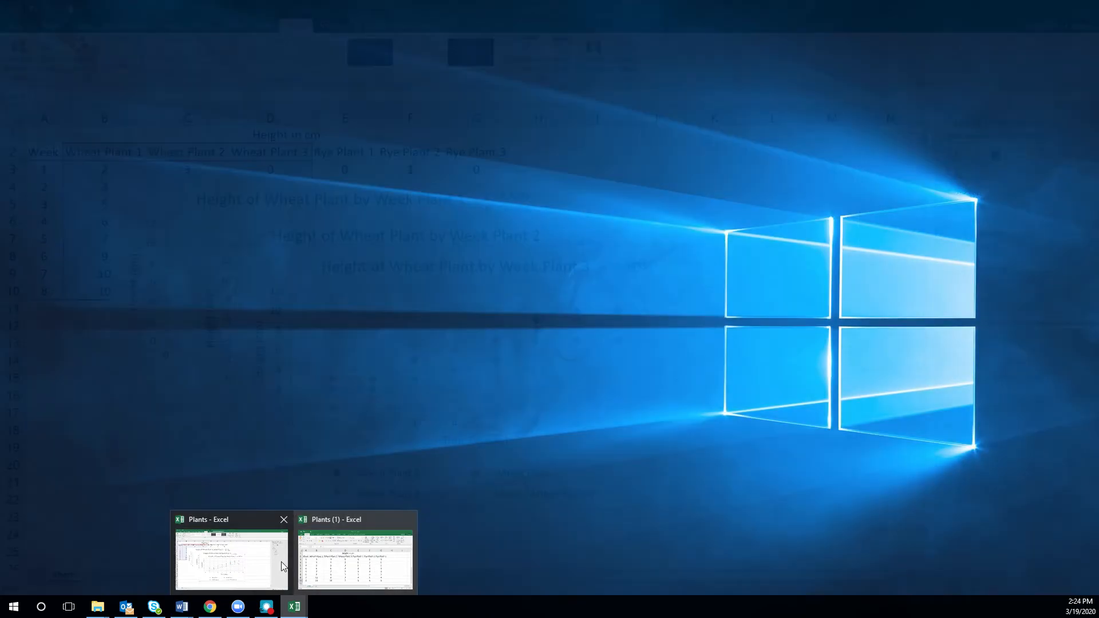
pyautogui.click(251, 560)
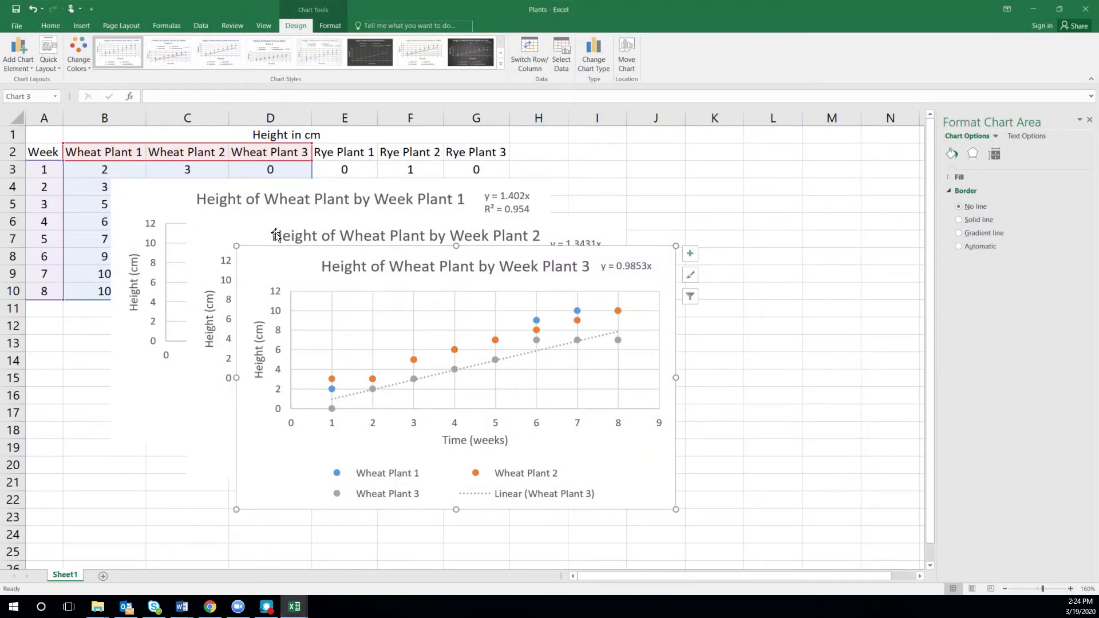
pyautogui.moveTo(290, 262); pyautogui.dragTo(571, 278)
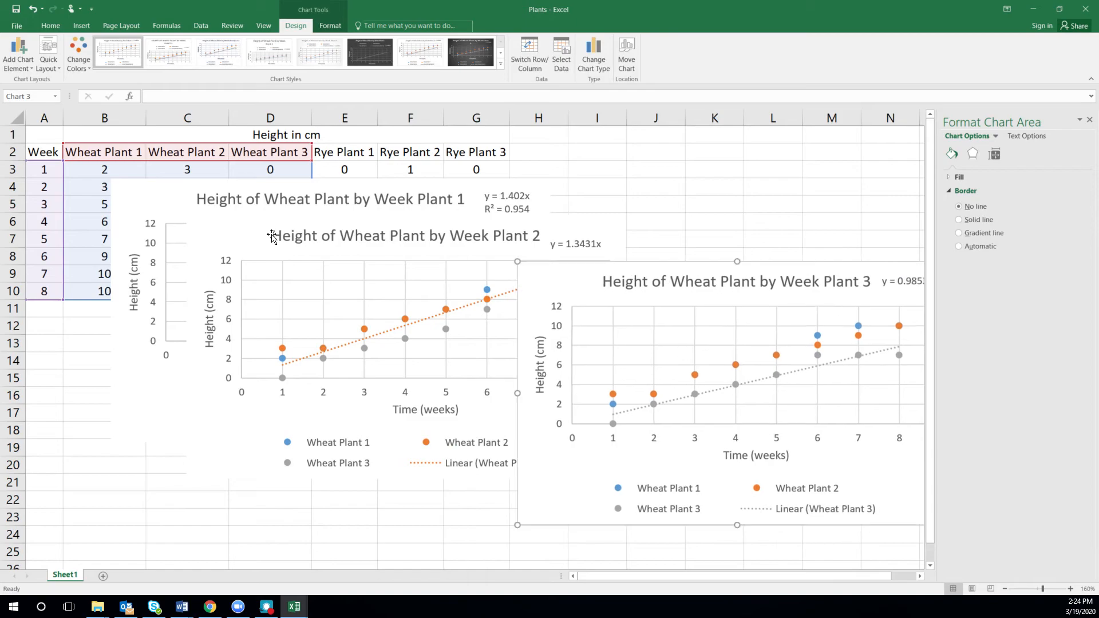
pyautogui.click(231, 234)
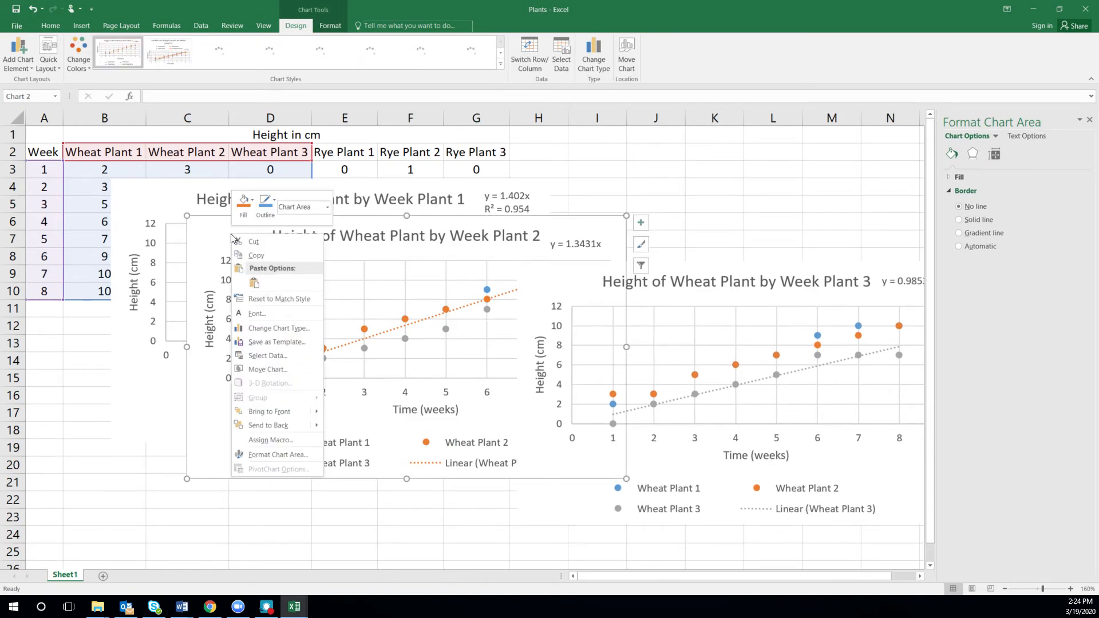
pyautogui.rightClick(232, 235)
pyautogui.click(616, 235)
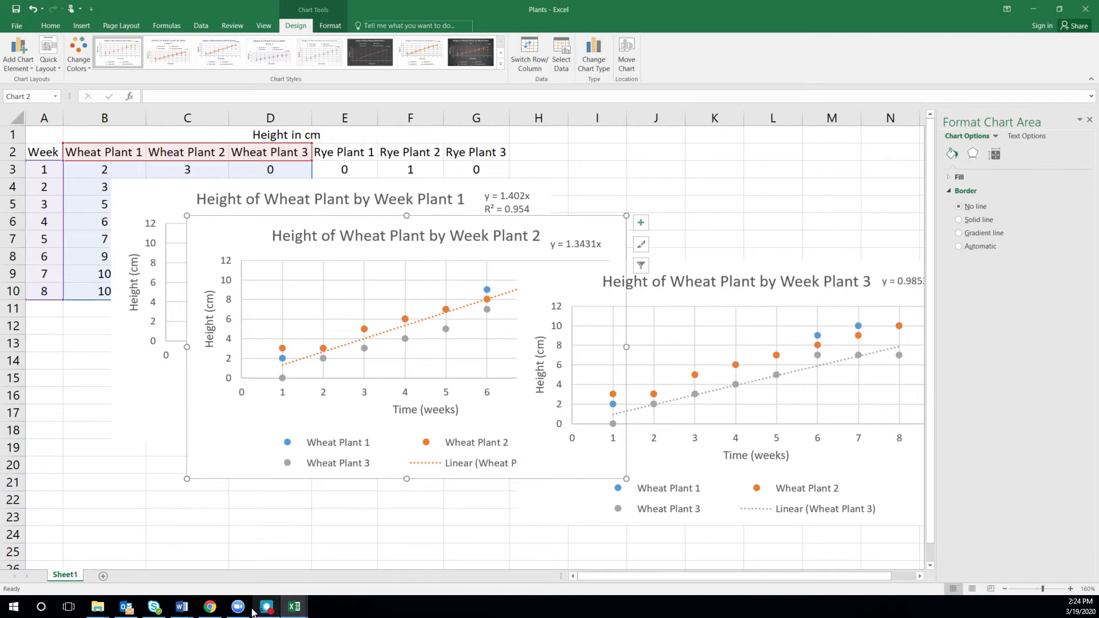
# Return to Lab 1 Data sheet in Word and paste the Plant 2 chart as a picture on the empty line below Plant 1.
pyautogui.moveTo(182, 606)
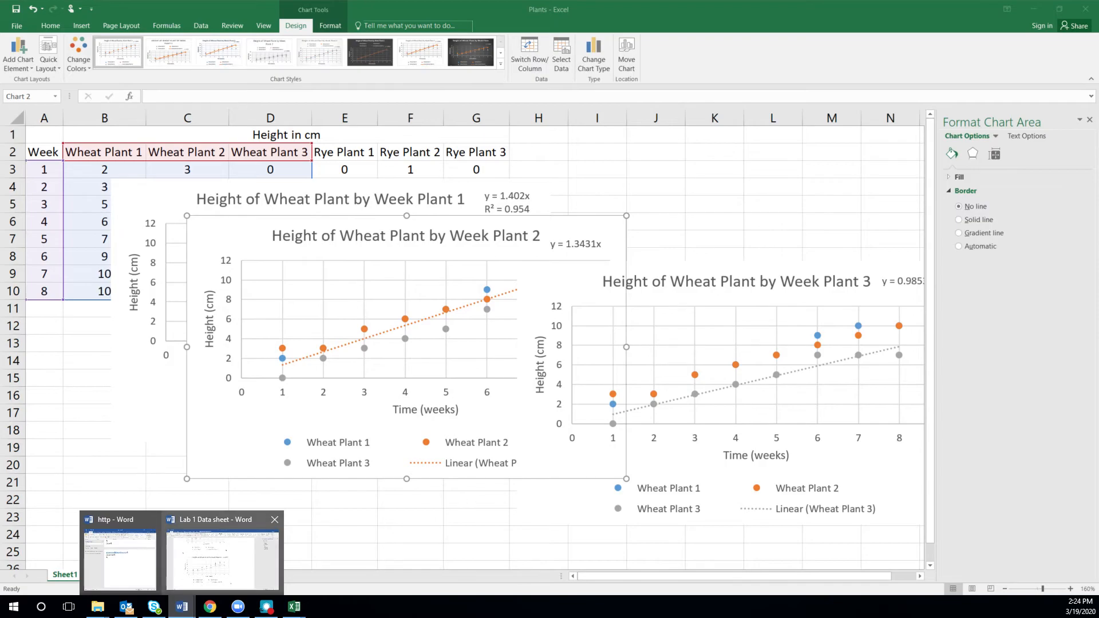
pyautogui.click(223, 558)
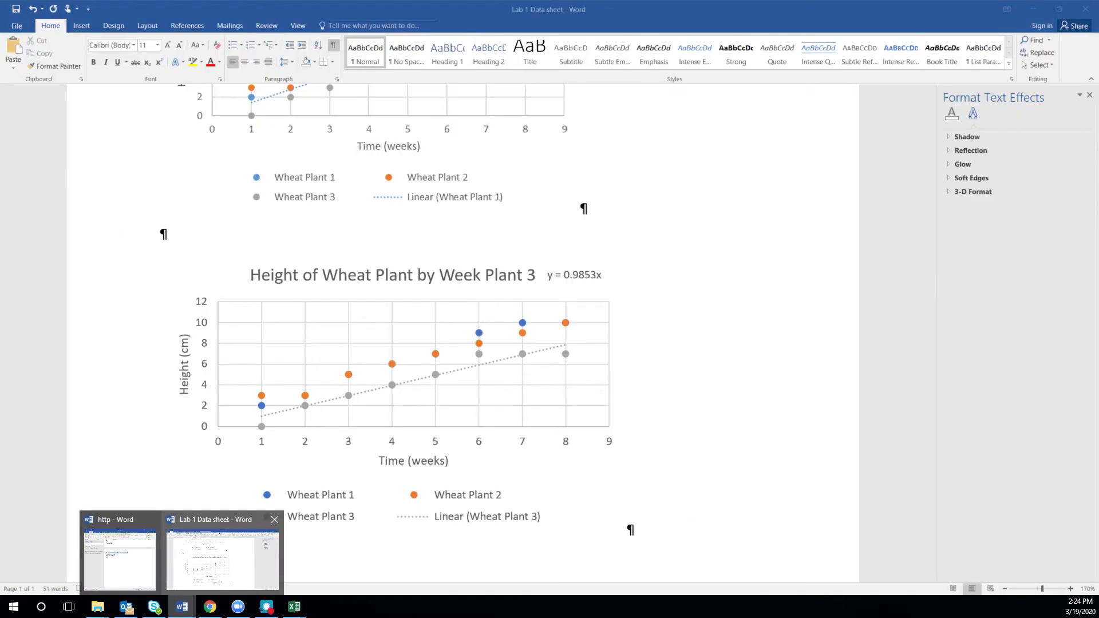
pyautogui.rightClick(161, 234)
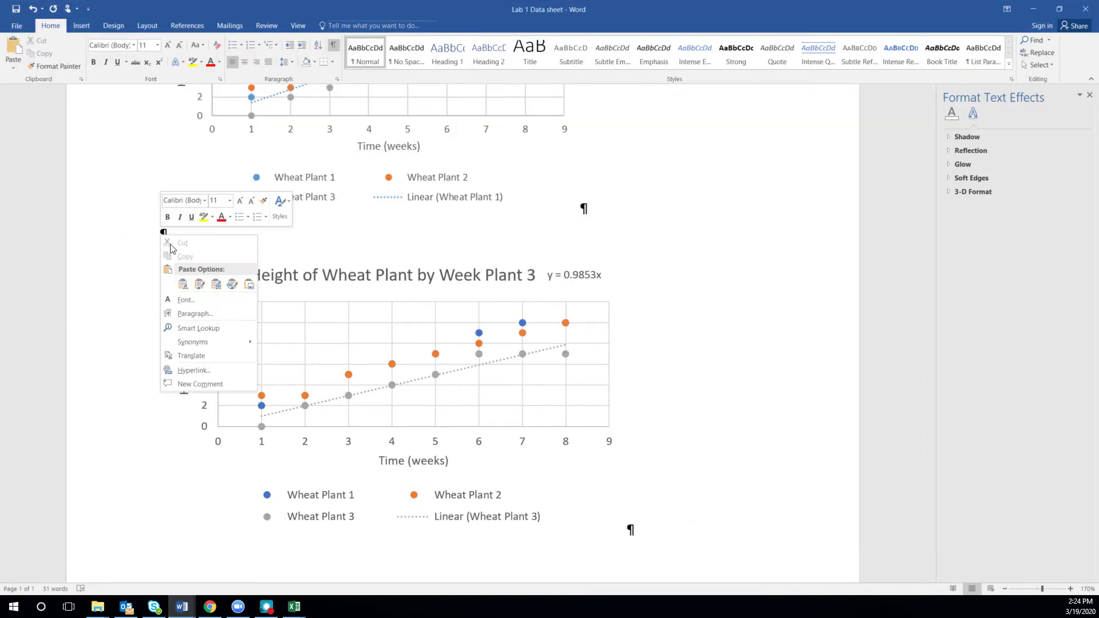
pyautogui.click(249, 285)
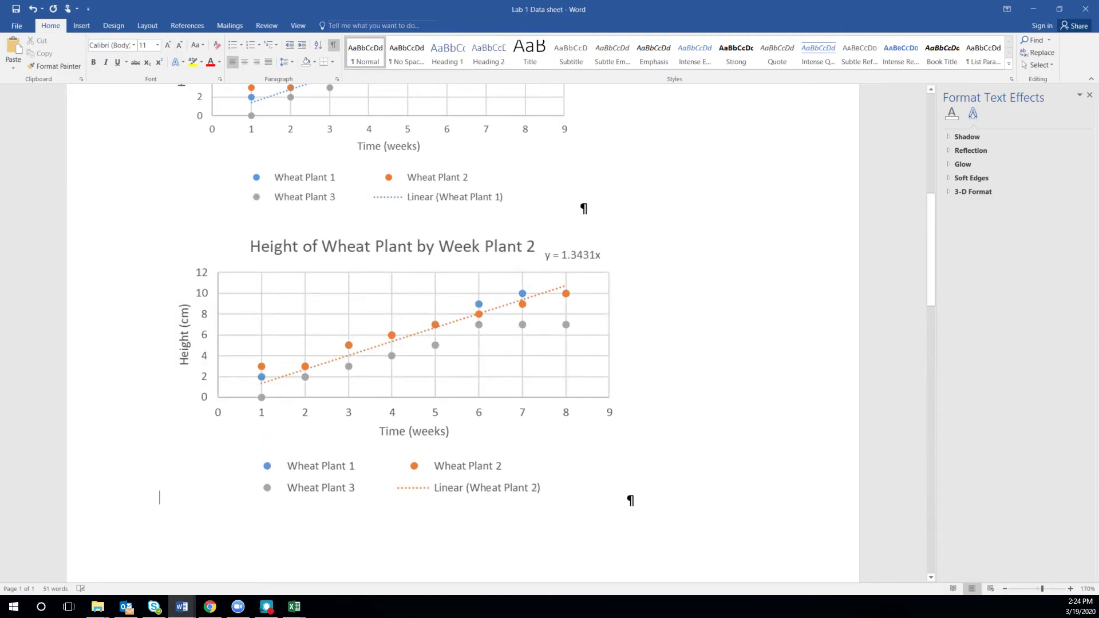
# Shrink the Plant 2 chart picture to 4.5" wide and 2.7" high, keeping its proportions.
pyautogui.click(491, 400)
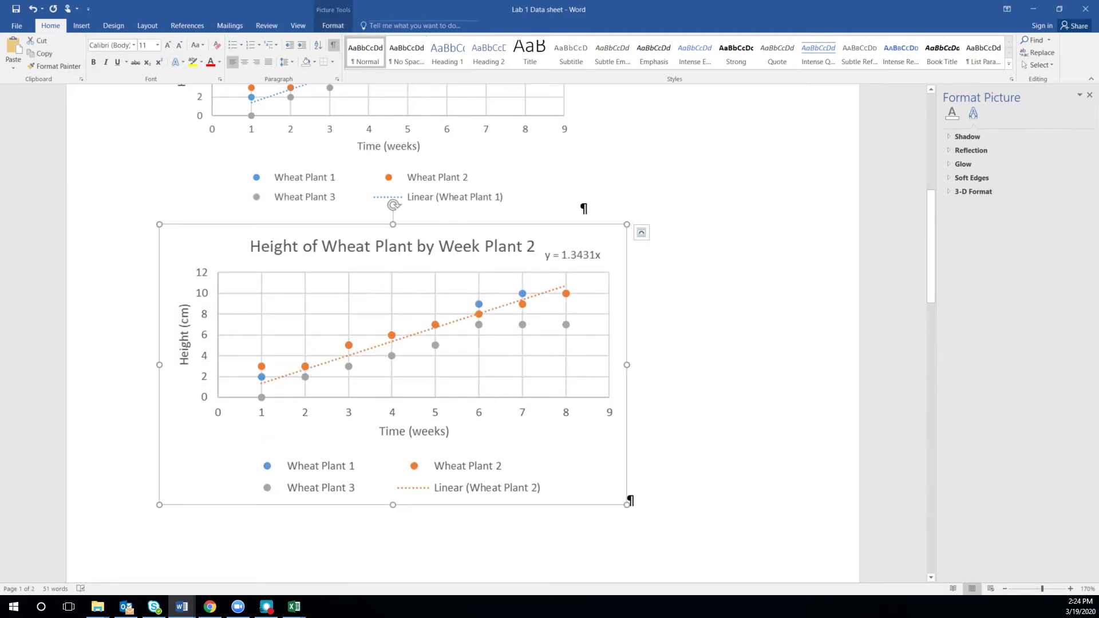
pyautogui.scroll(-10, 491, 400)
pyautogui.click(480, 366)
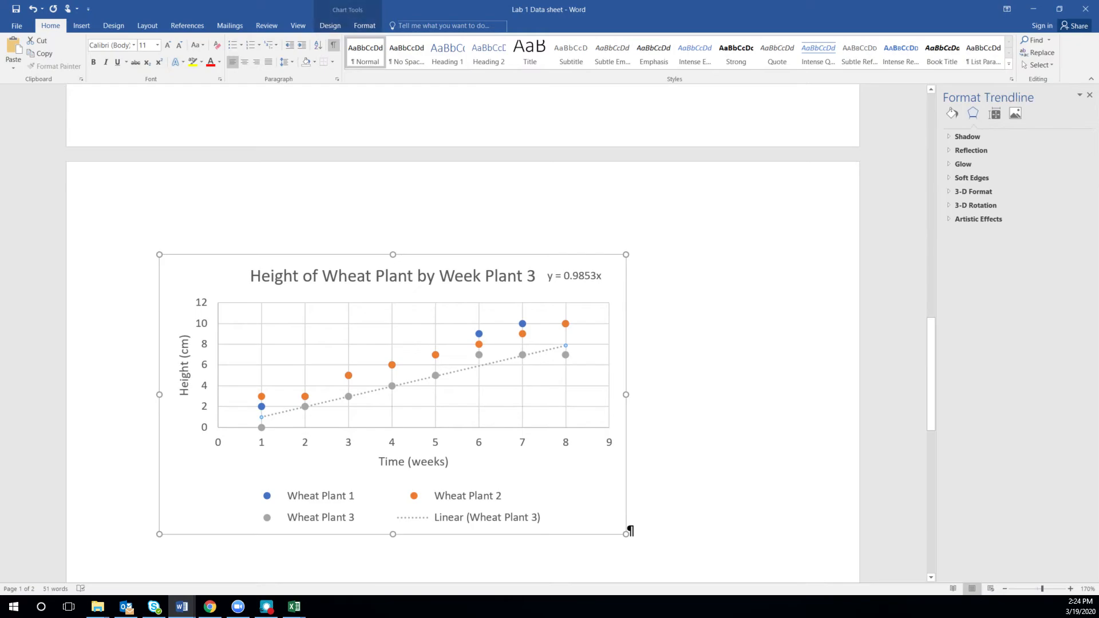
pyautogui.scroll(5, 481, 367)
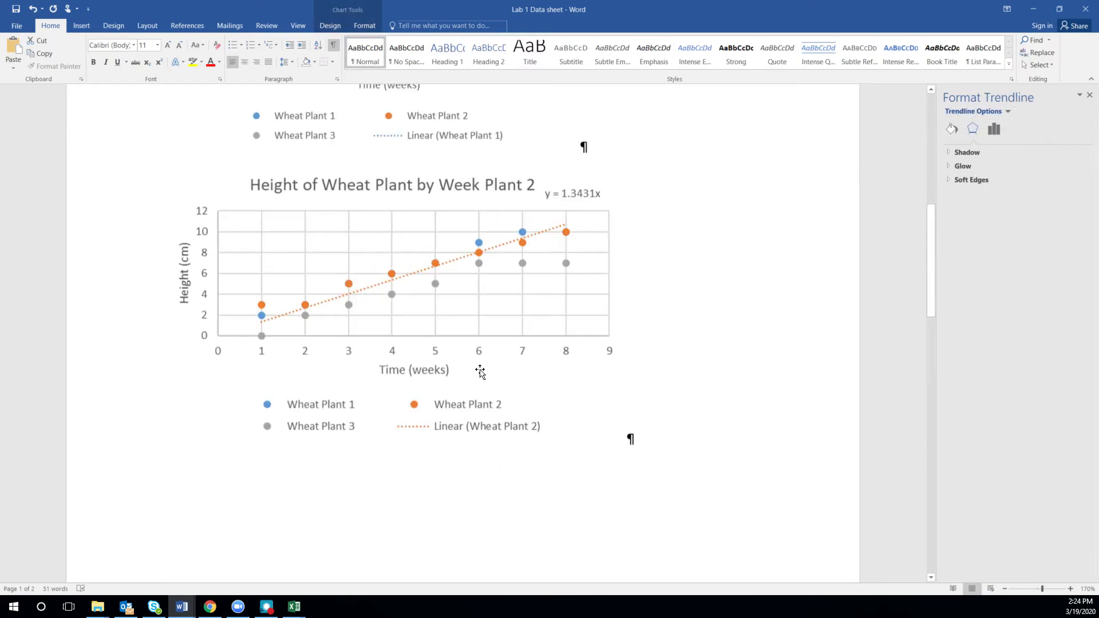
pyautogui.click(491, 313)
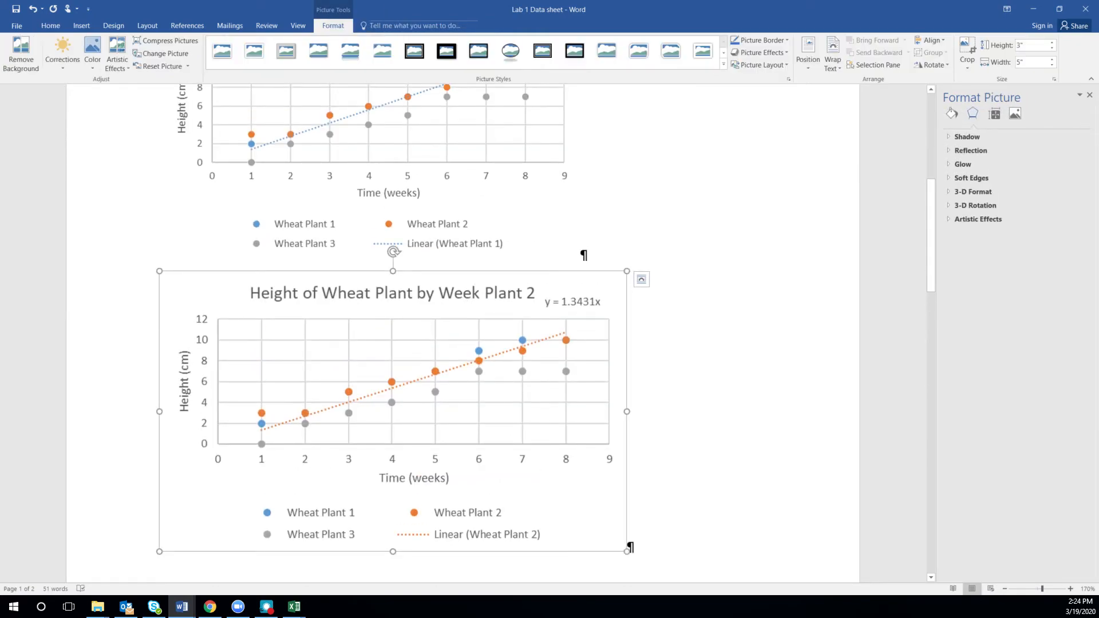
pyautogui.moveTo(628, 551); pyautogui.dragTo(590, 528)
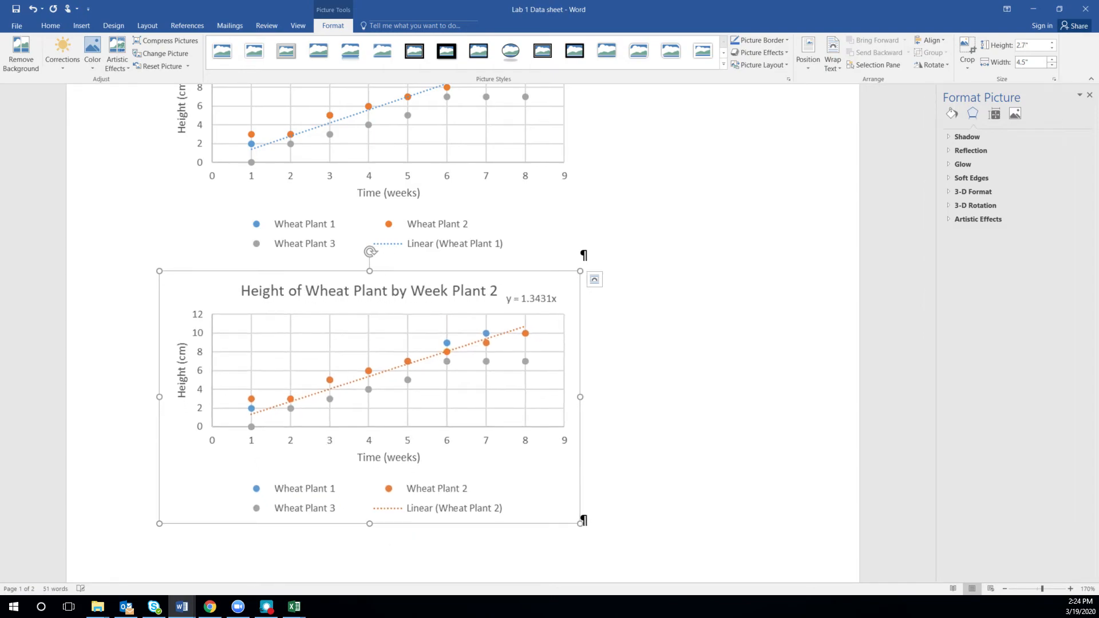
# Try to resize the Plant 3 chart on the second page by its corner.
pyautogui.scroll(-12, 714, 256)
pyautogui.click(500, 371)
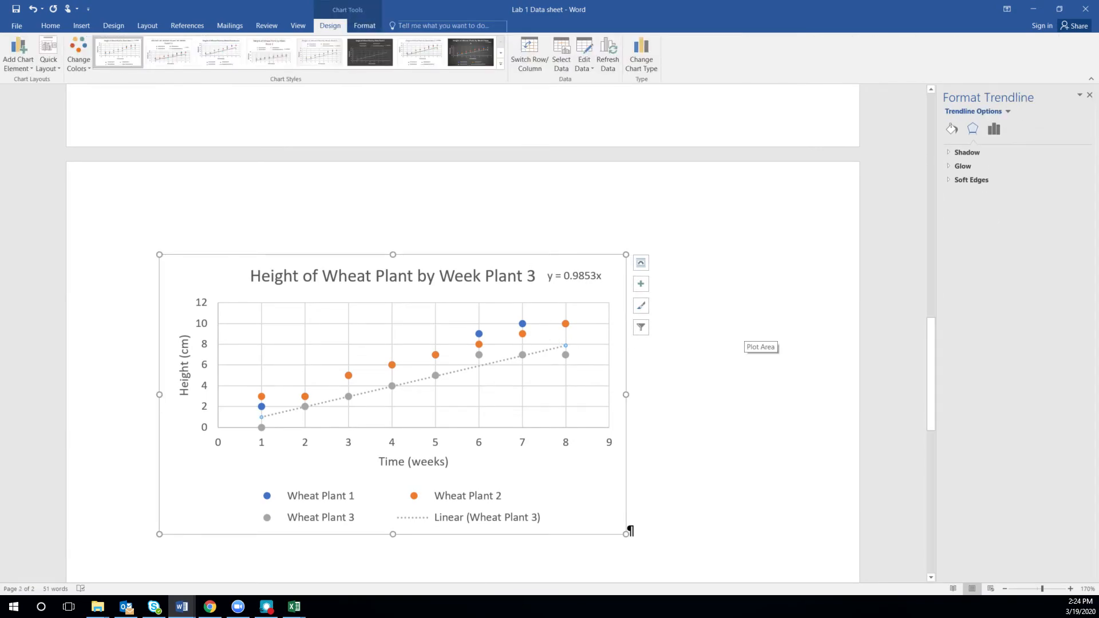
pyautogui.click(628, 527)
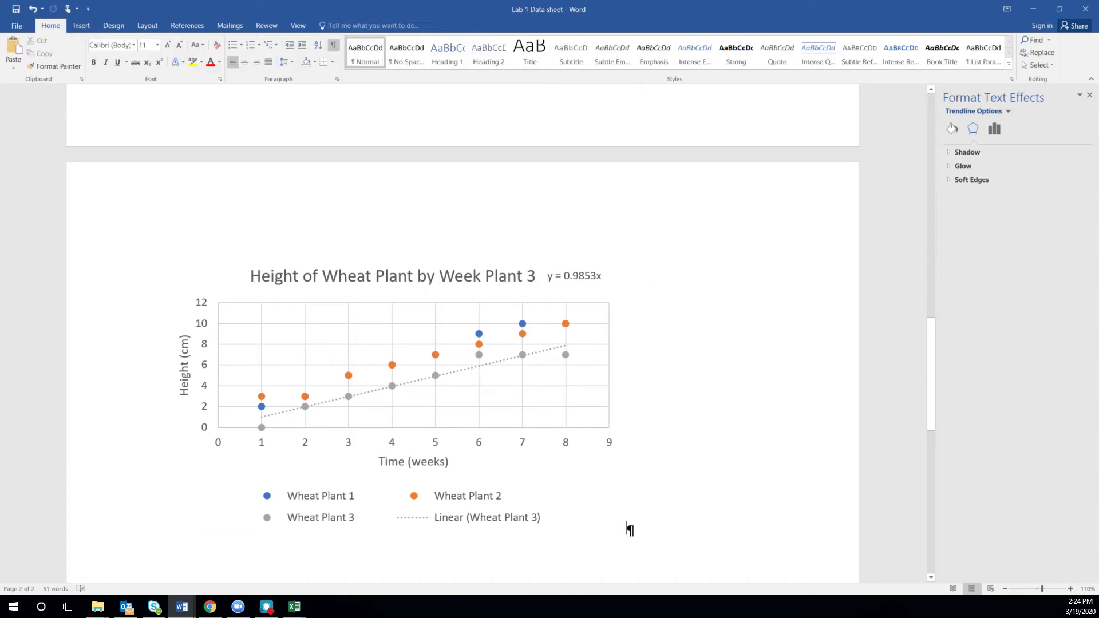
pyautogui.click(588, 309)
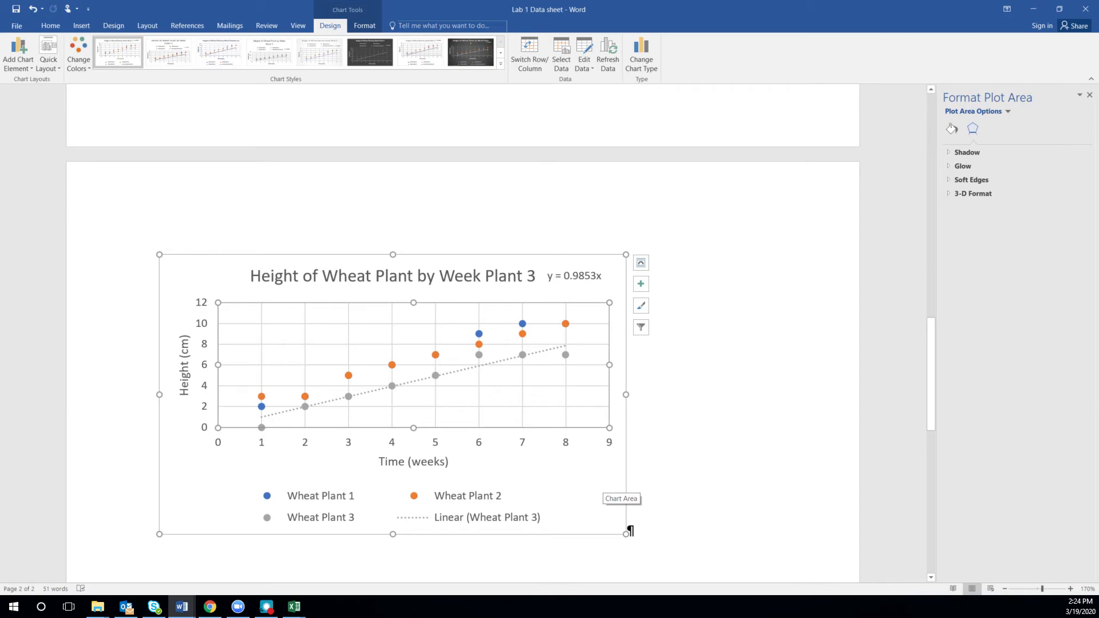
pyautogui.click(628, 528)
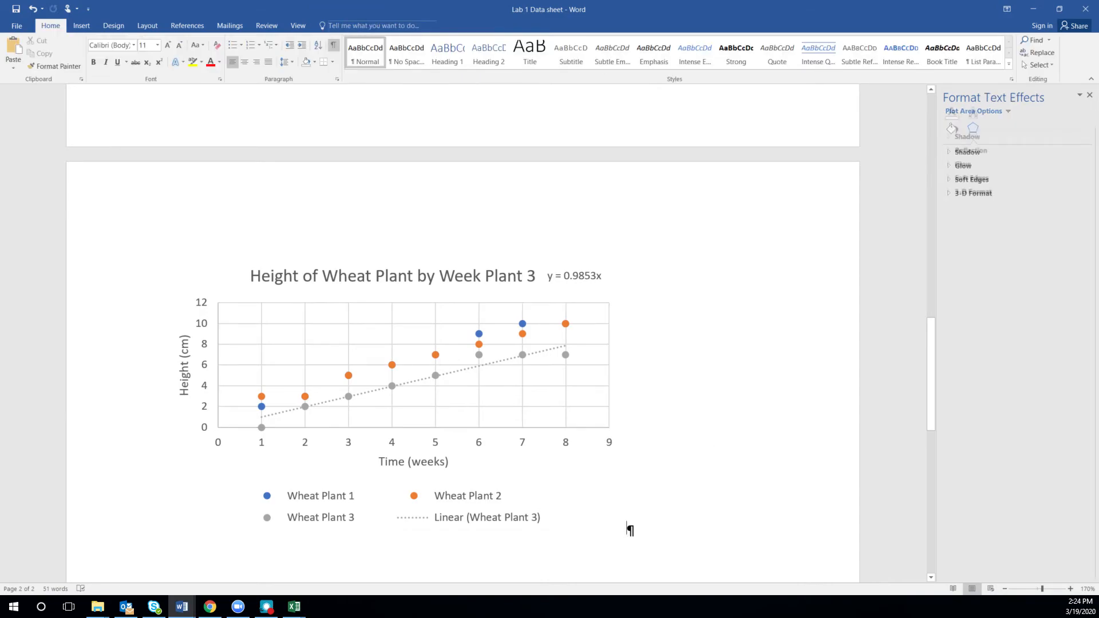
# Delete the Plant 3 chart from the Word document, keeping its empty line below the Plant 2 picture.
pyautogui.click(212, 273)
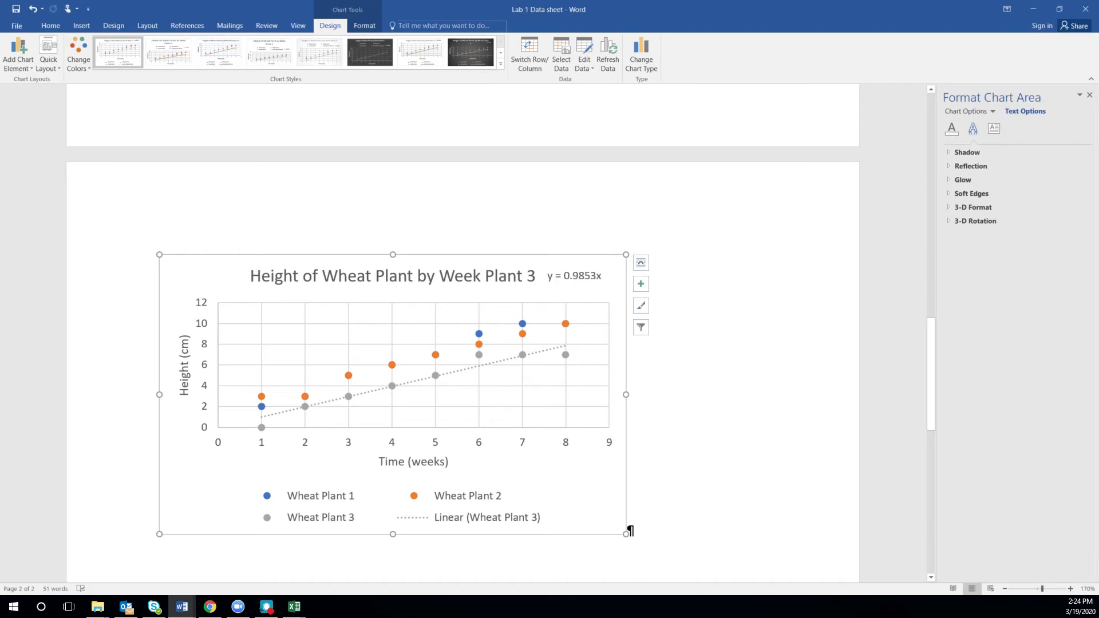
pyautogui.press('Delete')
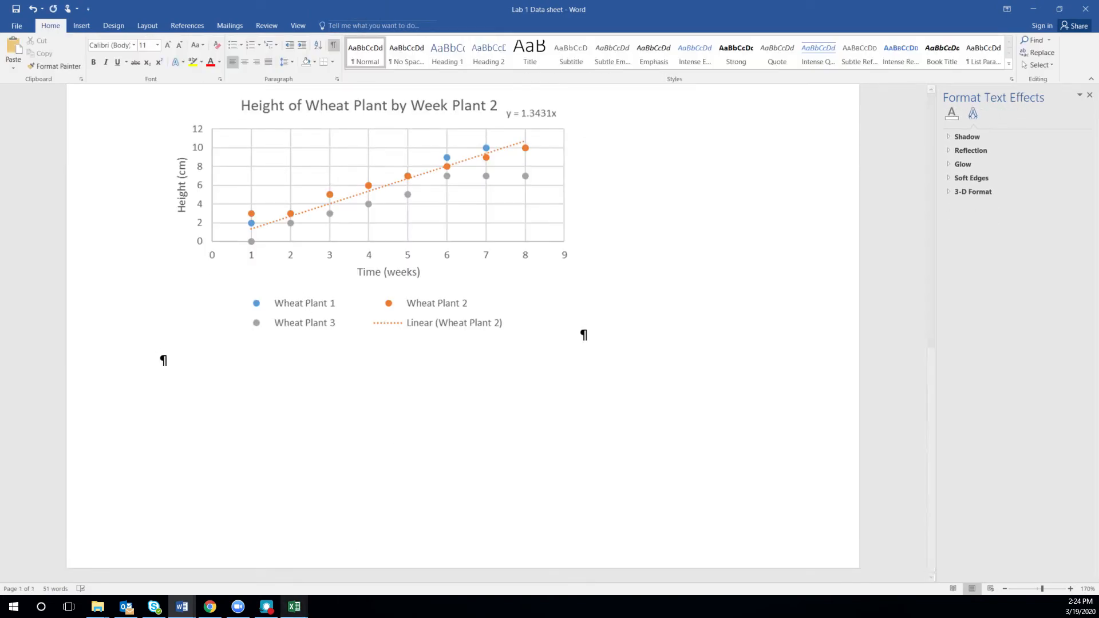
# Switch to the Plants workbook in Excel, bring the Plant 3 chart fully into view, and copy it.
pyautogui.moveTo(295, 607)
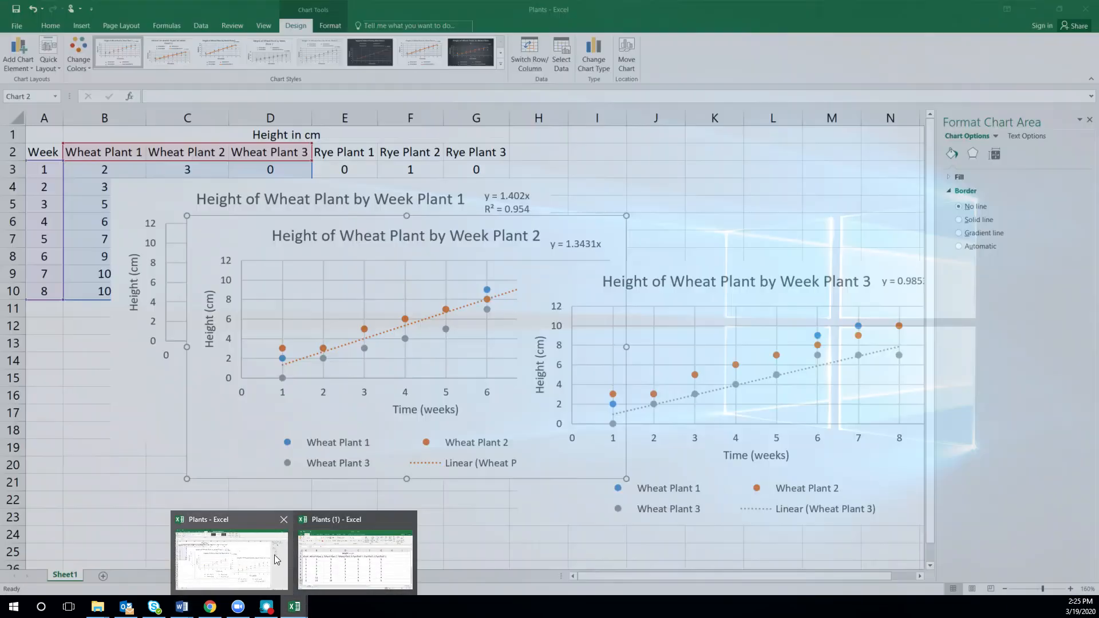
pyautogui.click(274, 555)
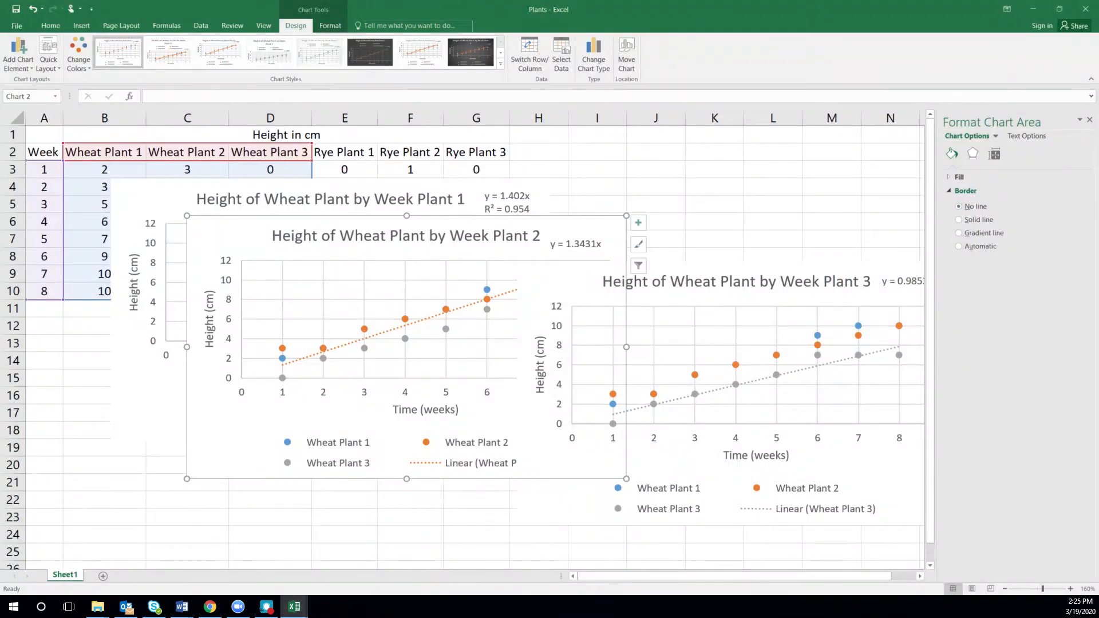
pyautogui.moveTo(628, 298)
pyautogui.mouseDown()
pyautogui.moveTo(436, 275)
pyautogui.moveTo(460, 282)
pyautogui.mouseUp()
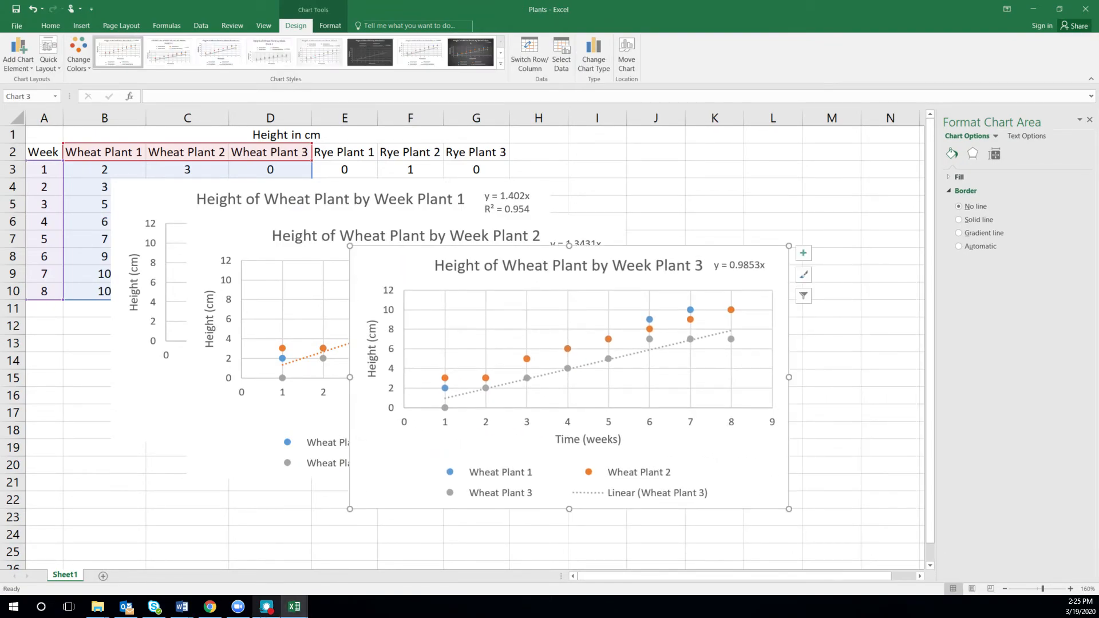
# Return to Lab 1 Data sheet in Word and paste the Plant 3 chart as a picture on the empty line below Plant 2.
pyautogui.click(181, 610)
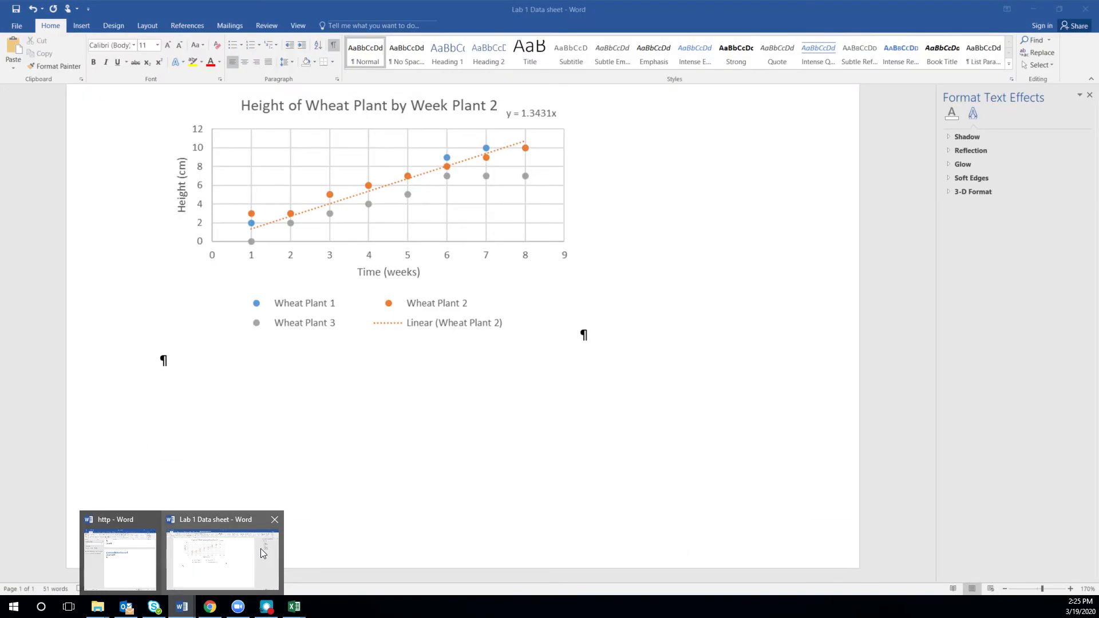
pyautogui.click(222, 552)
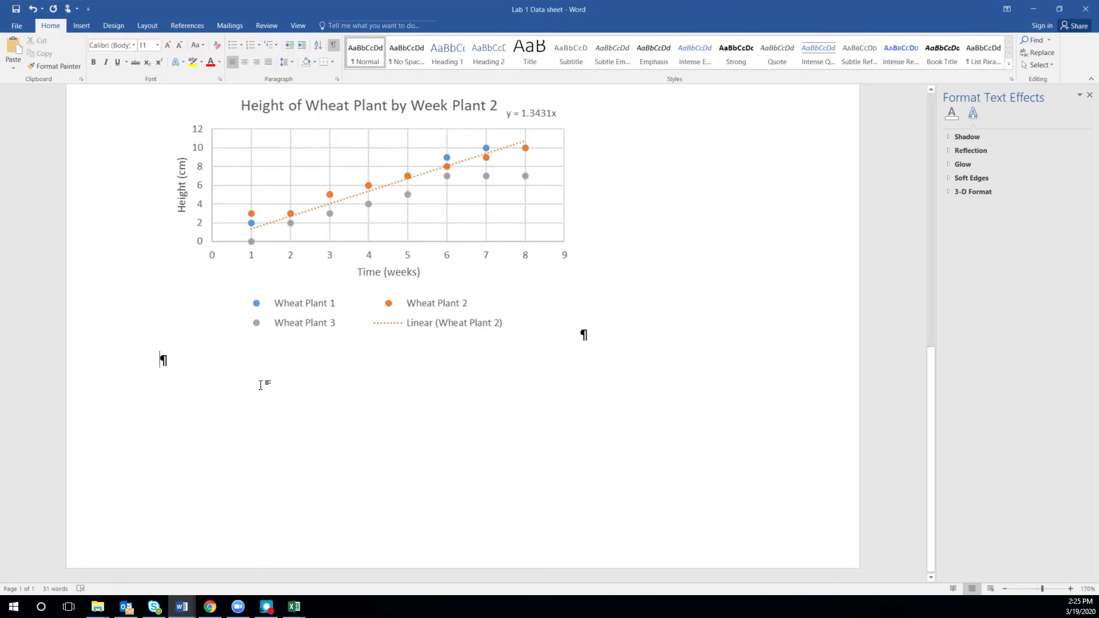
pyautogui.rightClick(161, 360)
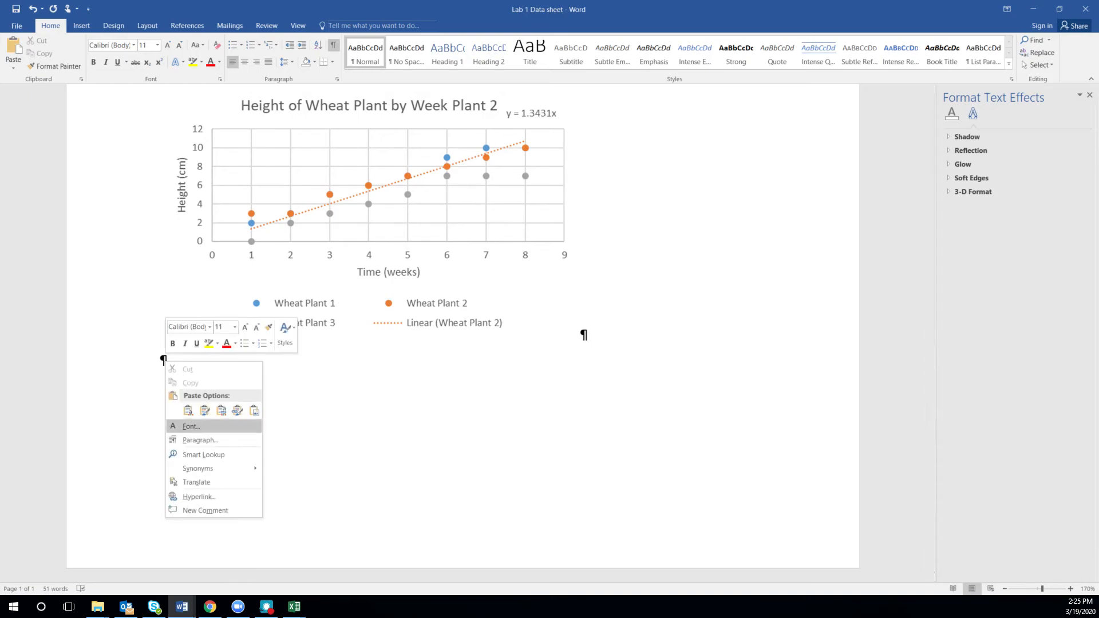
pyautogui.click(255, 411)
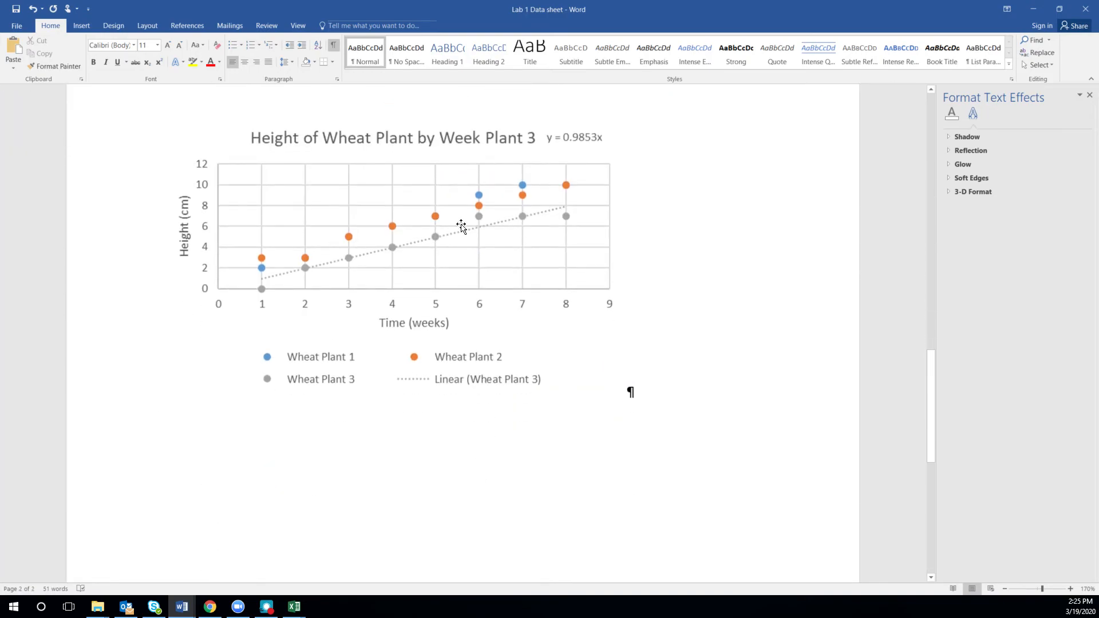
# Shrink the Plant 3 chart picture proportionally to about 4.5" wide and 2.7" high.
pyautogui.click(461, 226)
pyautogui.doubleClick(462, 225)
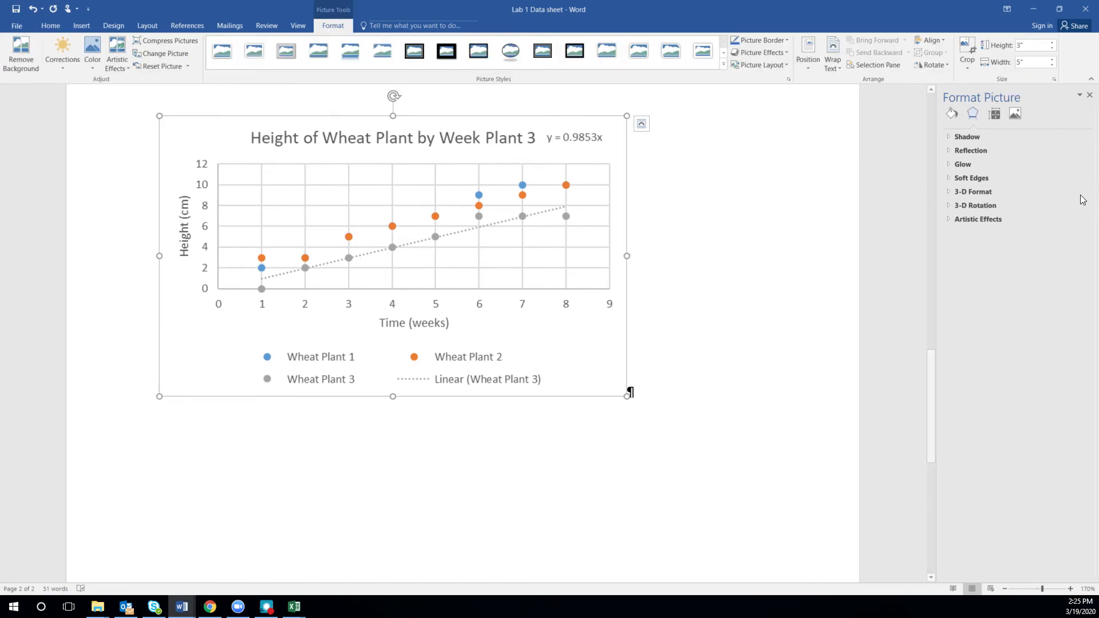
pyautogui.moveTo(628, 396); pyautogui.dragTo(584, 366)
# Remove the paragraph breaks after the Plant 1 and Plant 2 pictures to close up the gaps between the three charts.
pyautogui.scroll(8, 726, 245)
pyautogui.scroll(9, 733, 249)
pyautogui.scroll(-3, 556, 396)
pyautogui.click(593, 349)
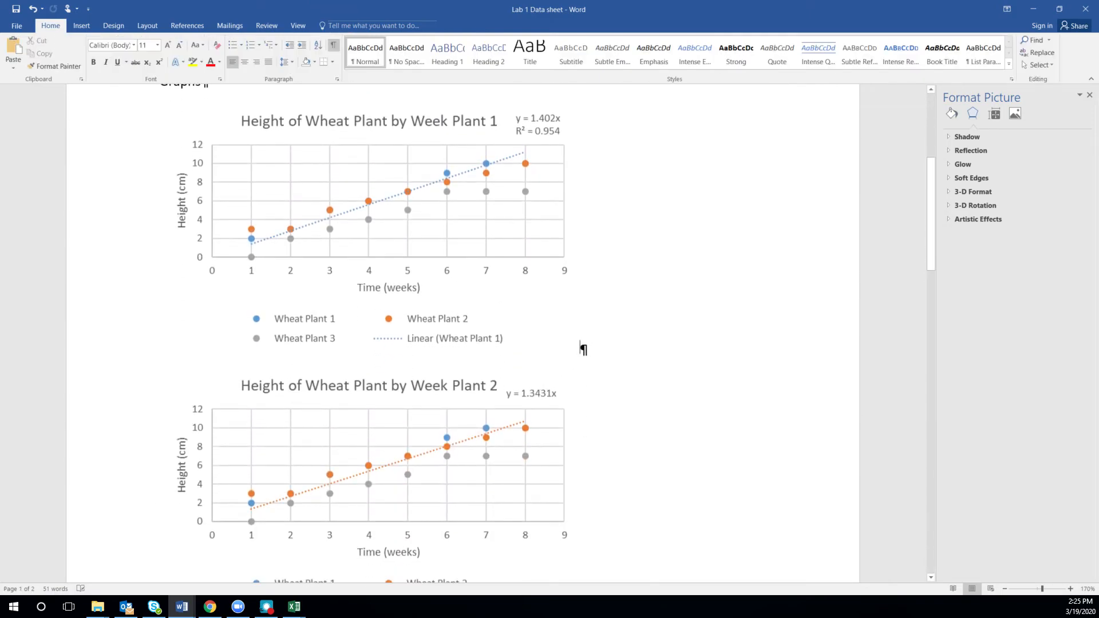
pyautogui.press('BackSpace')
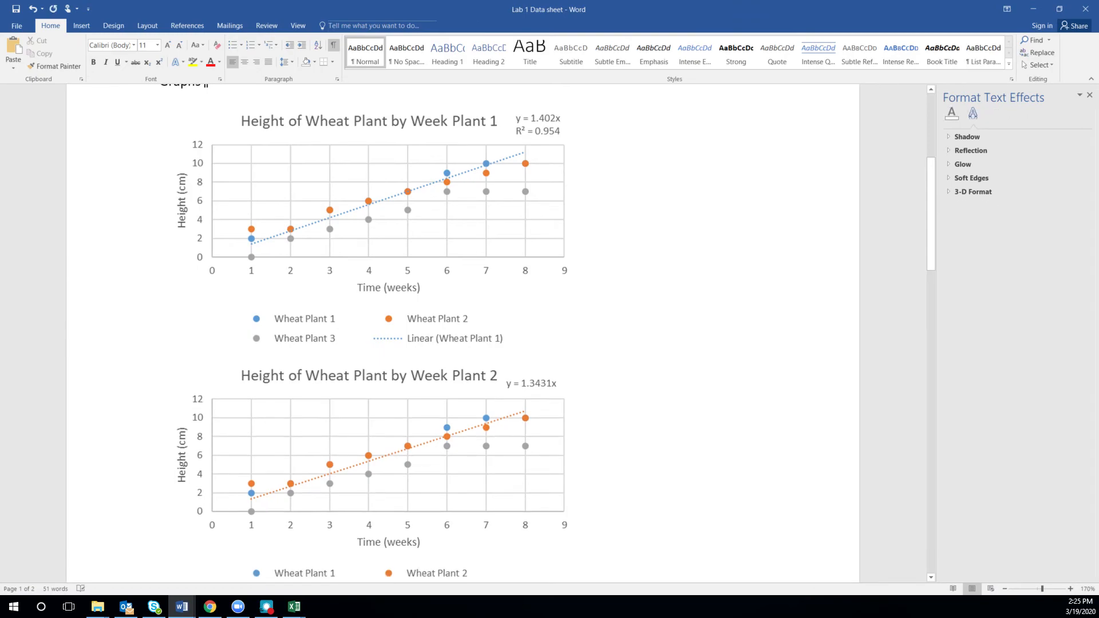
pyautogui.scroll(-6, 743, 346)
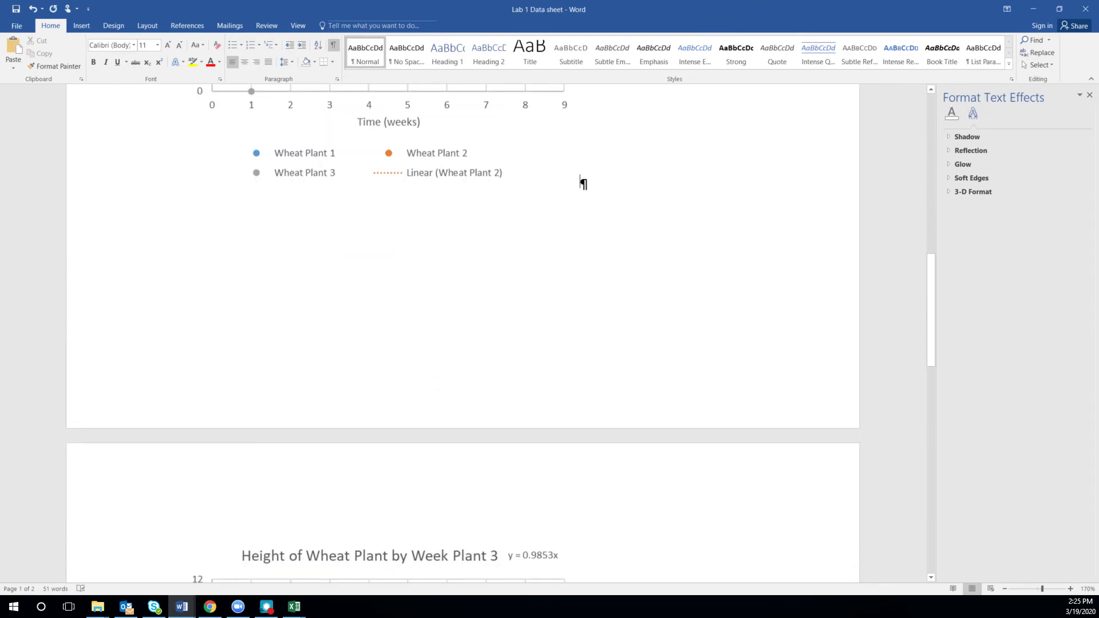
pyautogui.press('Delete')
pyautogui.scroll(4, 463, 334)
pyautogui.scroll(-3, 463, 334)
pyautogui.scroll(-4, 462, 333)
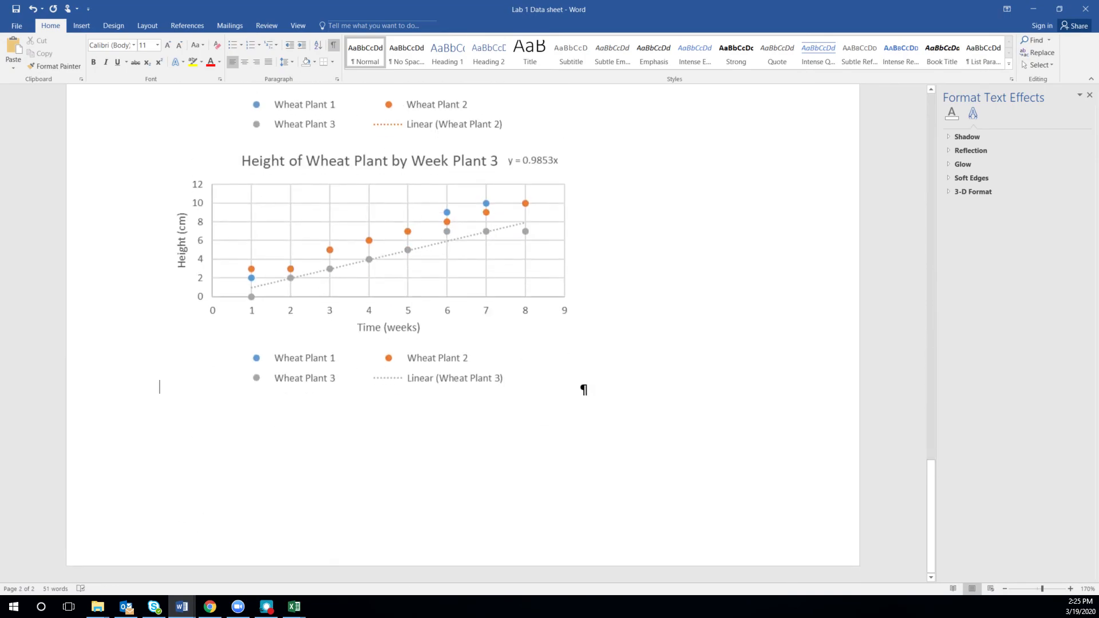
# Center the paragraph containing the three chart pictures on the page.
pyautogui.scroll(7, 581, 434)
pyautogui.click(355, 349)
pyautogui.click(245, 62)
pyautogui.scroll(-6, 481, 243)
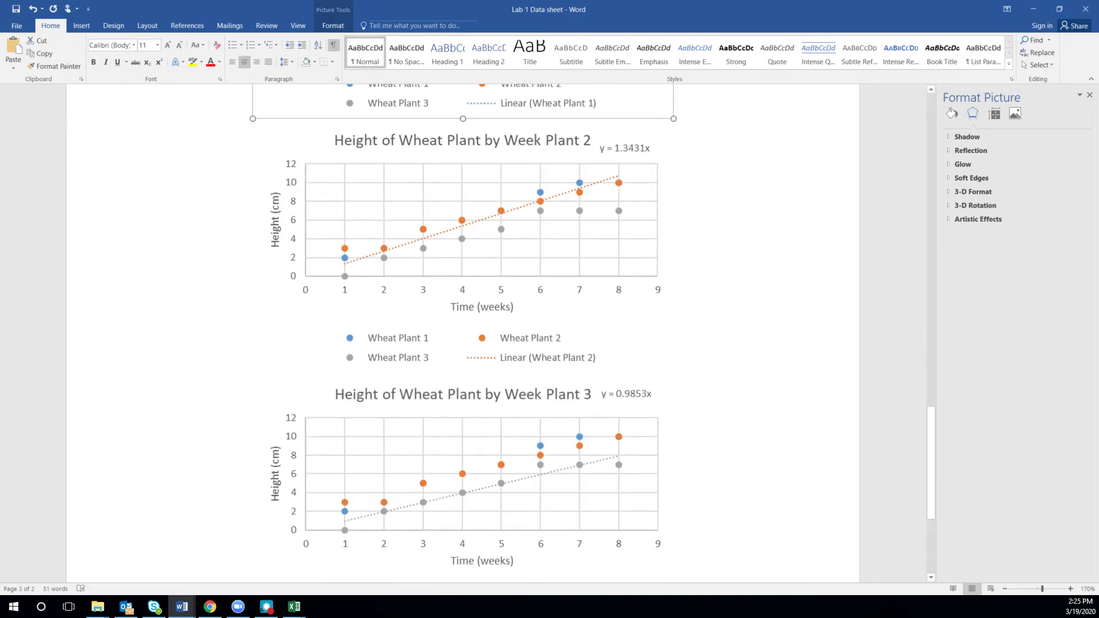
pyautogui.scroll(-3, 725, 270)
pyautogui.scroll(8, 761, 273)
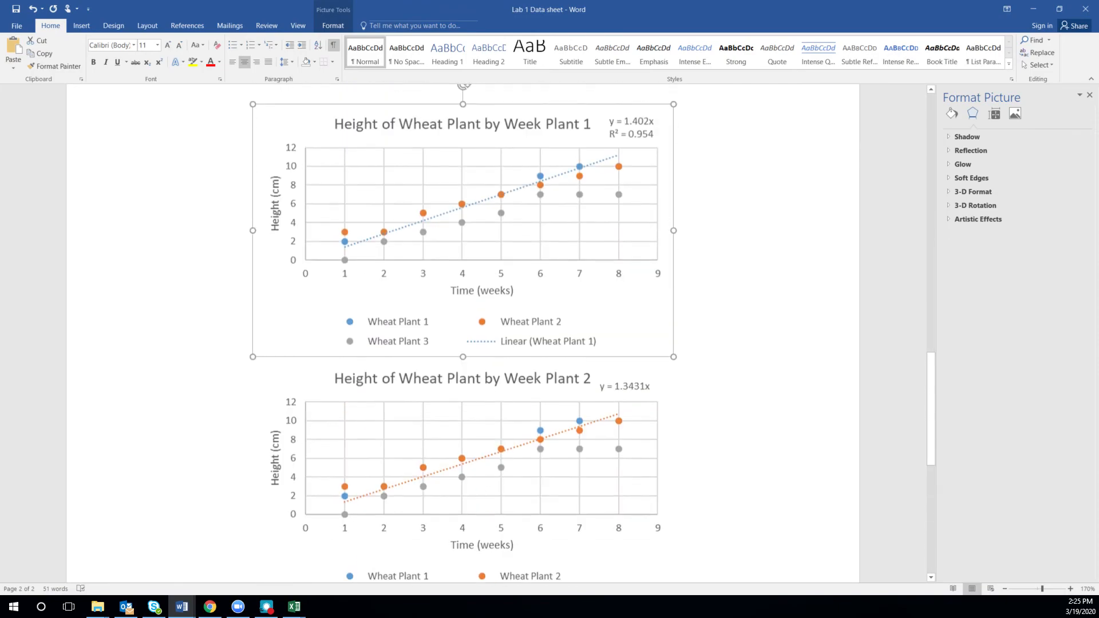
# Examine the blank space on the first page and how the charts are distributed across both pages.
pyautogui.click(761, 274)
pyautogui.scroll(5, 762, 257)
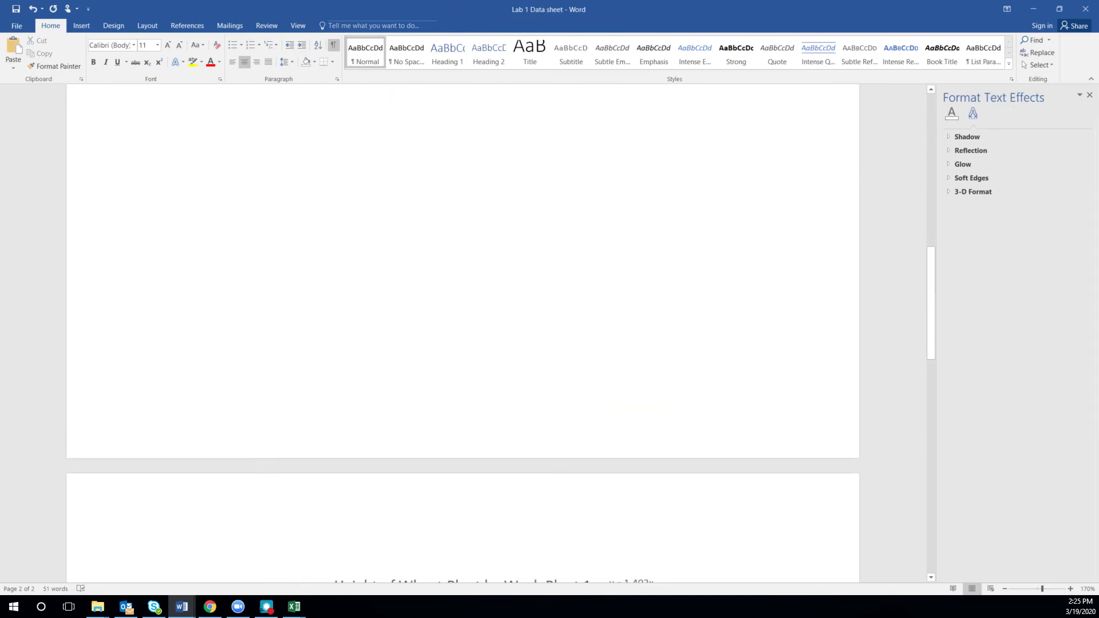
pyautogui.scroll(5, 762, 255)
pyautogui.scroll(-4, 235, 326)
pyautogui.scroll(-3, 254, 284)
pyautogui.scroll(-4, 254, 284)
pyautogui.scroll(-4, 674, 407)
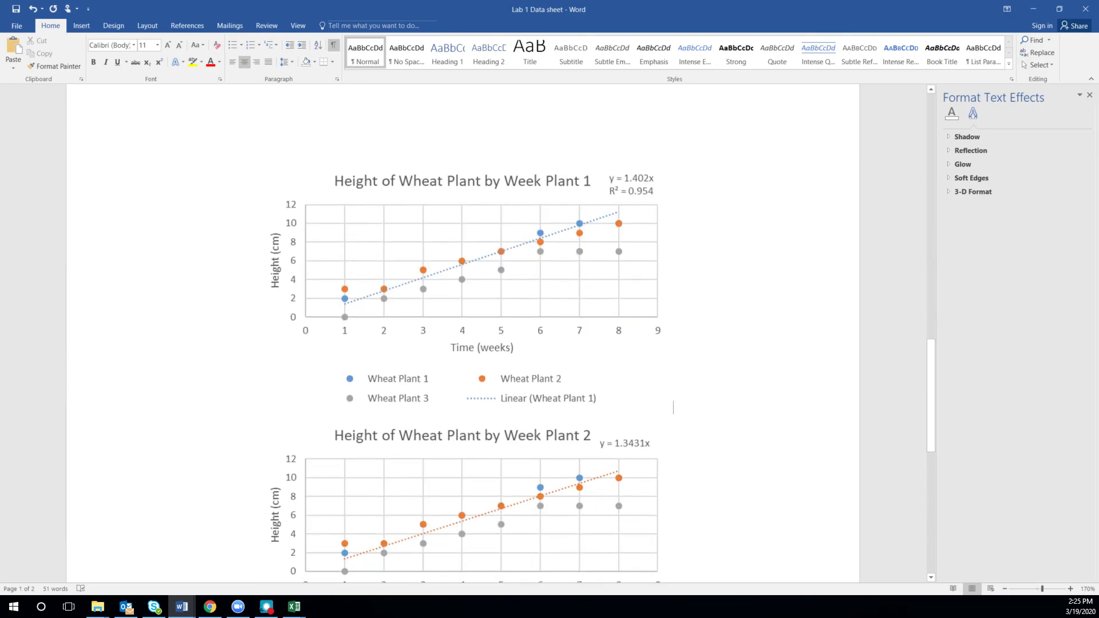
pyautogui.scroll(5, 674, 407)
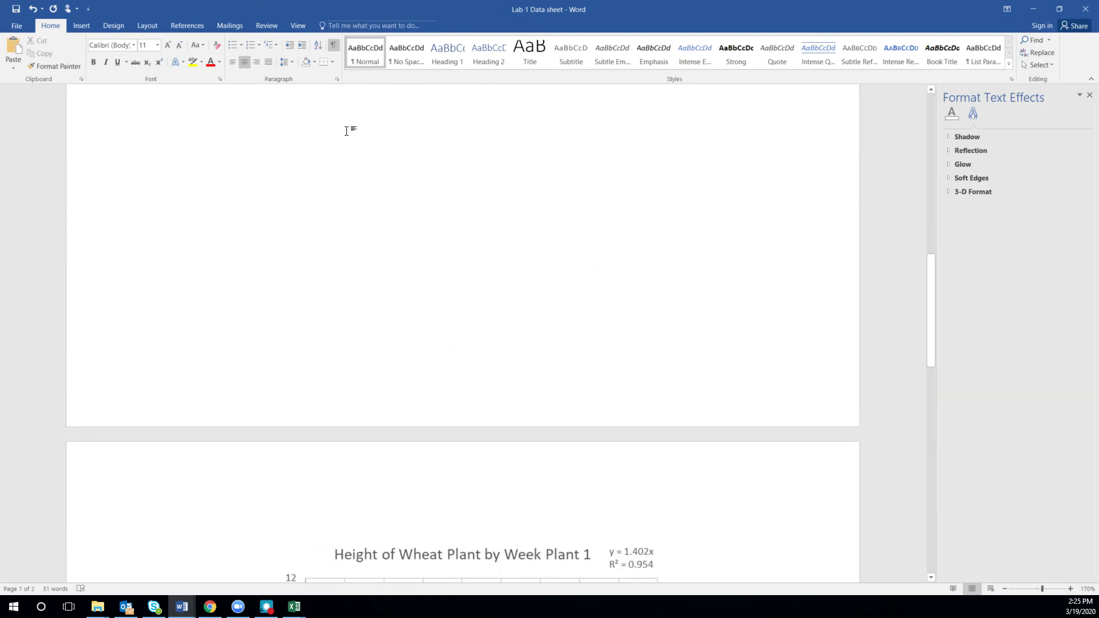
pyautogui.scroll(9, 337, 285)
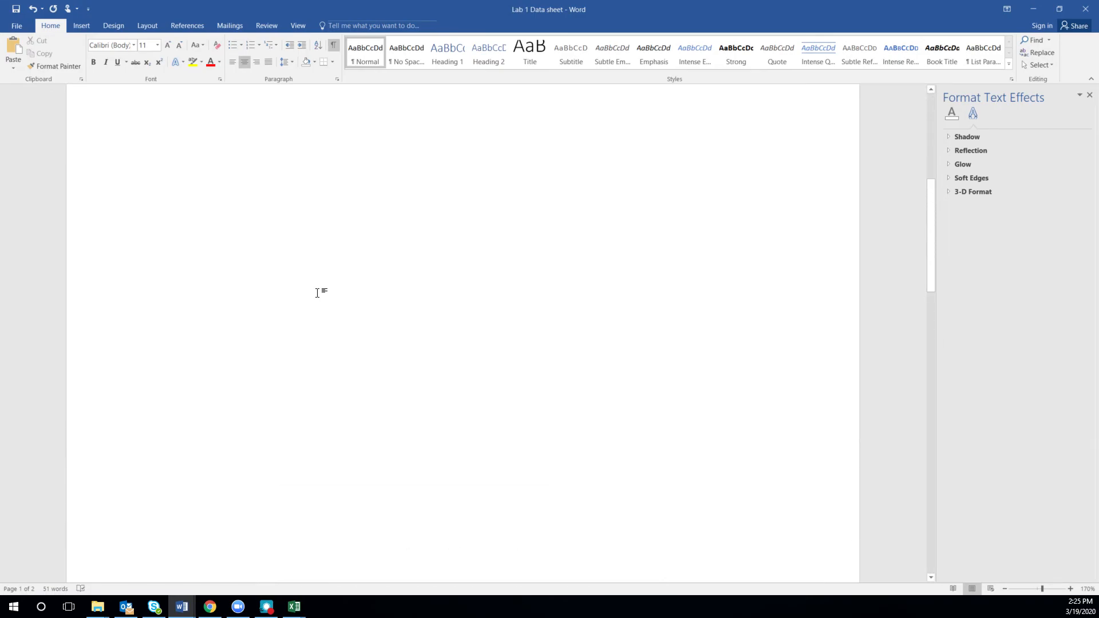
pyautogui.scroll(-9, 307, 319)
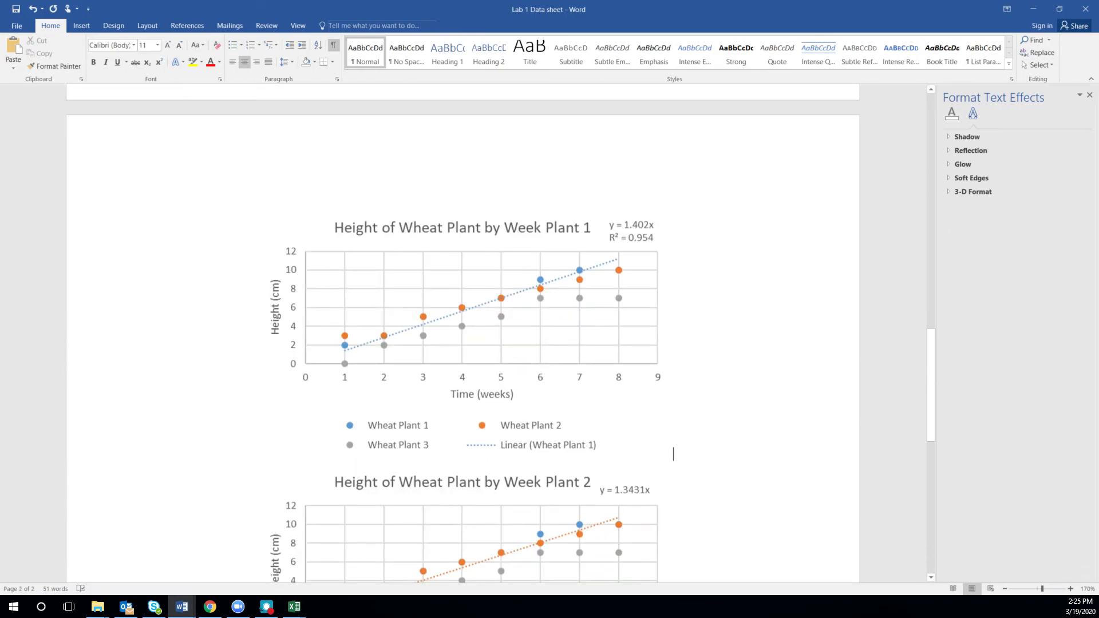
# Reduce the Plant 1 and Plant 2 chart pictures to 4.4" wide and 2.64" high.
pyautogui.doubleClick(670, 452)
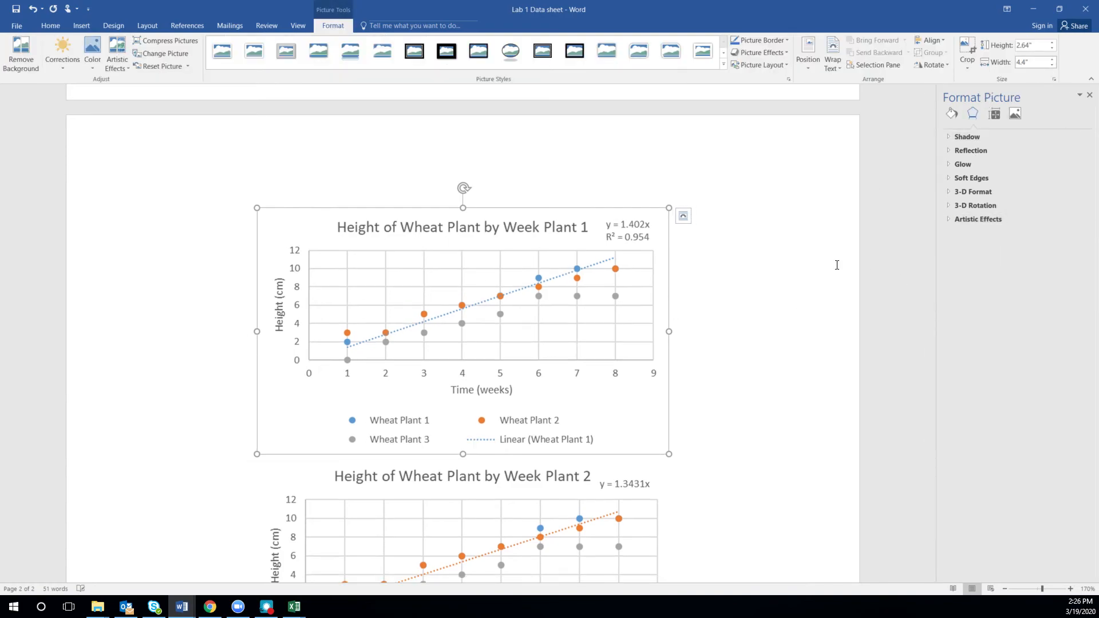
pyautogui.scroll(-7, 694, 351)
pyautogui.click(629, 228)
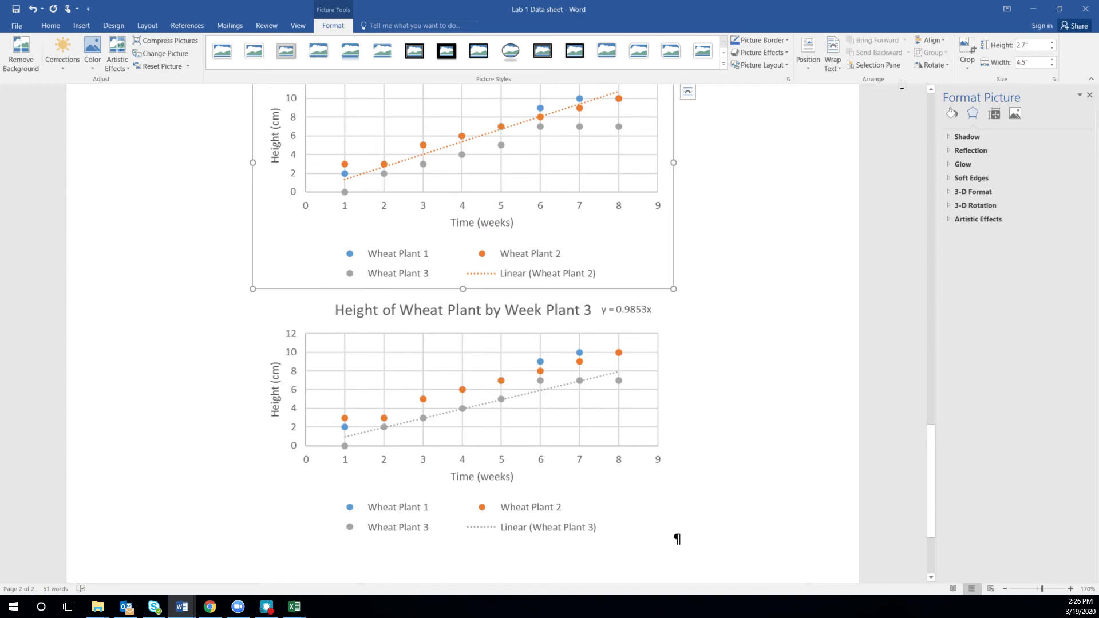
pyautogui.scroll(-3, 800, 270)
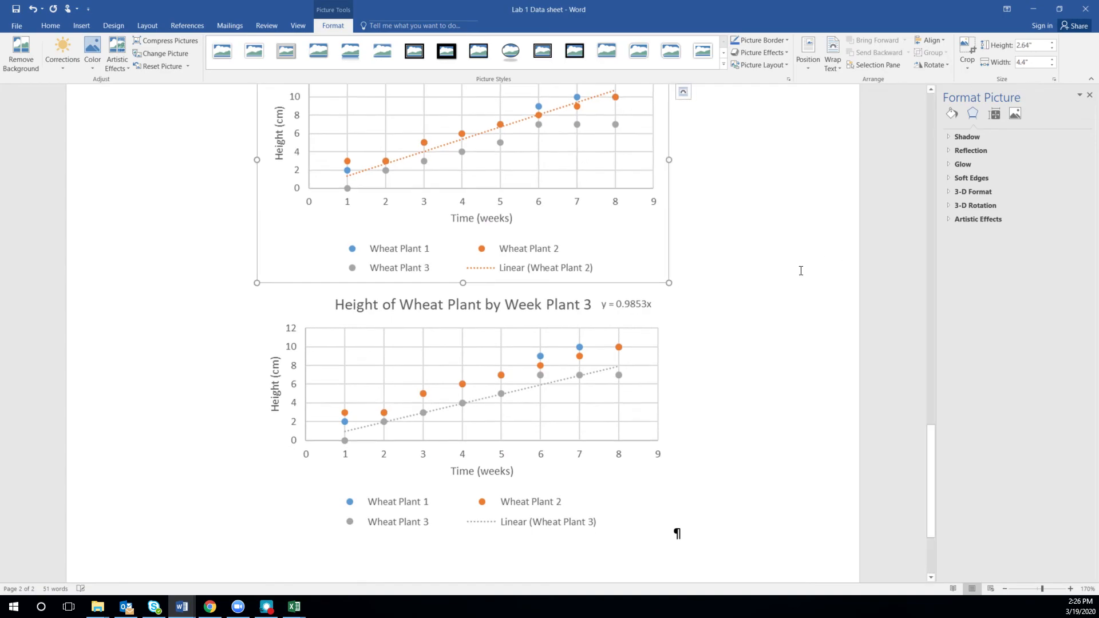
# Reduce the Plant 3 chart picture to 4.1" wide and 2.46" high.
pyautogui.click(601, 238)
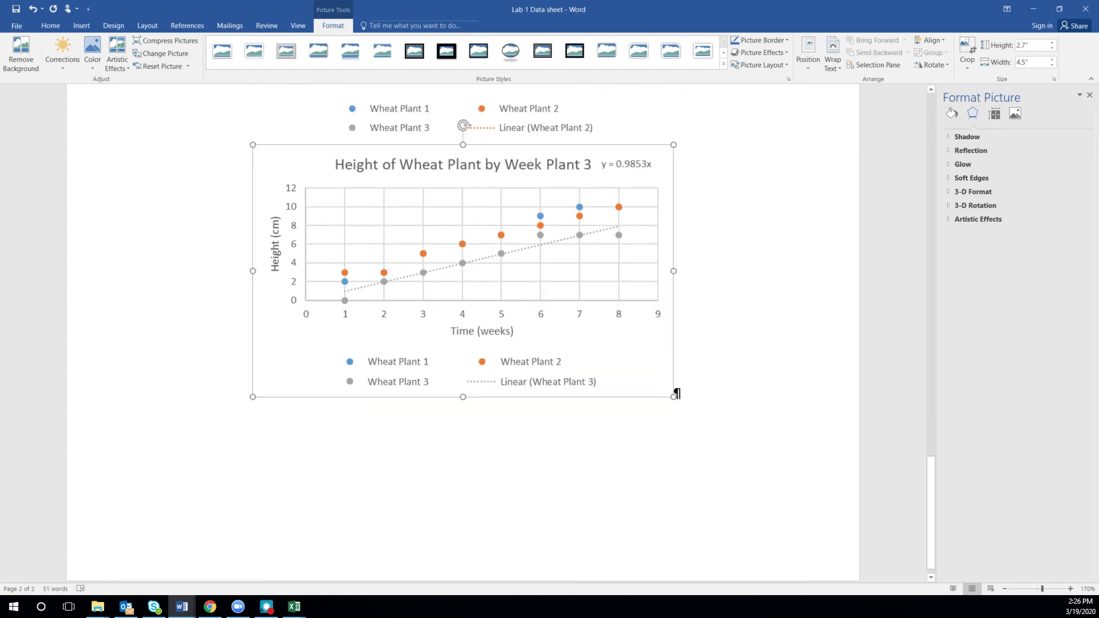
pyautogui.click(1052, 65)
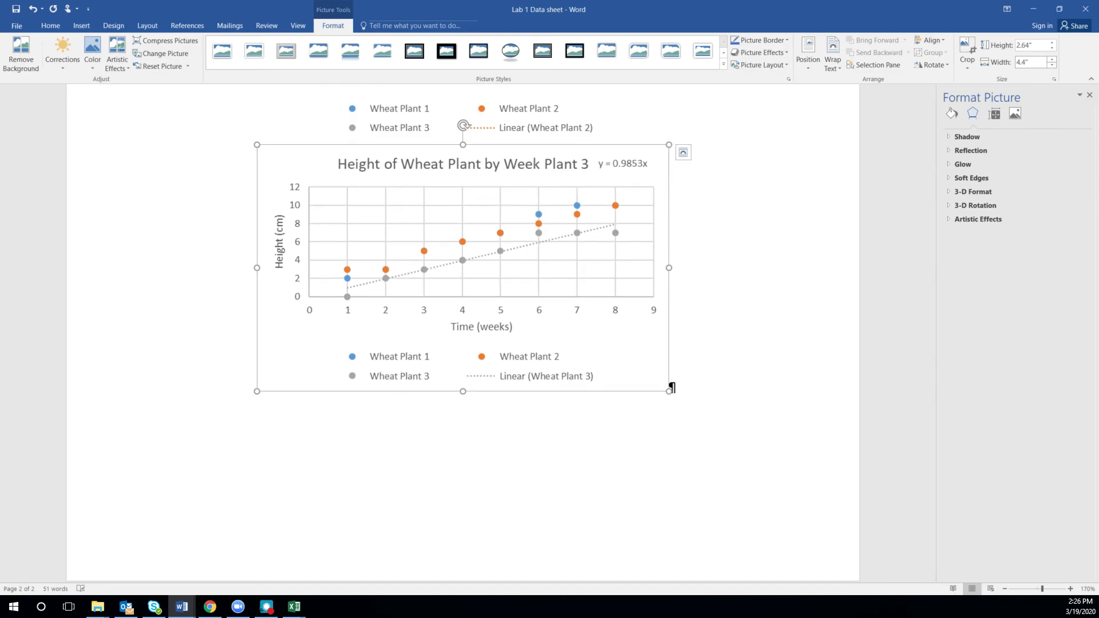
pyautogui.click(1052, 65)
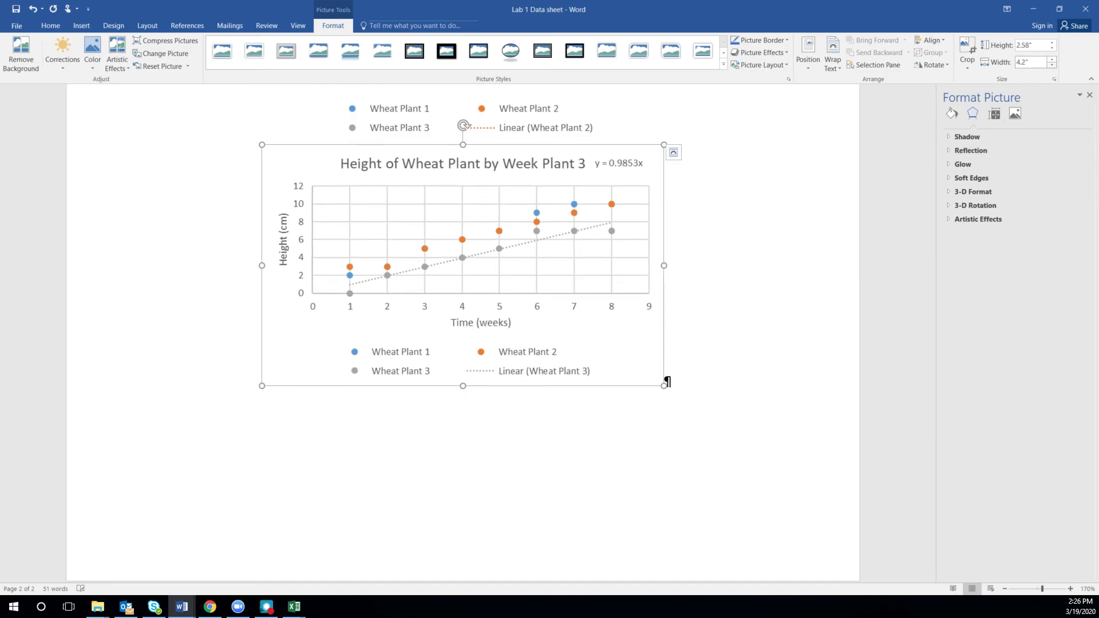
pyautogui.click(1053, 65)
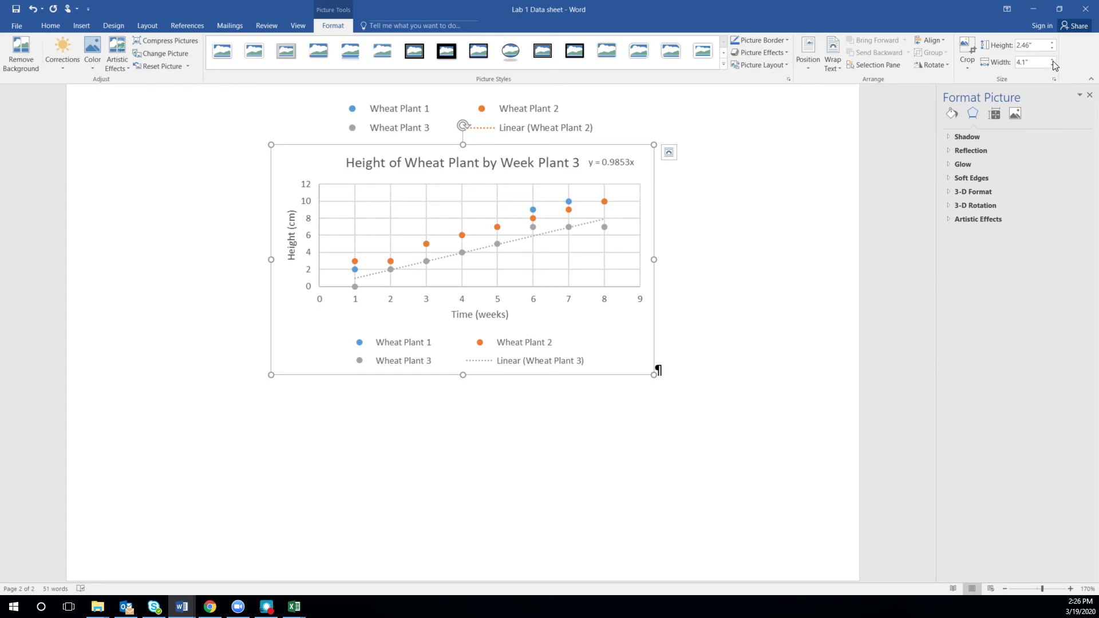
# Reduce the Plant 2 chart picture to 4.1" wide and 2.46" high.
pyautogui.scroll(5, 658, 241)
pyautogui.click(527, 283)
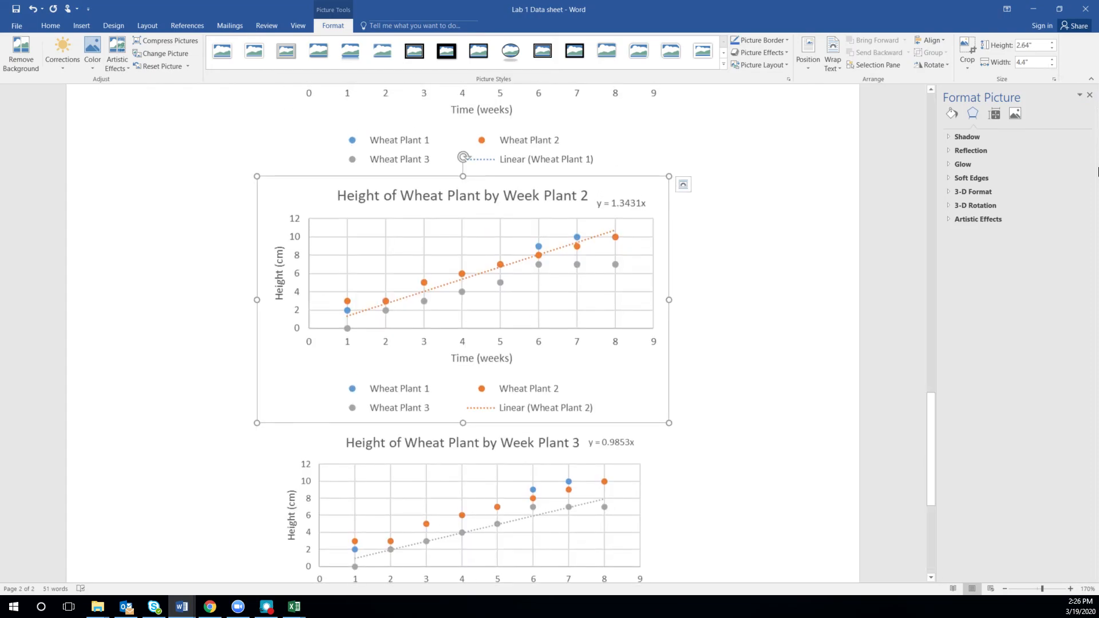
pyautogui.click(1053, 65)
pyautogui.click(1052, 64)
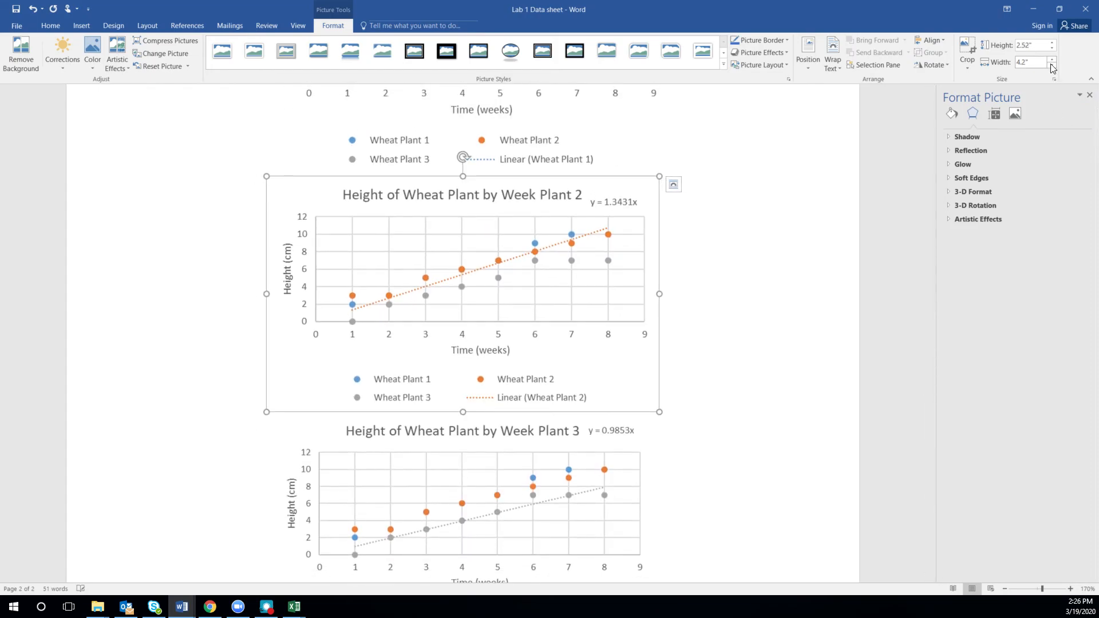
# Reduce the Plant 1 chart picture to 4" wide and 2.4" high.
pyautogui.scroll(4, 522, 253)
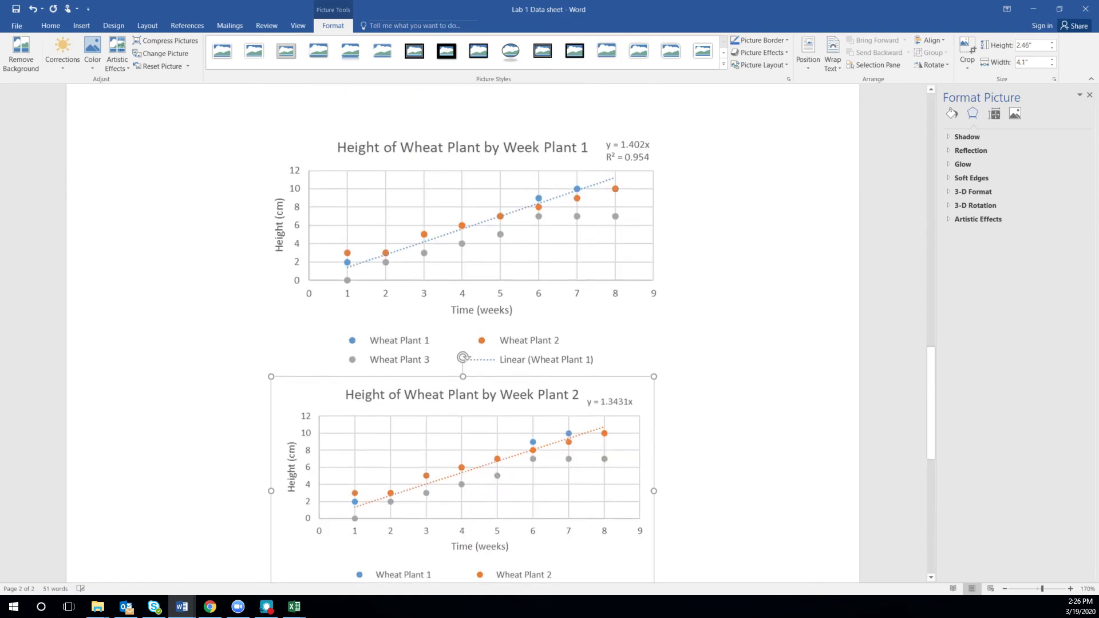
pyautogui.click(527, 254)
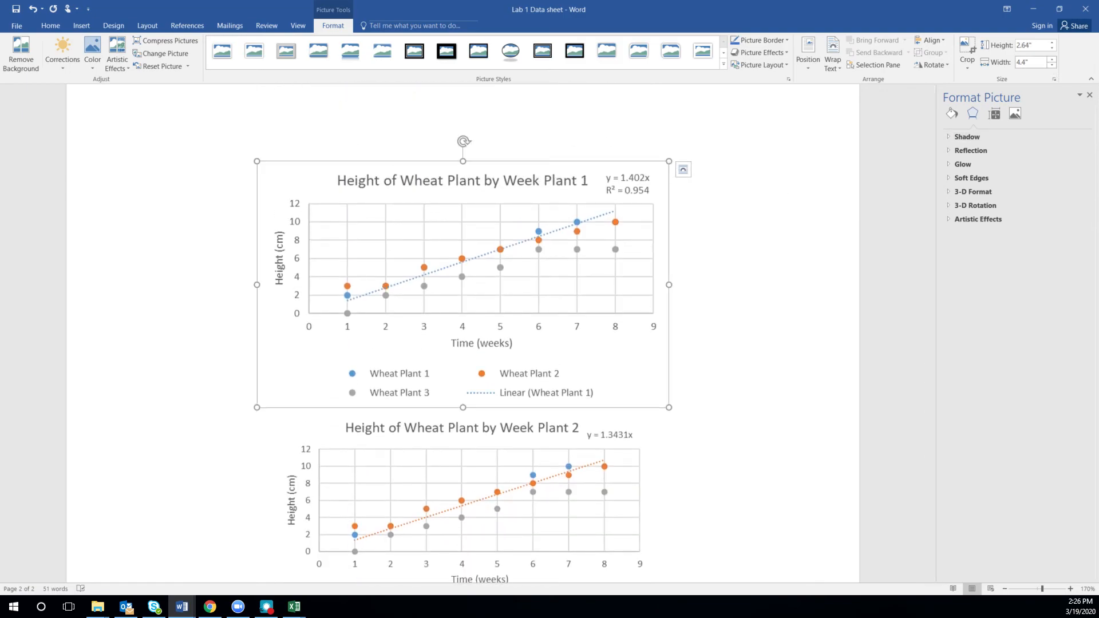
pyautogui.click(1052, 65)
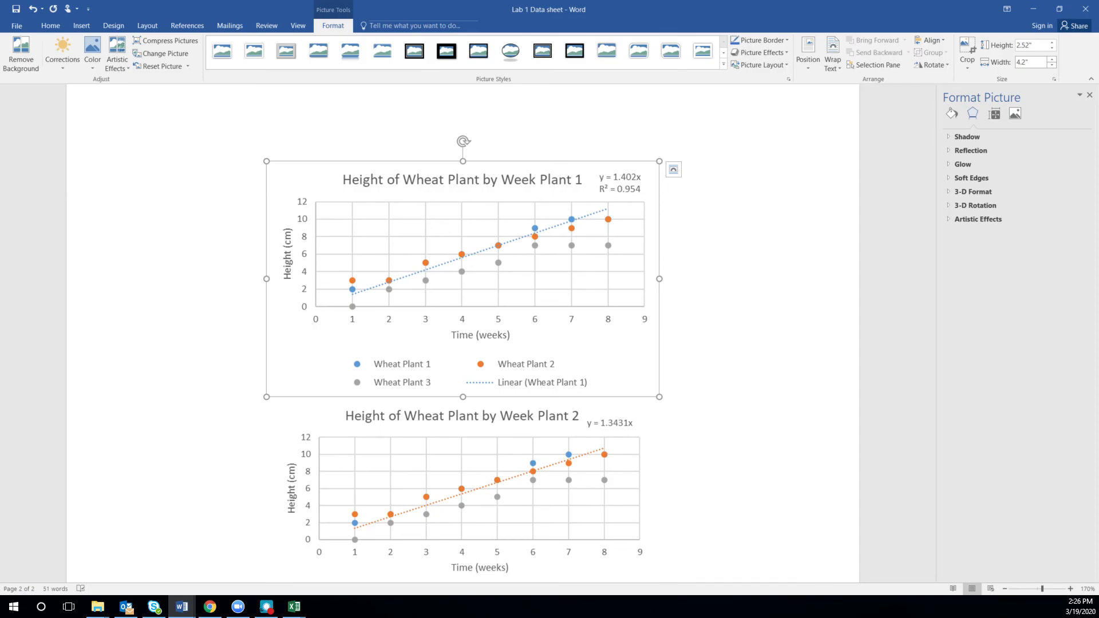
pyautogui.click(1052, 64)
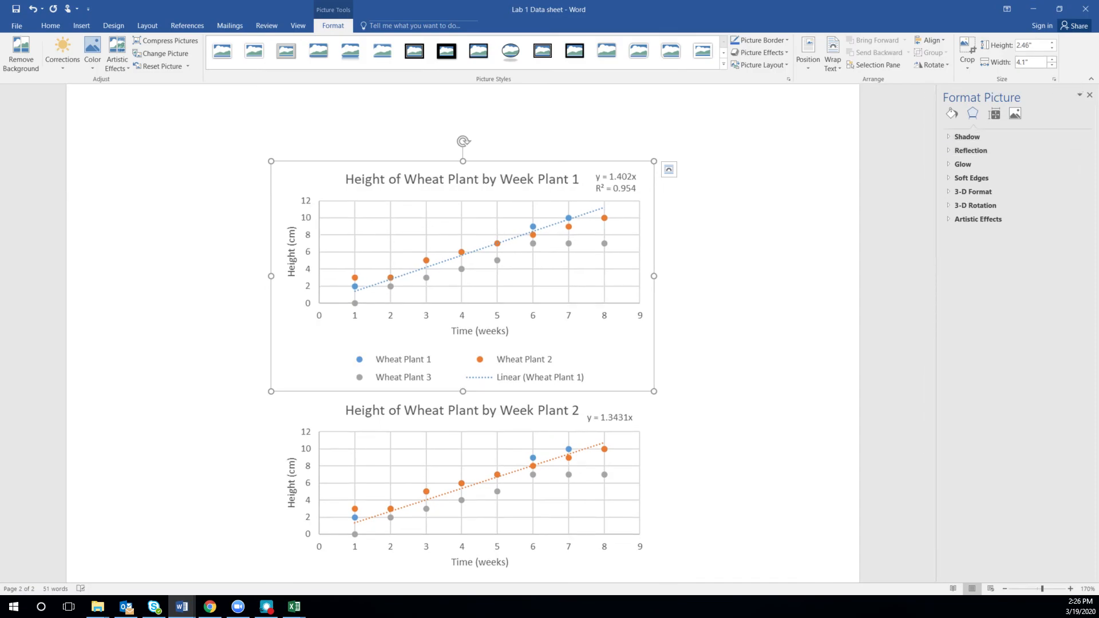
# Reduce the Plant 2 chart picture to 4" wide and shrink the Plant 3 picture to about 3.9" wide.
pyautogui.scroll(-5, 607, 172)
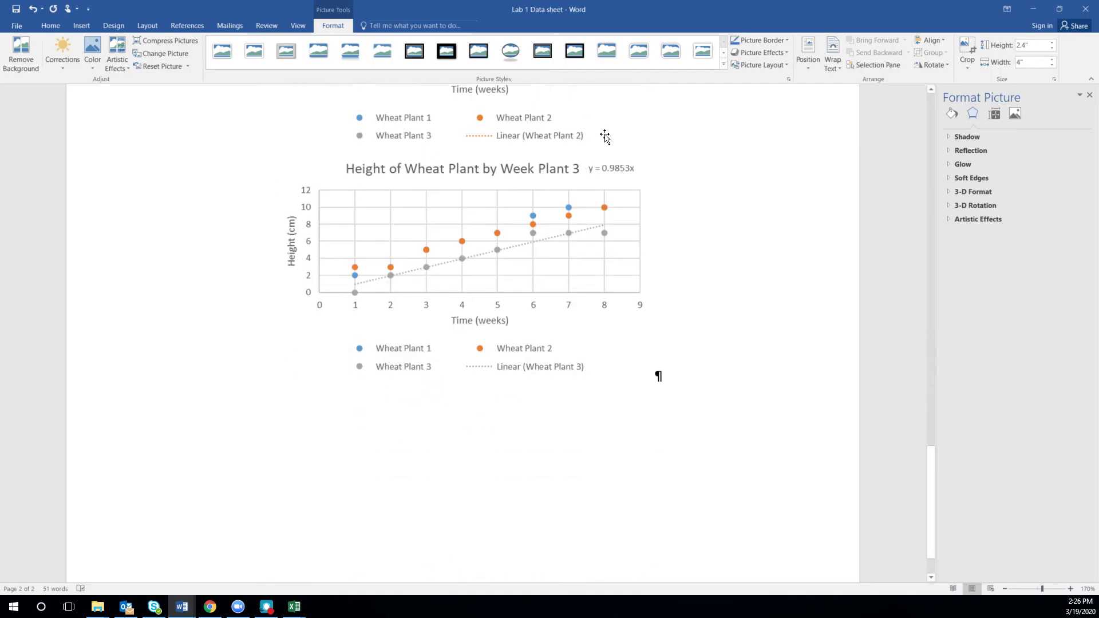
pyautogui.click(578, 194)
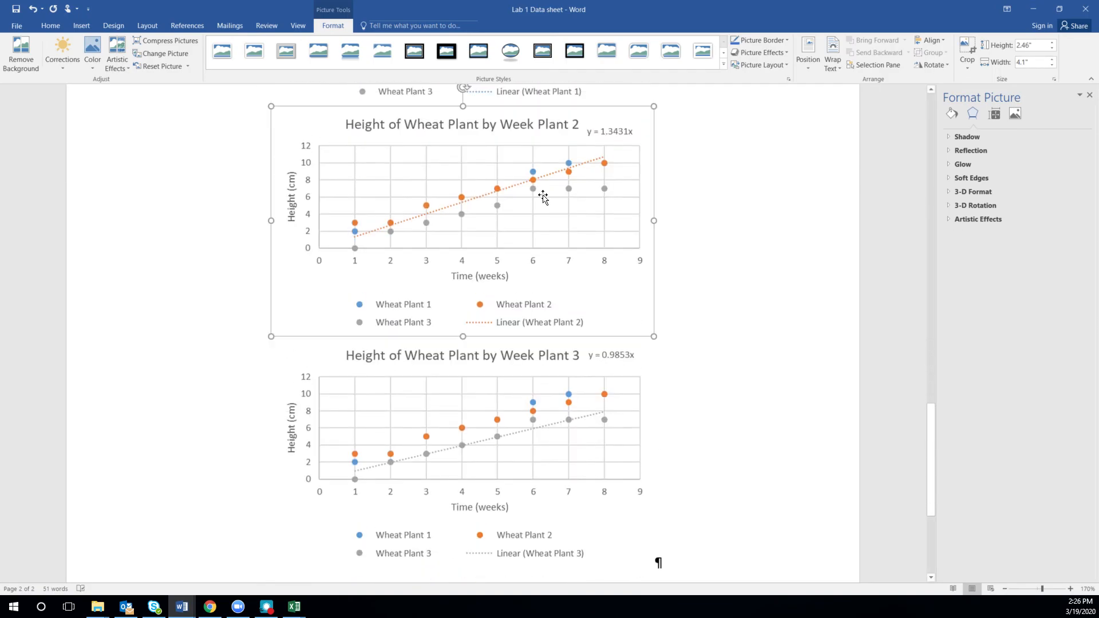
pyautogui.click(1053, 64)
pyautogui.click(590, 423)
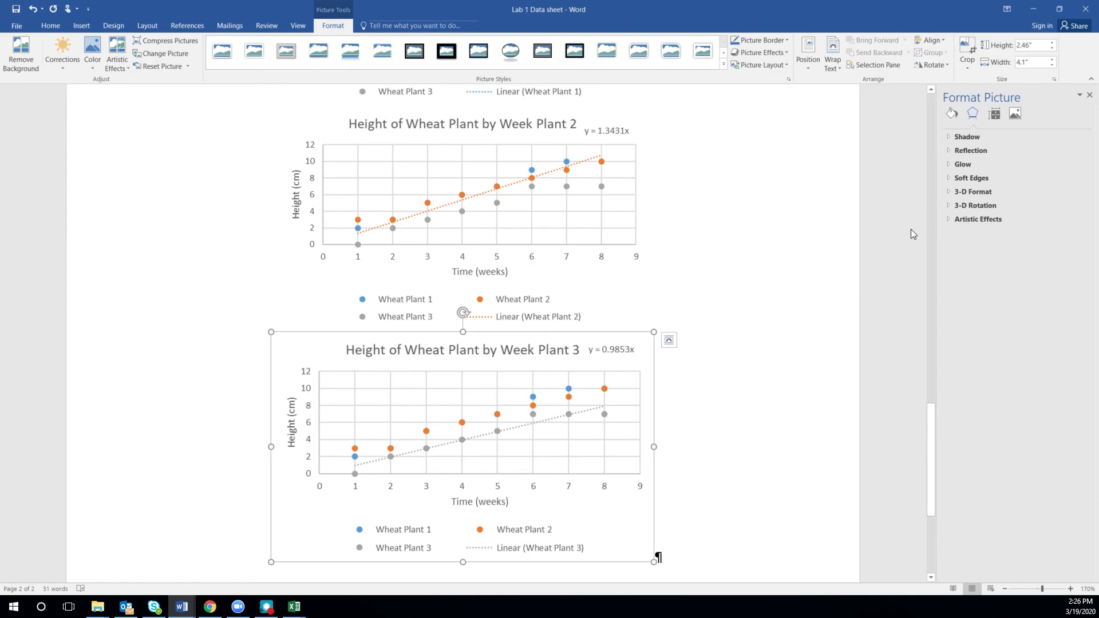
pyautogui.moveTo(654, 561); pyautogui.dragTo(636, 550)
# Reduce the Plant 2 chart picture to 3.9" wide and 2.34" high.
pyautogui.scroll(2, 580, 298)
pyautogui.click(580, 297)
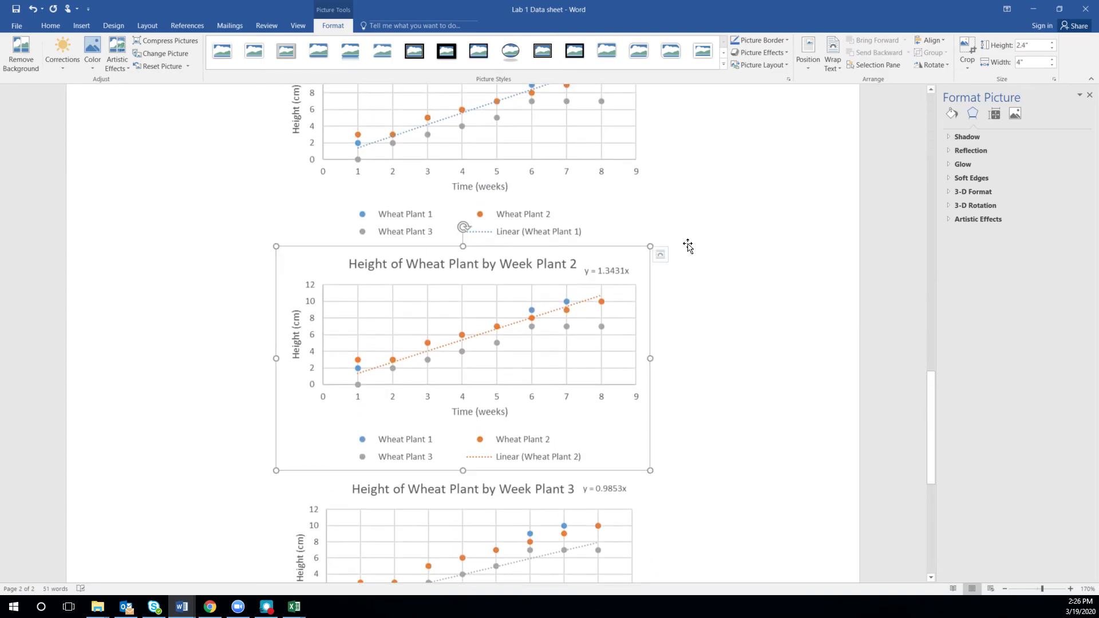
pyautogui.click(1053, 65)
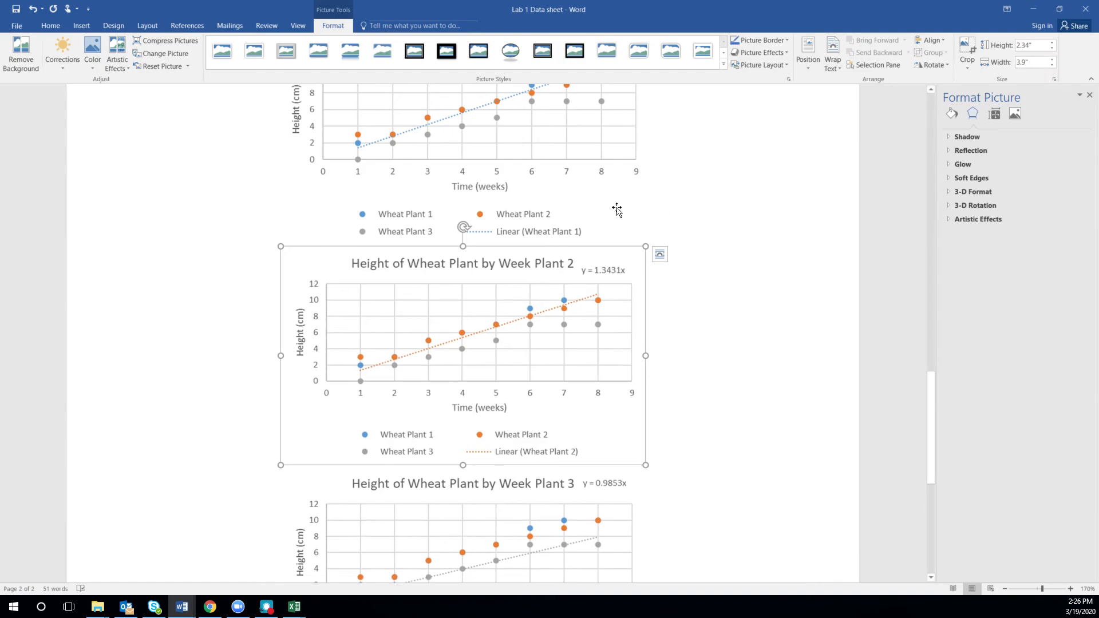
# Reduce the Plant 1 chart picture to 3.8" wide and 2.28" high so the charts fit on the first page.
pyautogui.scroll(2, 626, 209)
pyautogui.click(580, 192)
pyautogui.click(1053, 65)
pyautogui.click(1052, 65)
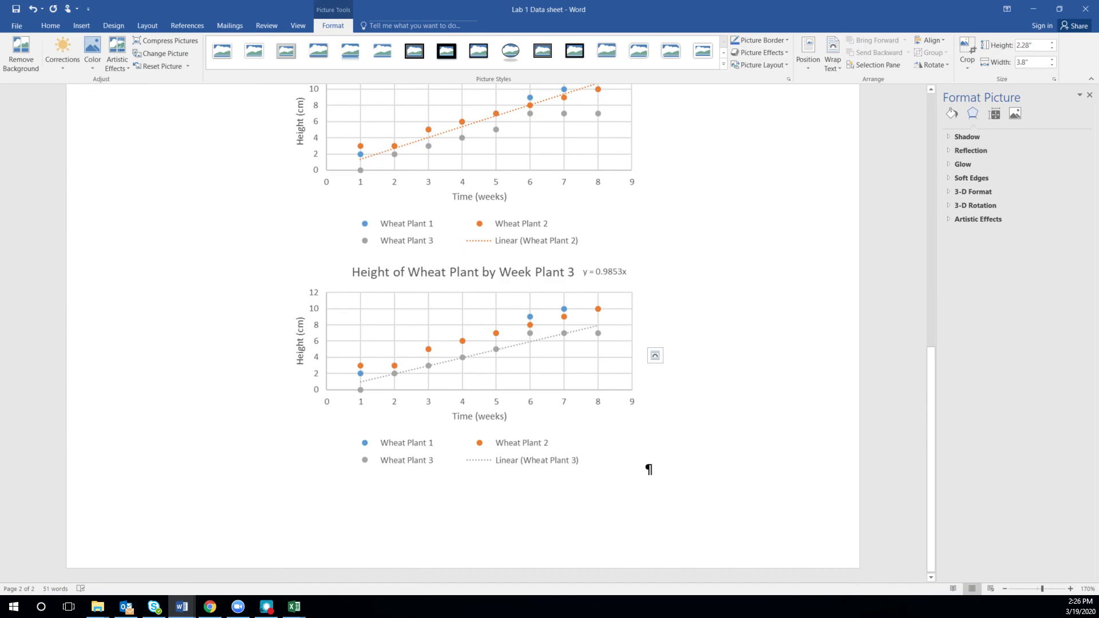
pyautogui.scroll(8, 681, 342)
pyautogui.scroll(-4, 675, 350)
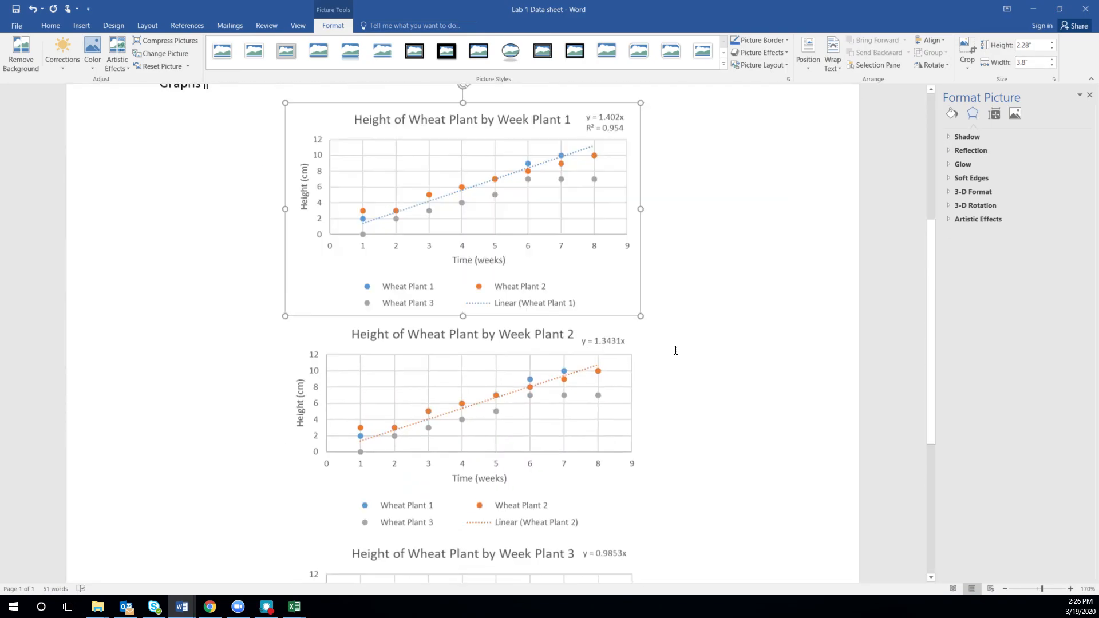
# Check the sizes of the Plant 2 and Plant 3 pictures and return to the Graphs heading with nothing selected.
pyautogui.click(568, 390)
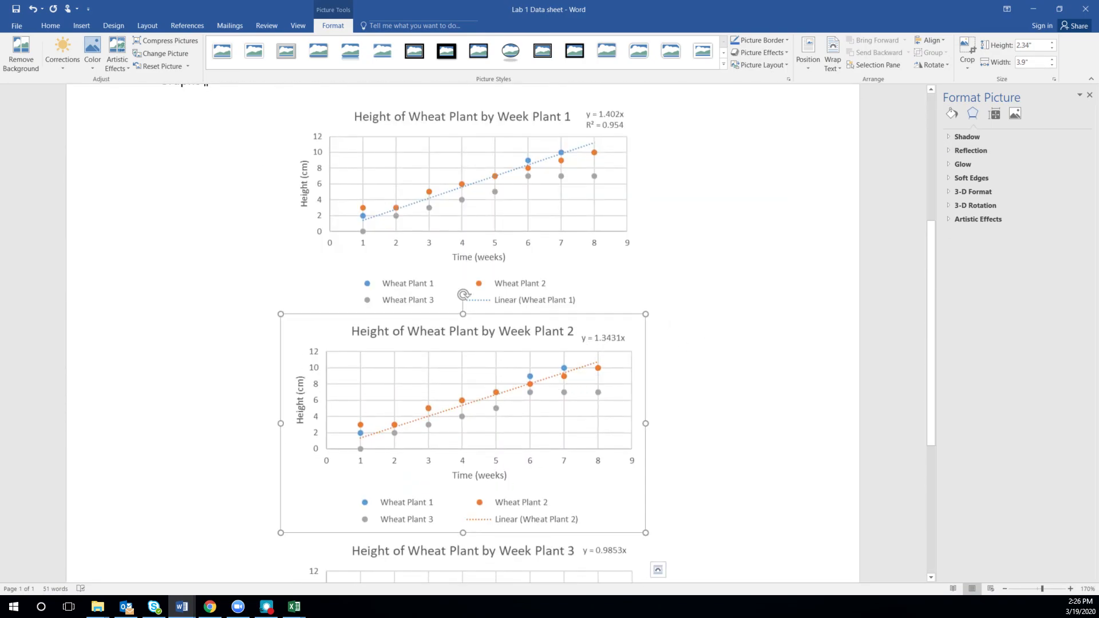
pyautogui.scroll(-3, 568, 390)
pyautogui.click(649, 560)
pyautogui.scroll(5, 865, 306)
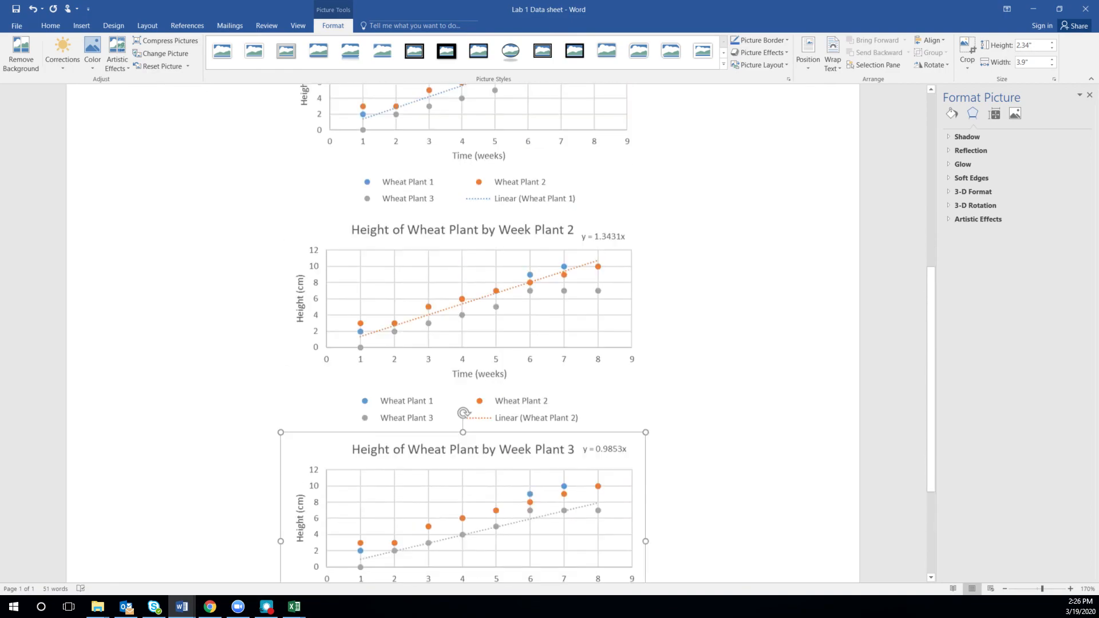
pyautogui.click(795, 306)
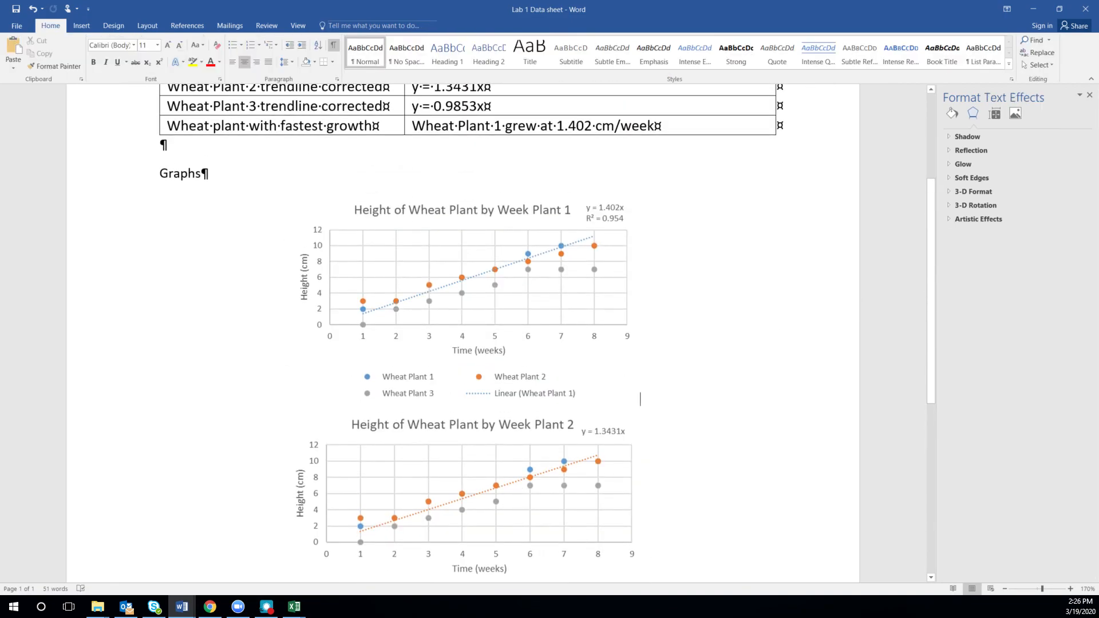
# Hide the formatting marks in the document and review the data table and all three plant charts.
pyautogui.click(333, 45)
pyautogui.scroll(-1, 609, 226)
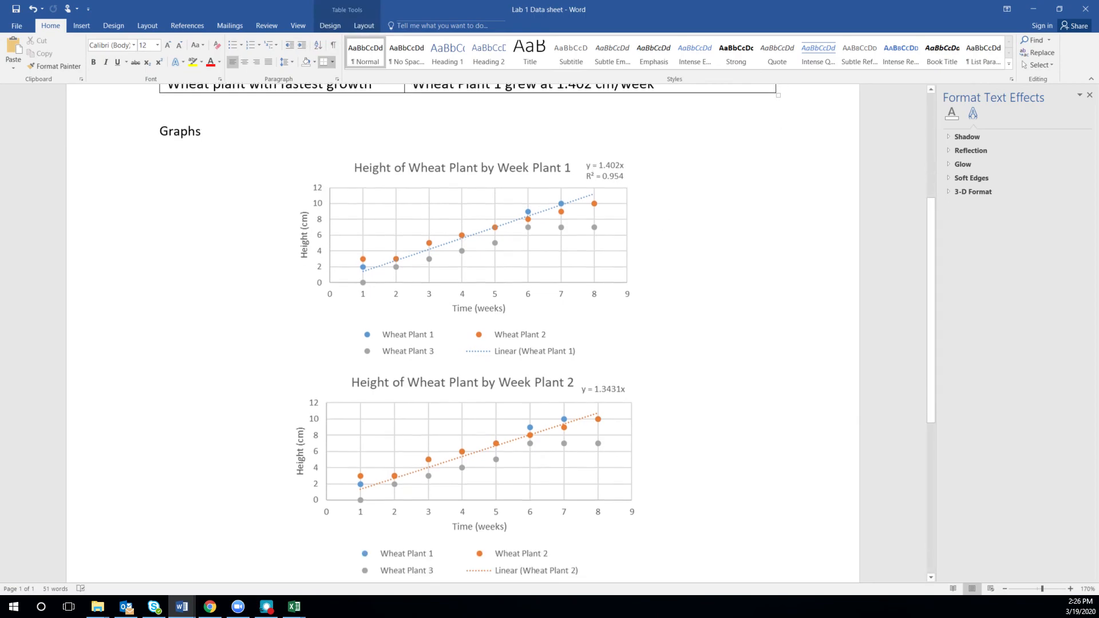
pyautogui.scroll(4, 464, 332)
pyautogui.scroll(-10, 659, 303)
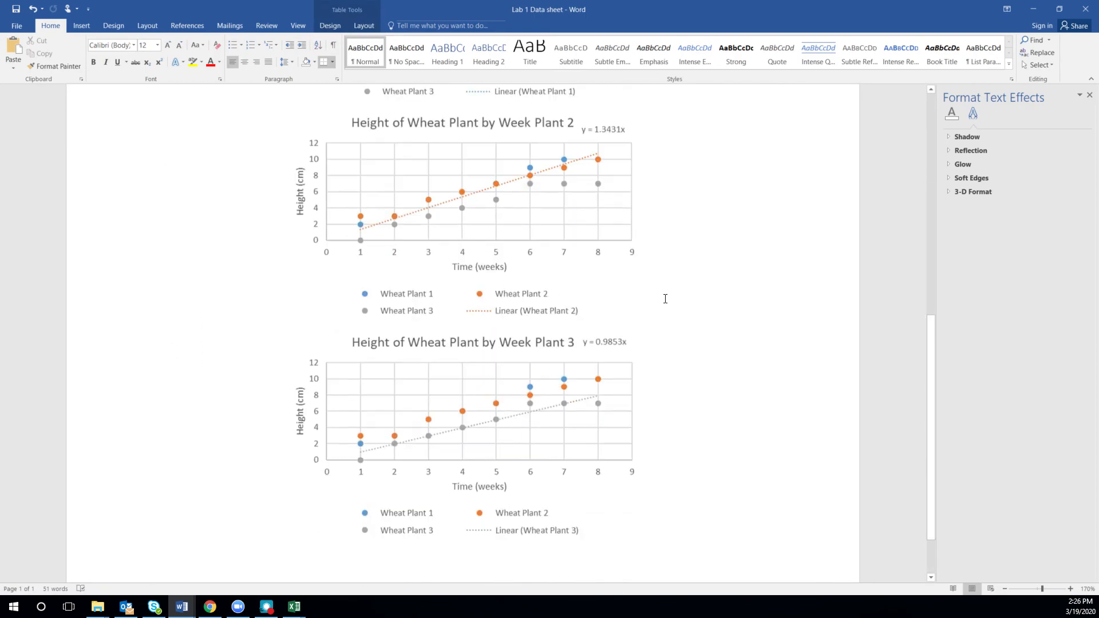
pyautogui.scroll(10, 464, 332)
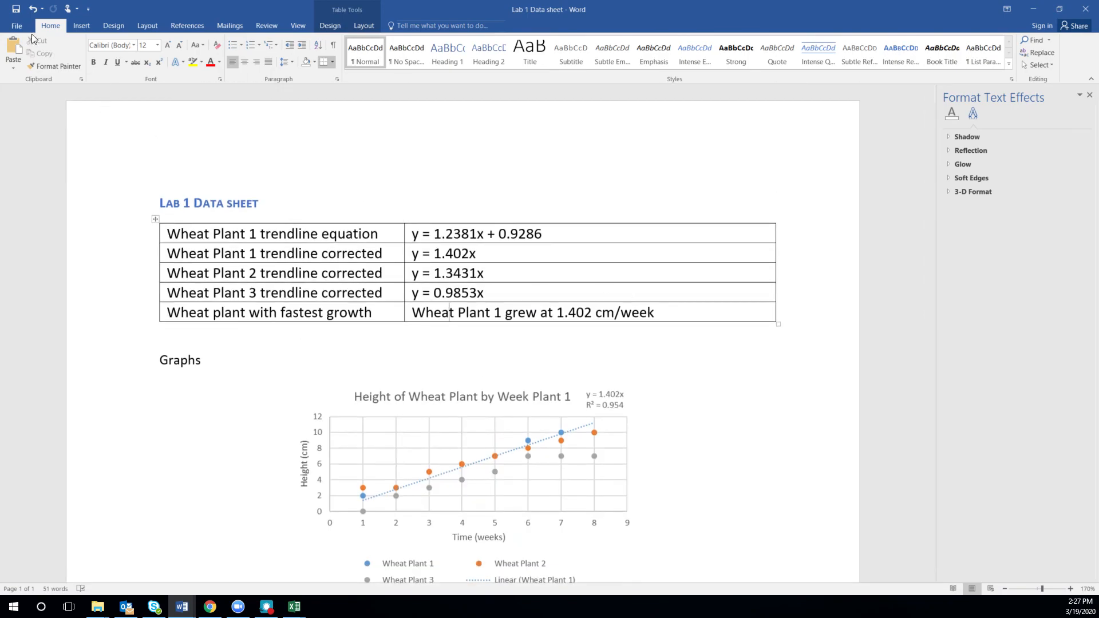
# Save the document to the Desktop as a Word Document named Lab 1 Data sheet.
pyautogui.click(16, 25)
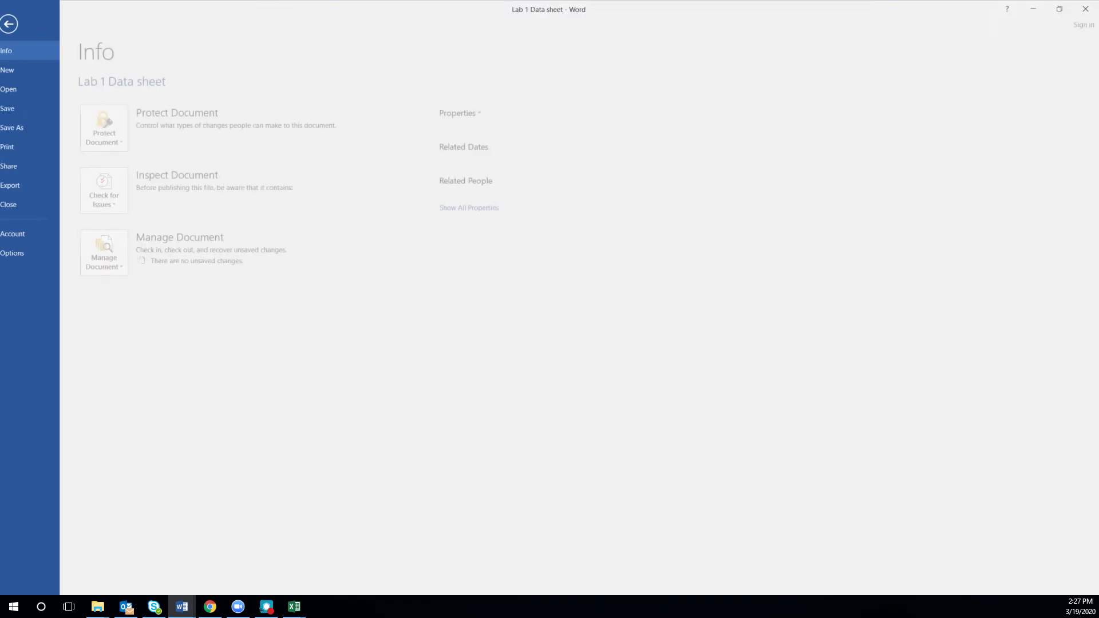
pyautogui.click(23, 127)
pyautogui.click(127, 175)
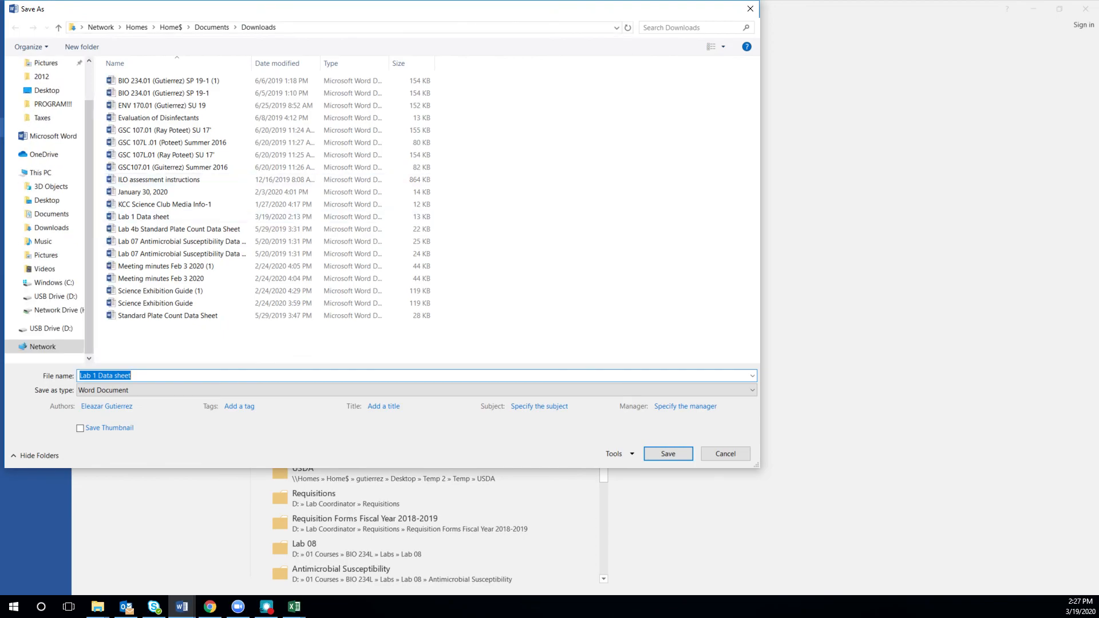
pyautogui.scroll(2, 88, 256)
pyautogui.click(47, 140)
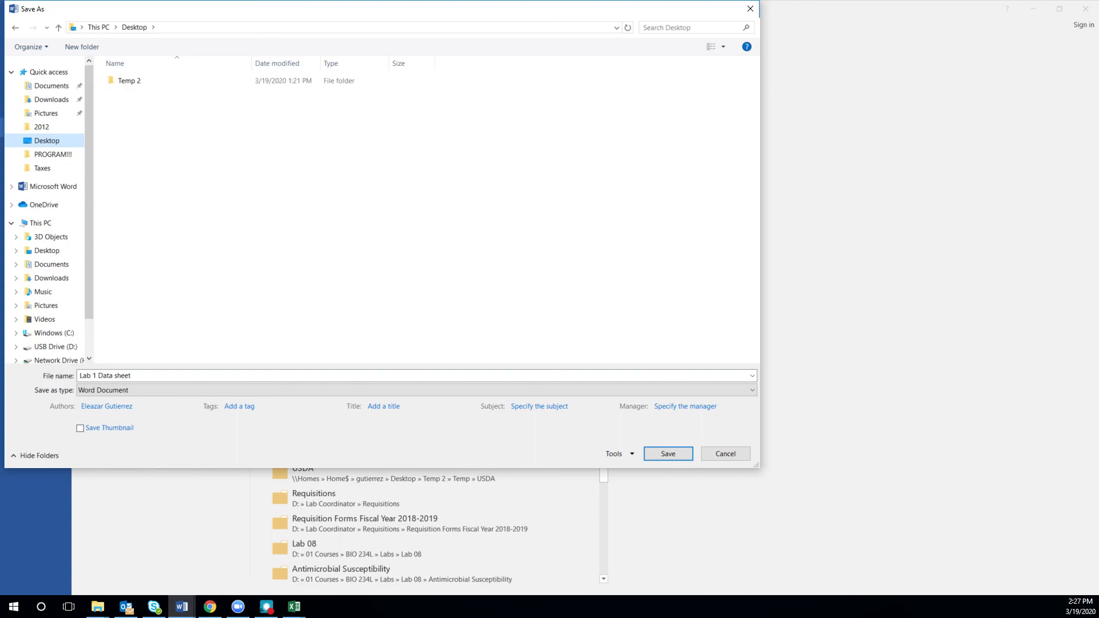
pyautogui.click(667, 454)
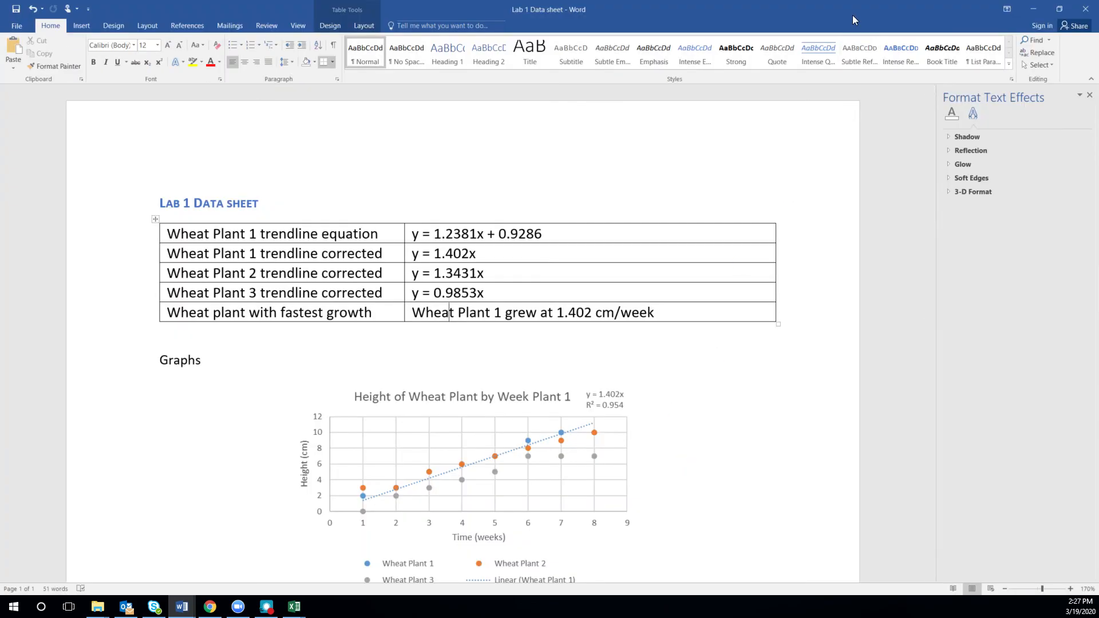
# Minimize the Lab 1 Data sheet document and the Plants workbook to show the Windows desktop.
pyautogui.click(1033, 9)
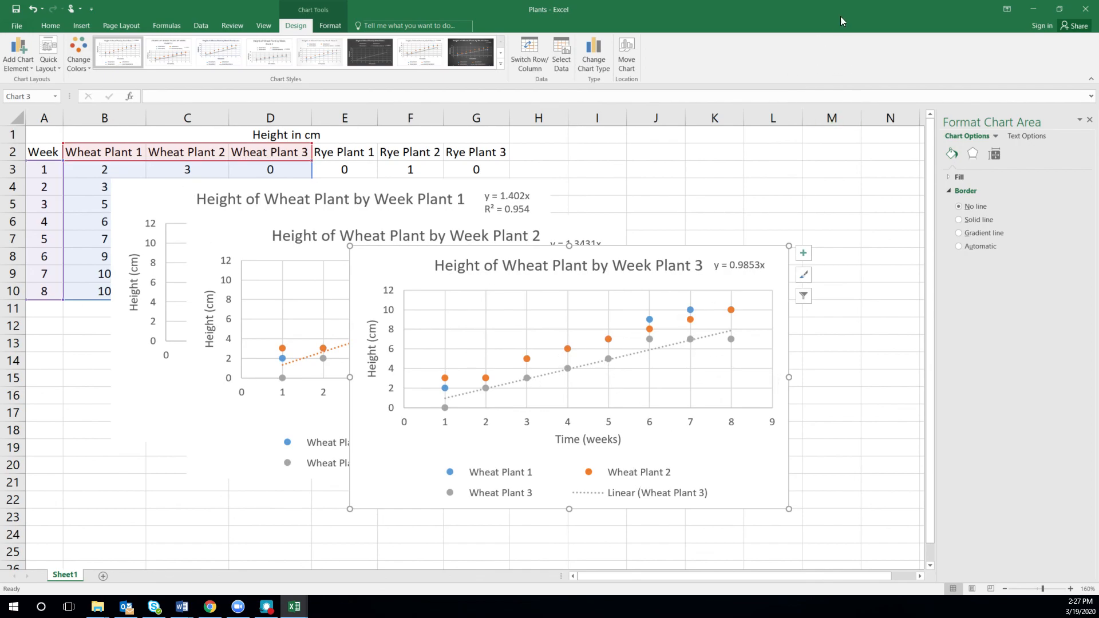
pyautogui.click(1037, 16)
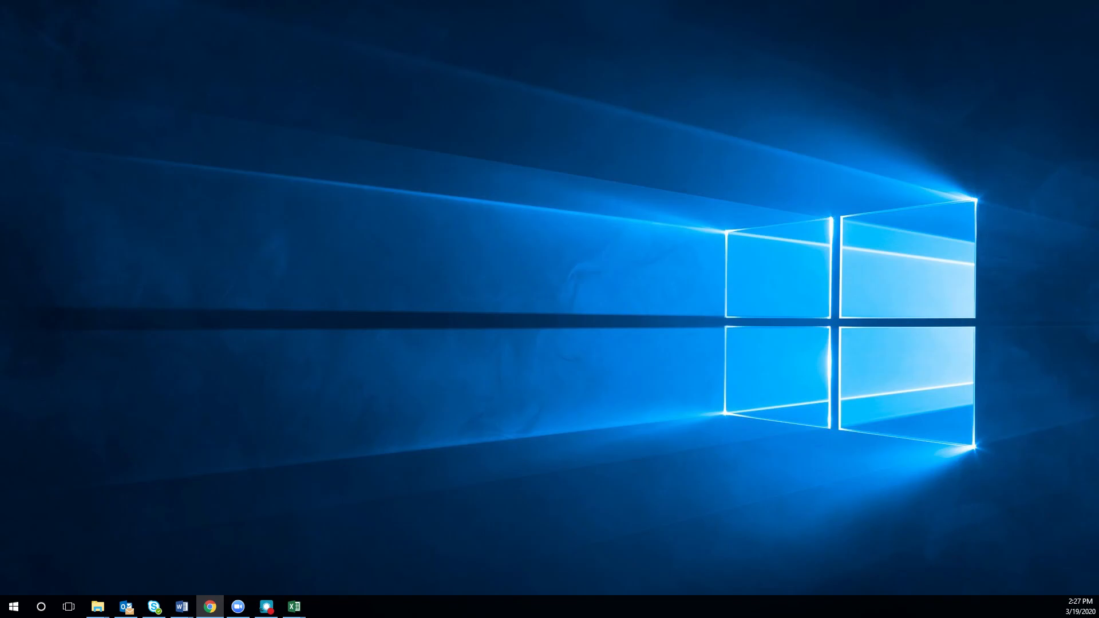